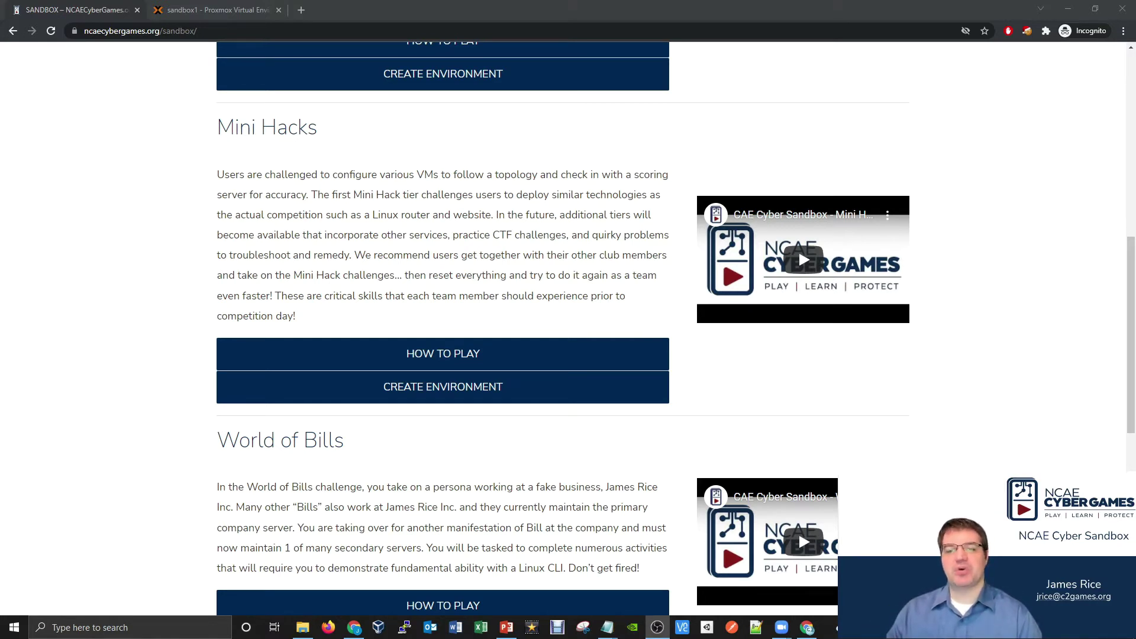
- Create the Mini Hacks sandbox environment on the NCAE Cyber Games site, then start it
click(641, 395)
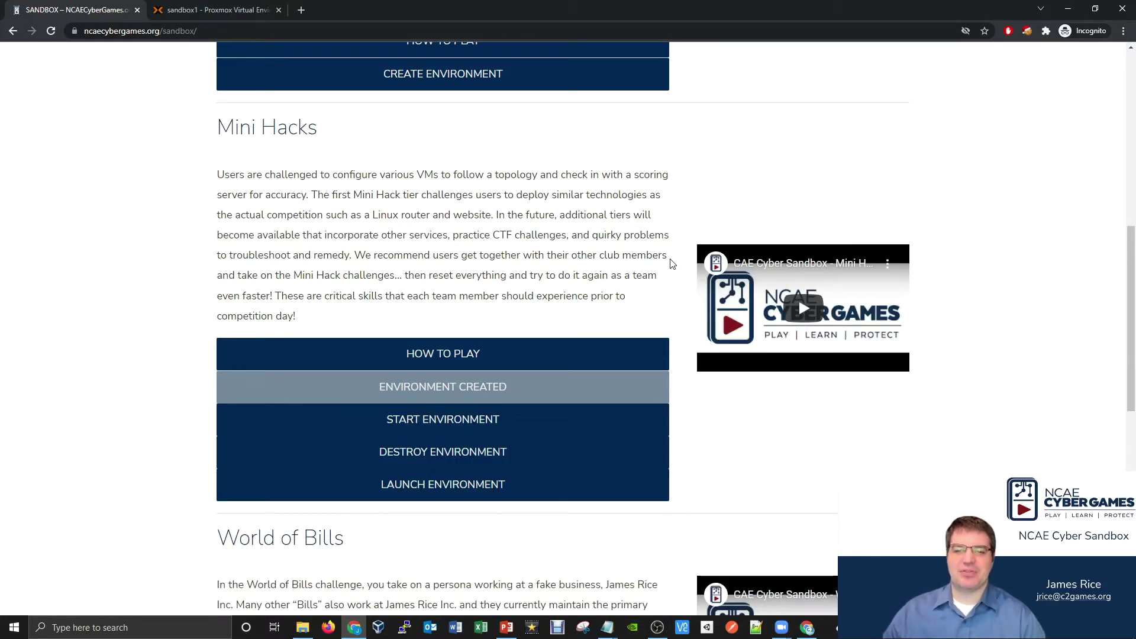
click(516, 420)
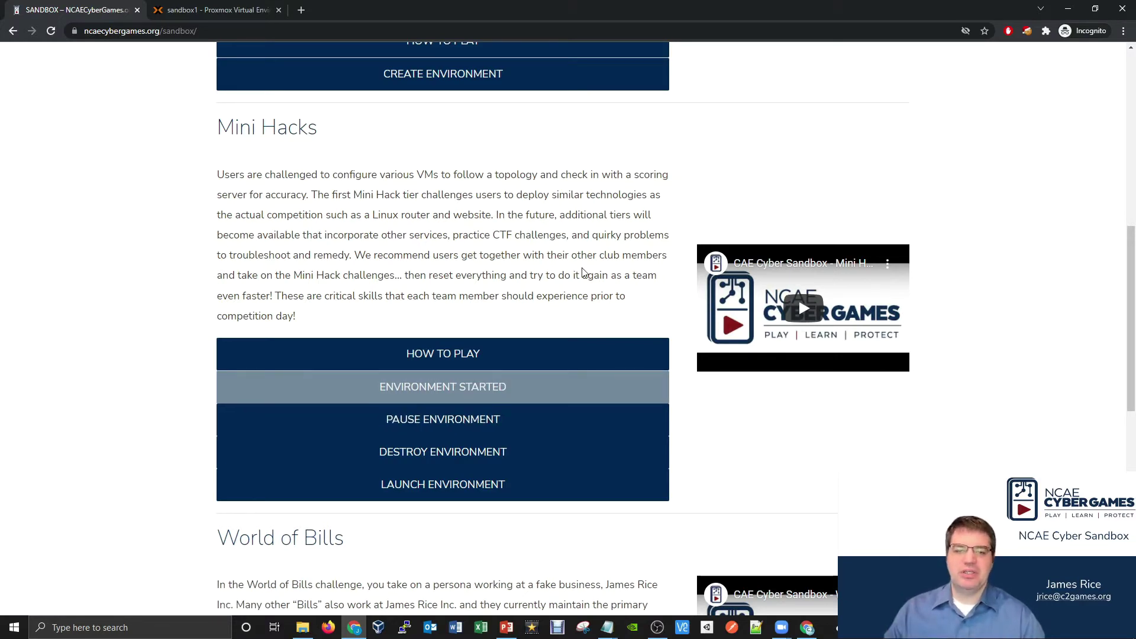
- Return to Proxmox and widen the resource tree so sandbox1's four MiniHack VM names are readable
click(204, 11)
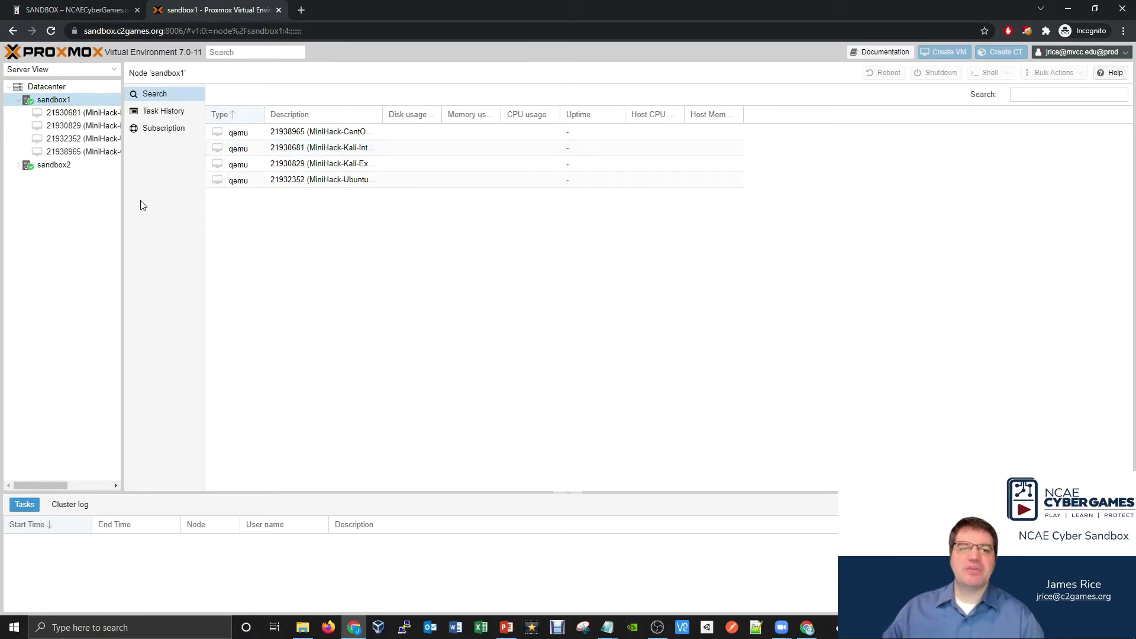
drag(122, 195, 248, 208)
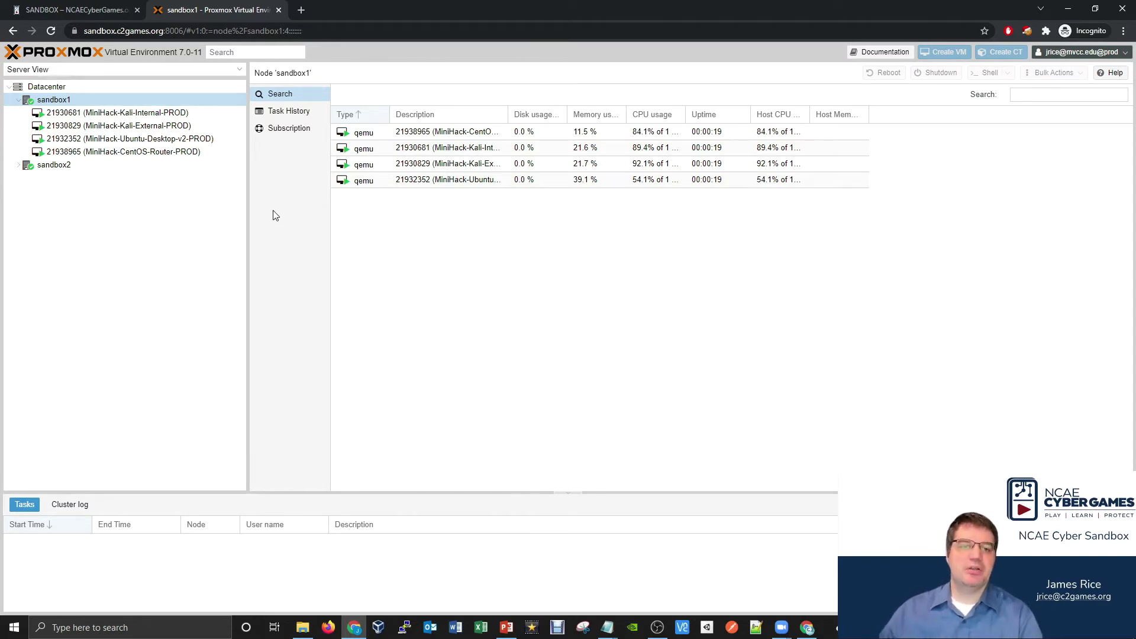
- Open the Kali-External VM console maximized with Local Scaling in noVNC
double_click(188, 126)
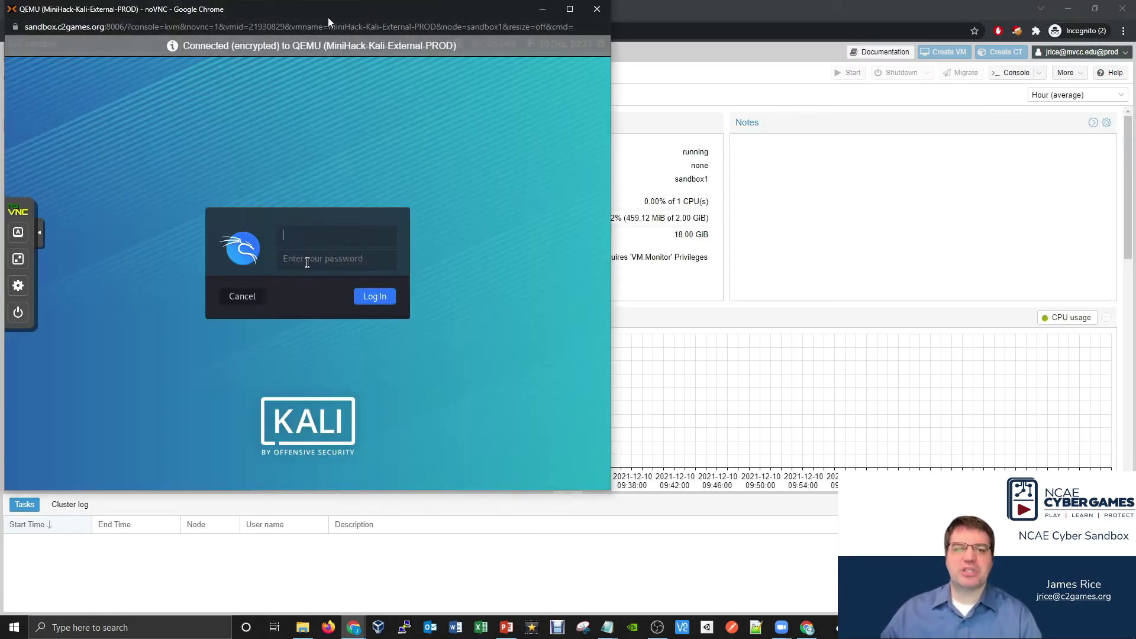
drag(327, 16, 364, 31)
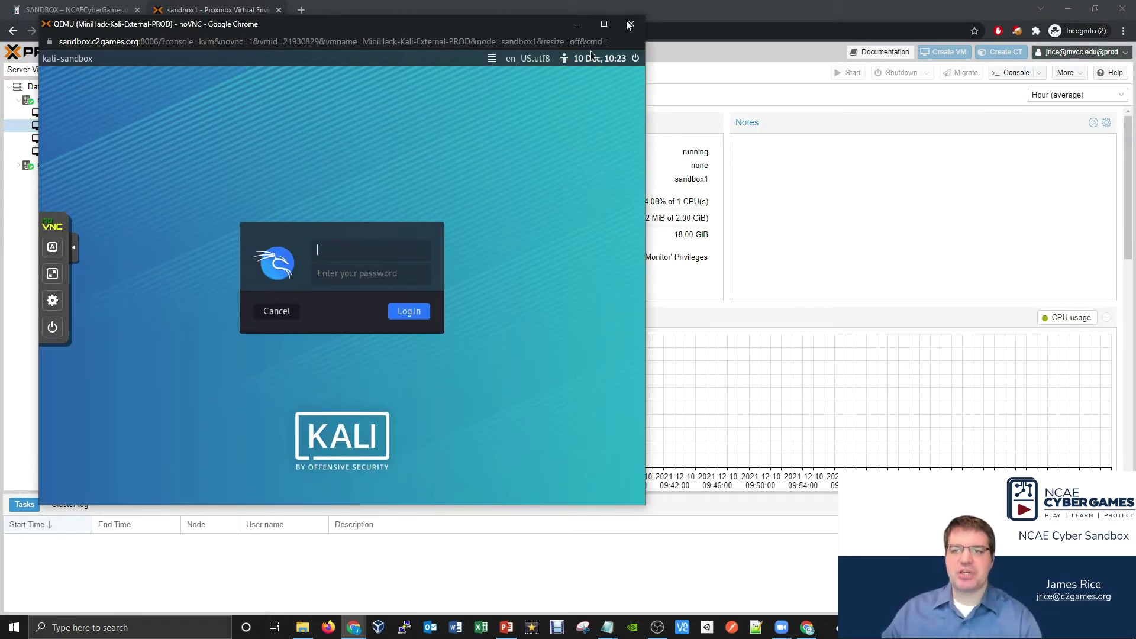
click(604, 24)
click(8, 292)
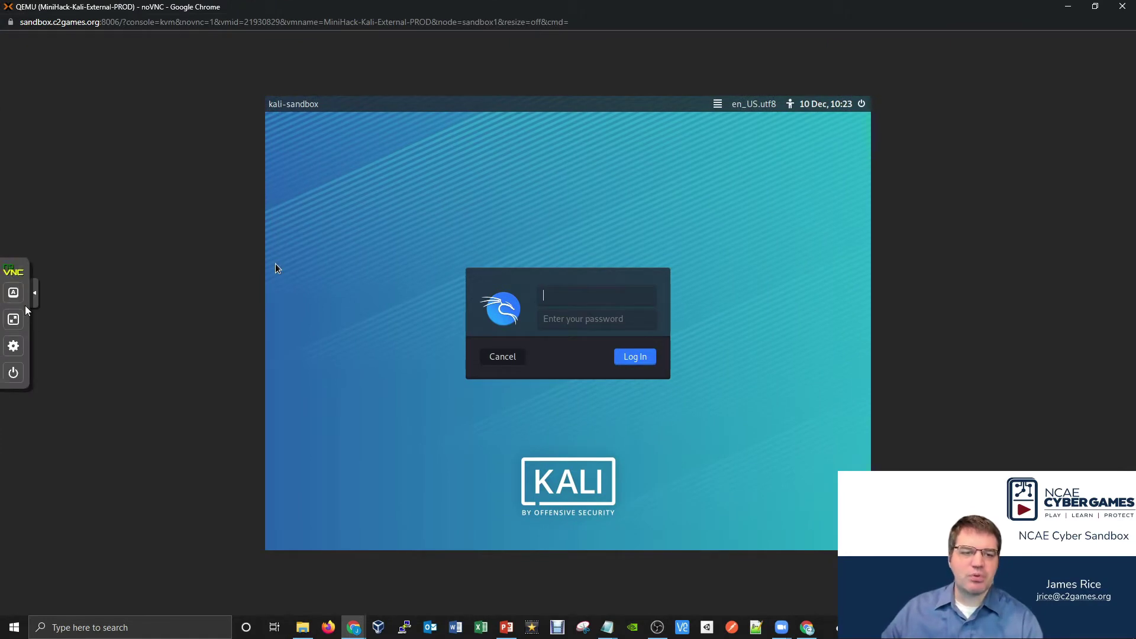
click(13, 345)
click(80, 358)
click(79, 377)
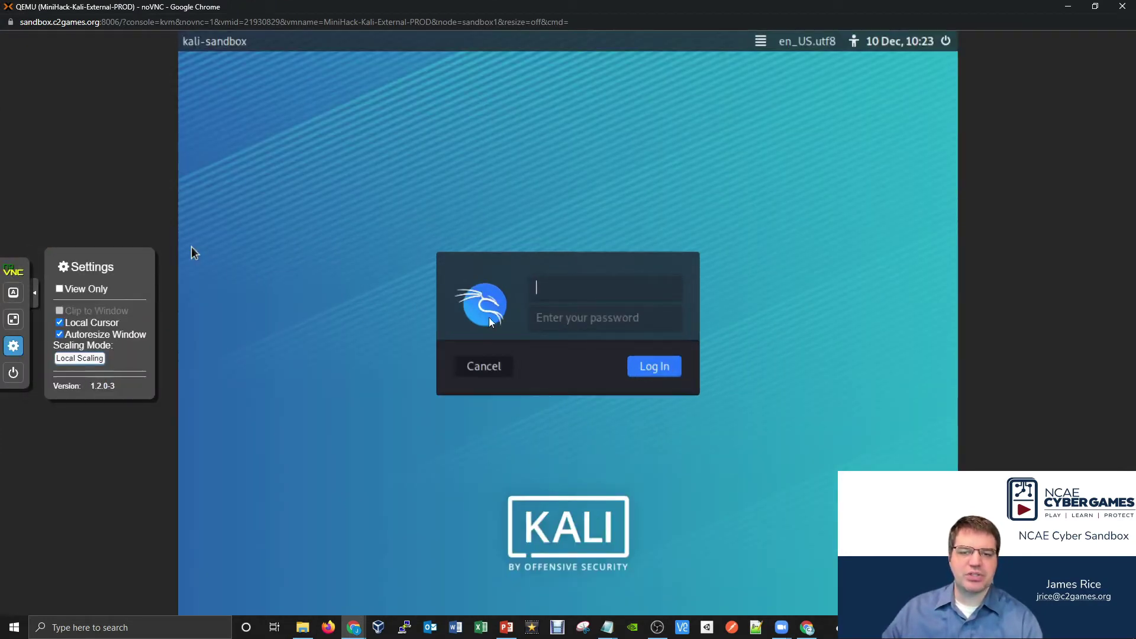
- Log in to Kali as sandbox and launch the Web Browser from Applications
click(556, 295)
text(sand)
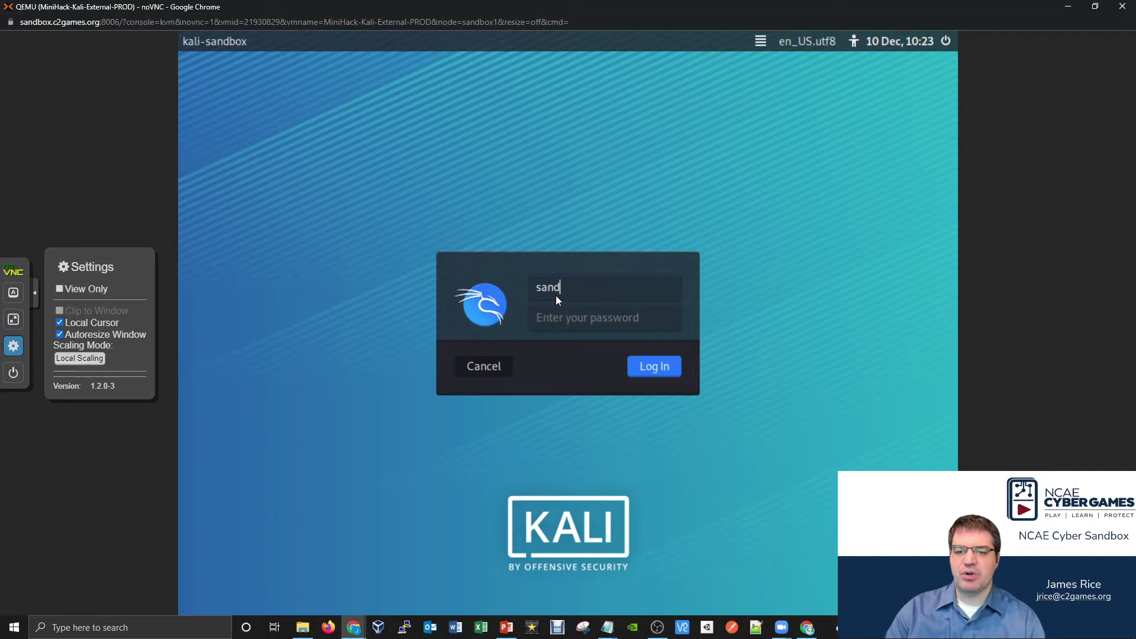
text(box)
key(Tab)
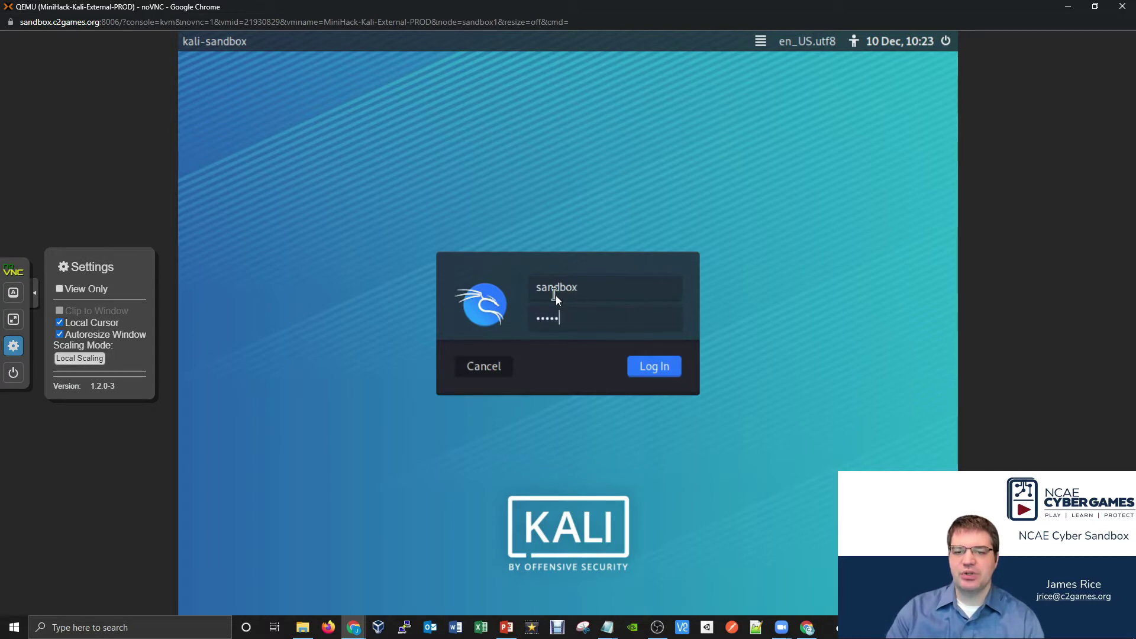
key(Return)
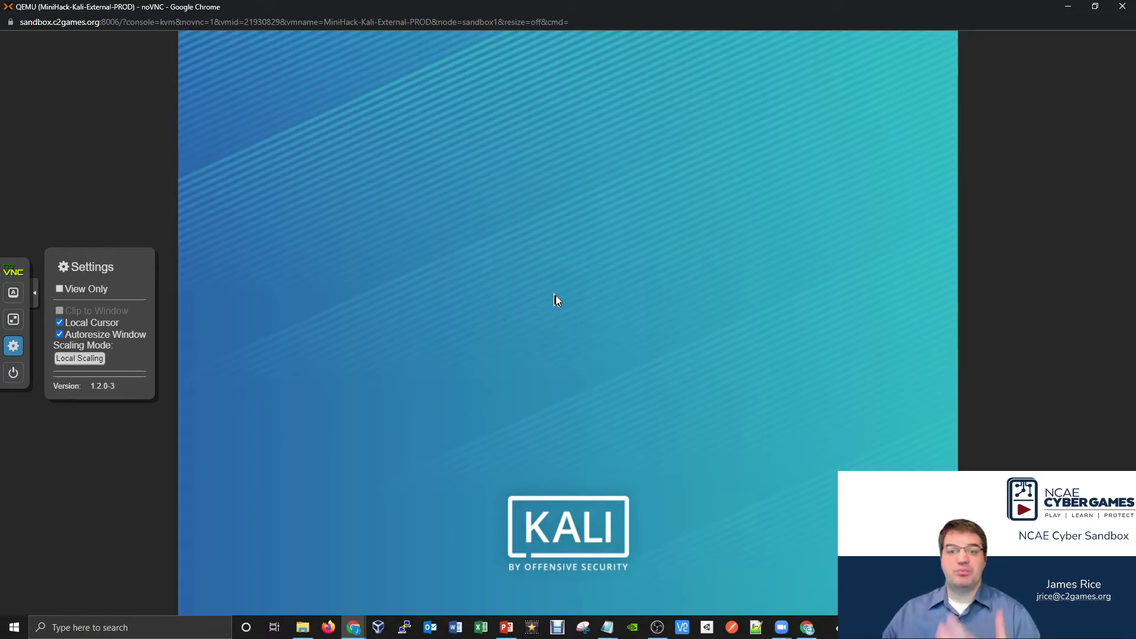
click(35, 292)
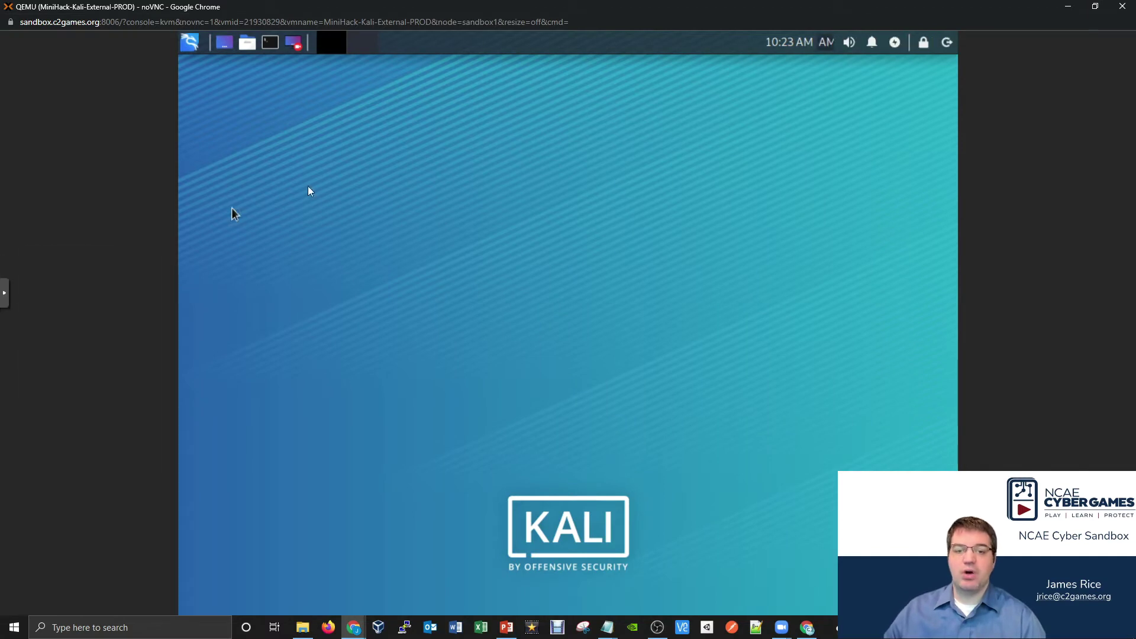
click(195, 43)
click(425, 191)
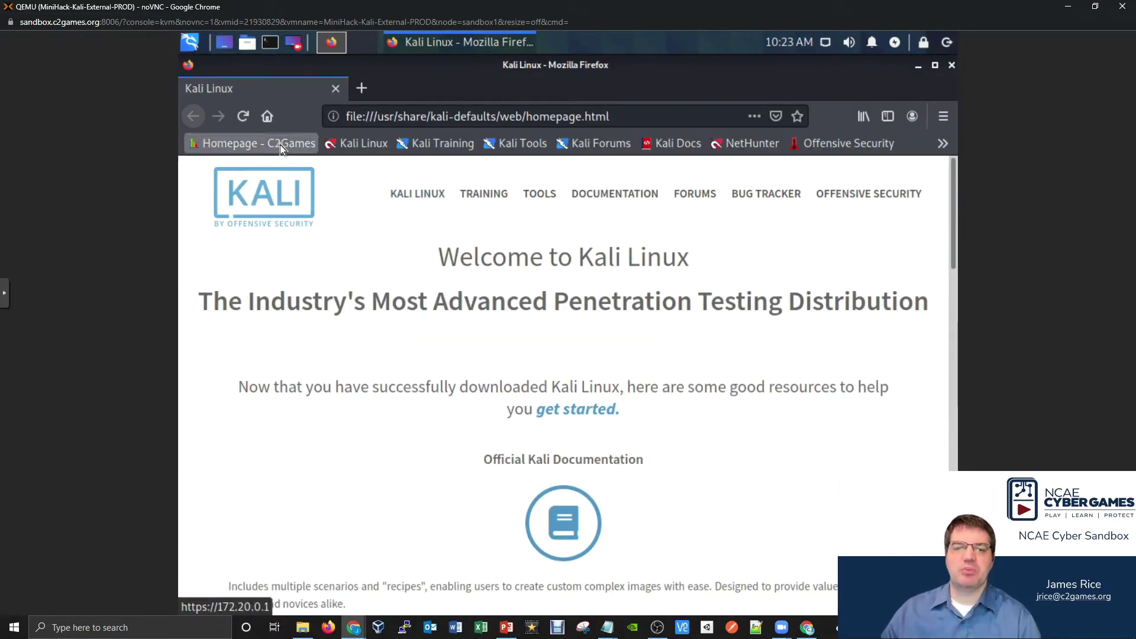
- Sign in to the C2Games scoreboard with the team credentials, declining to save the login
click(280, 145)
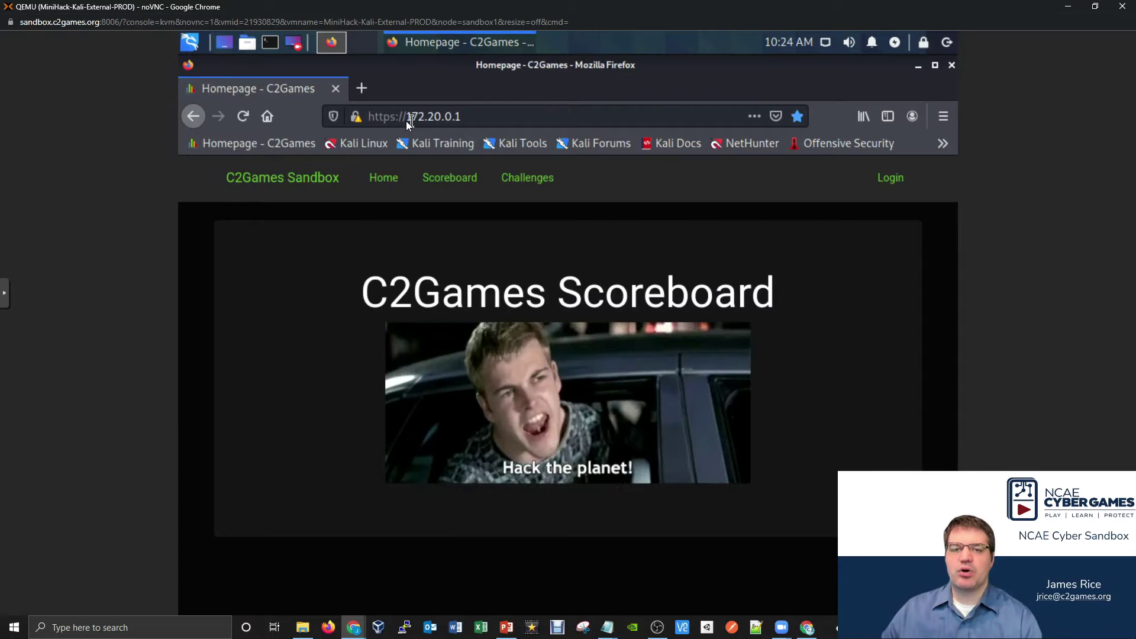
click(890, 178)
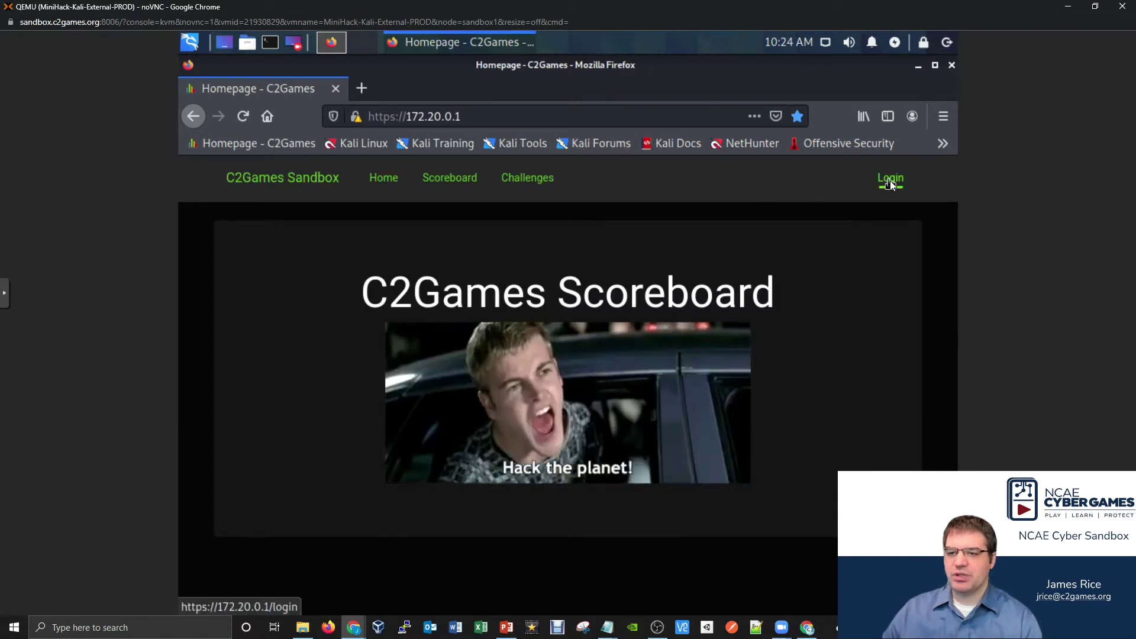
click(528, 317)
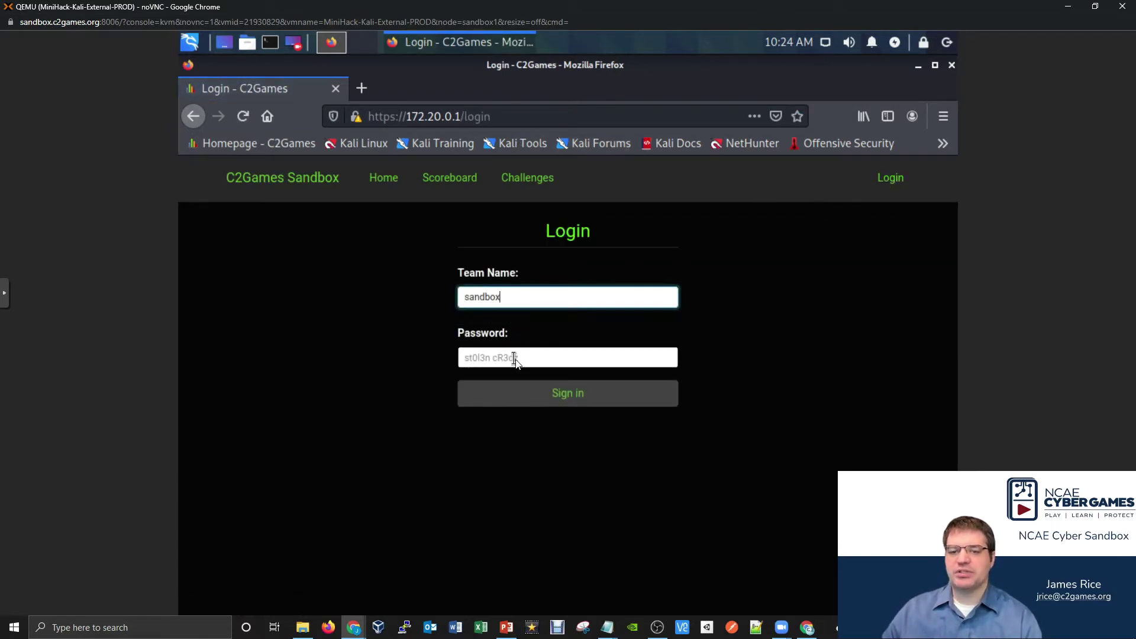
click(514, 359)
text(password)
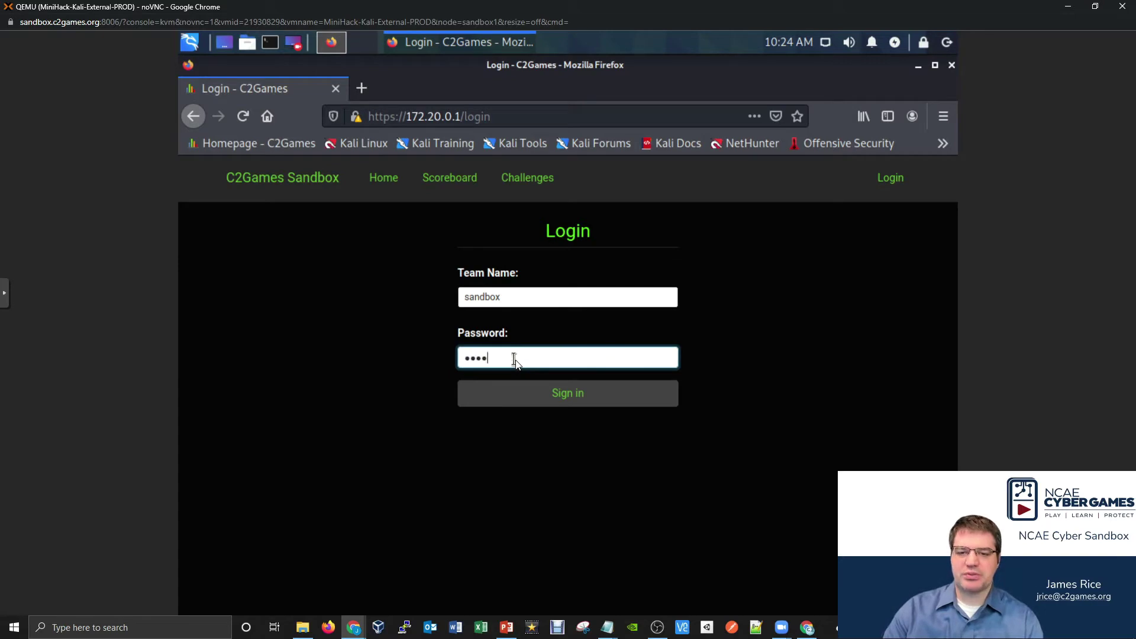
key(Return)
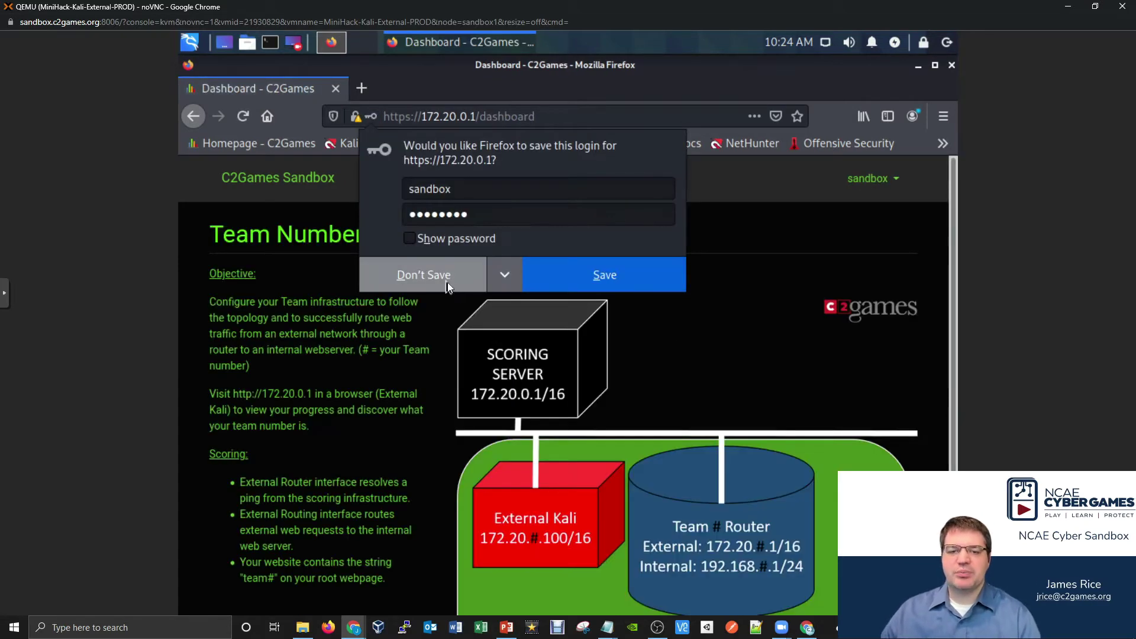
click(448, 282)
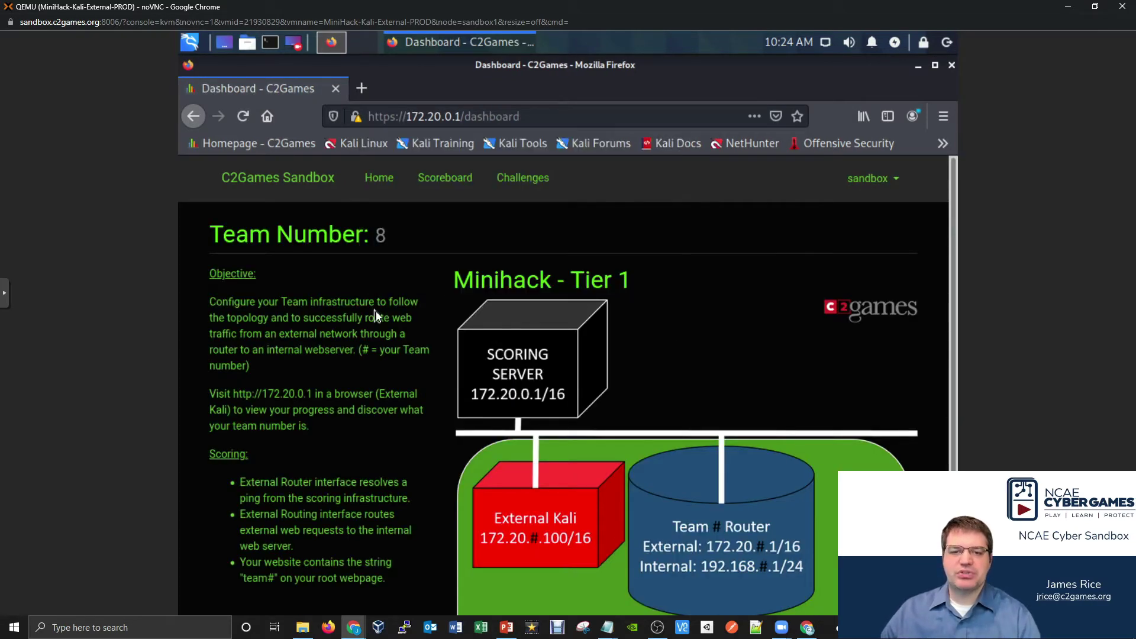
- Locate team number 8 on the C2Games dashboard and scroll through the page
double_click(380, 236)
click(416, 360)
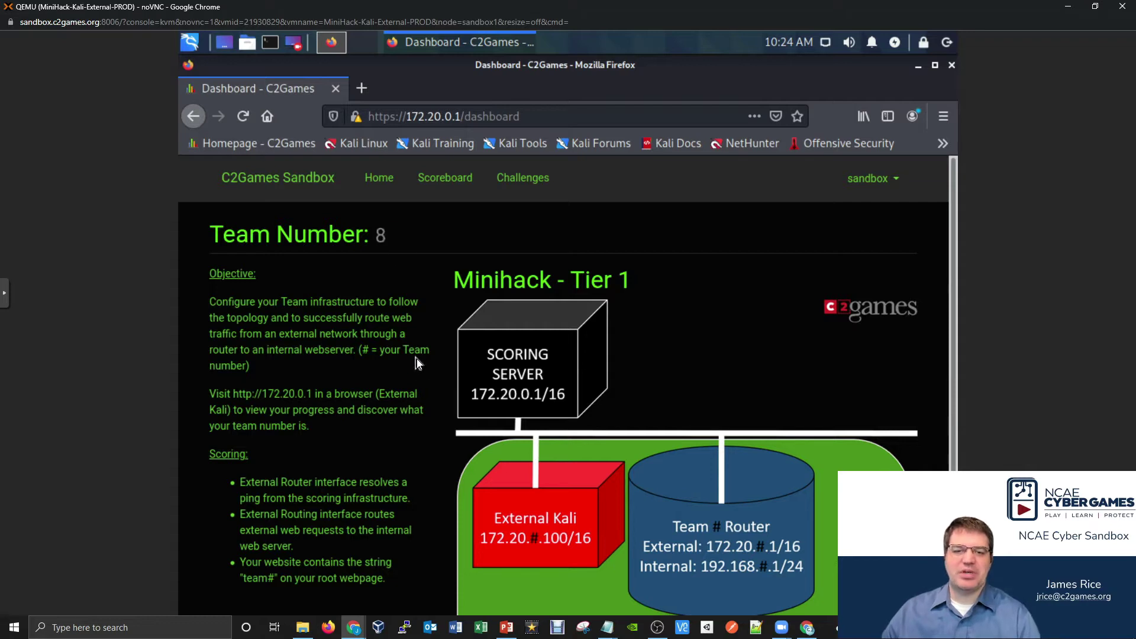
scroll(416, 357, down, 3)
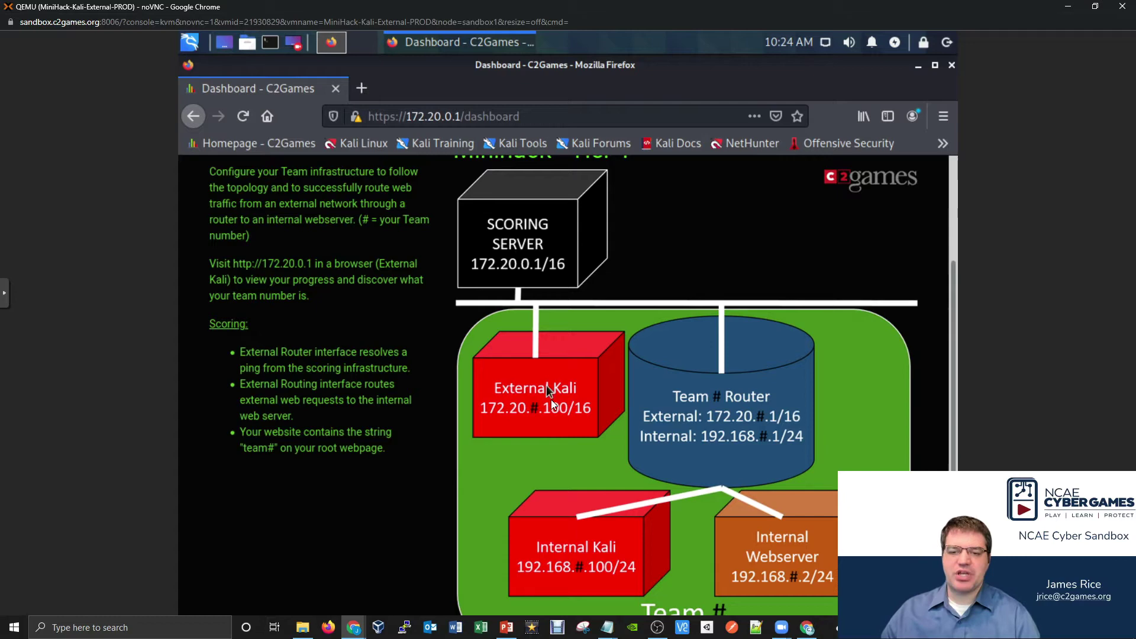
scroll(705, 326, down, 1)
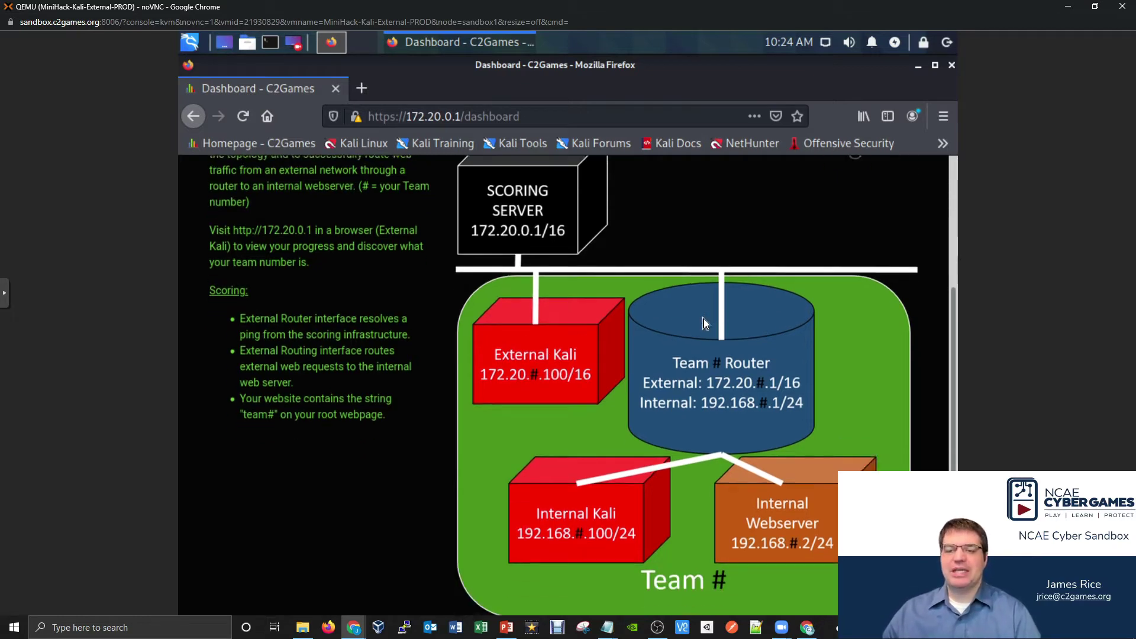
scroll(588, 332, up, 5)
- Check the team's Scoreboard status, then go back to the team dashboard
click(463, 185)
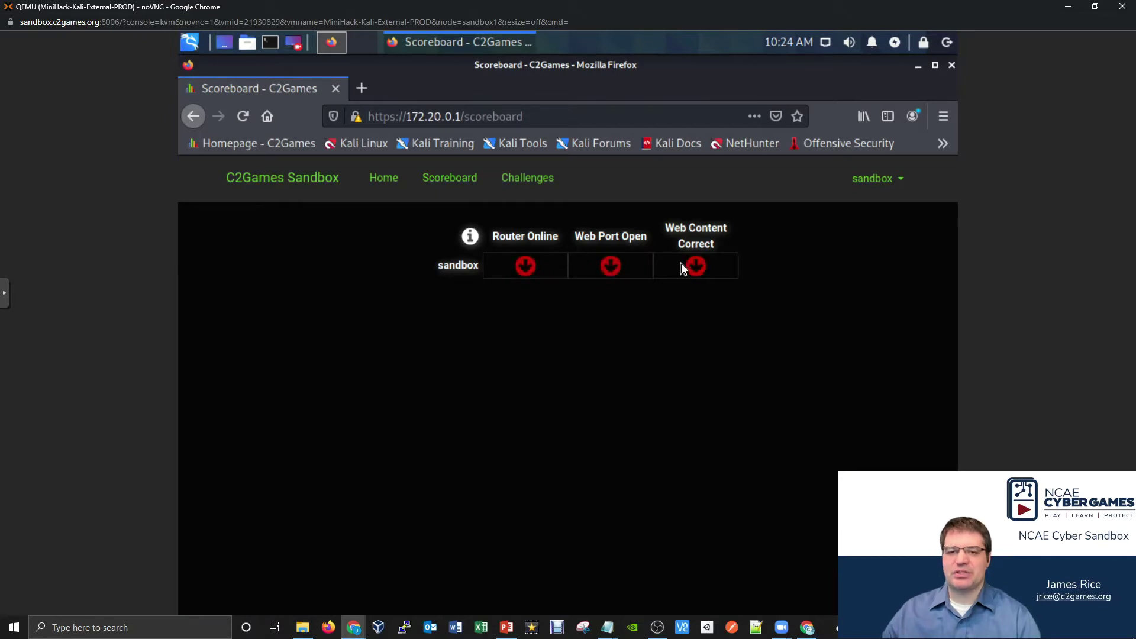
click(194, 117)
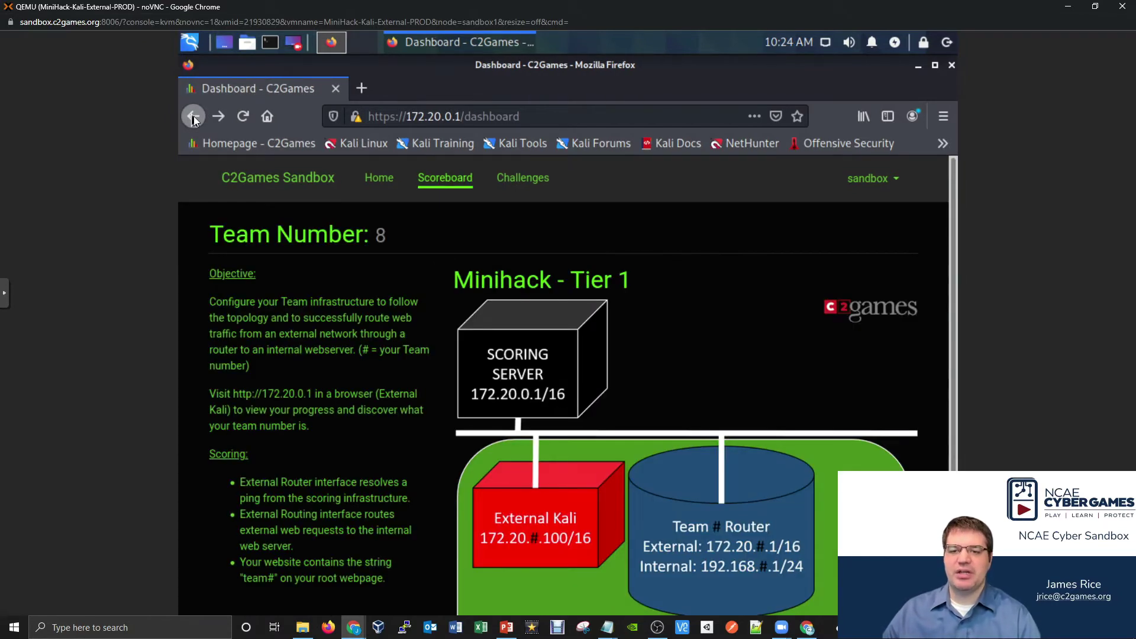
scroll(635, 317, down, 3)
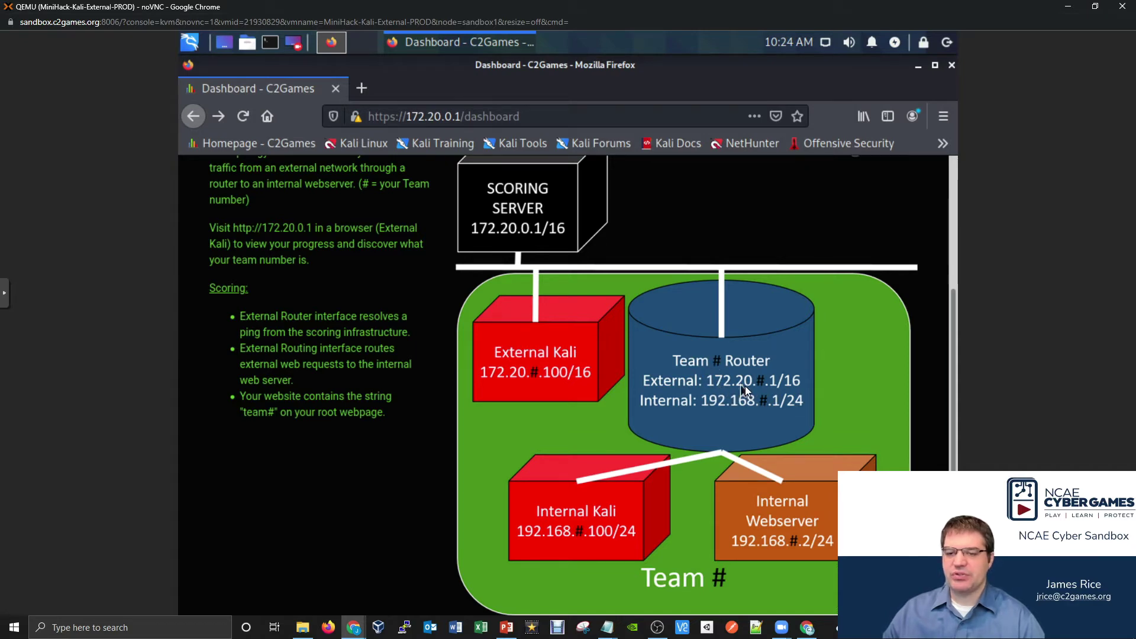
scroll(758, 388, up, 3)
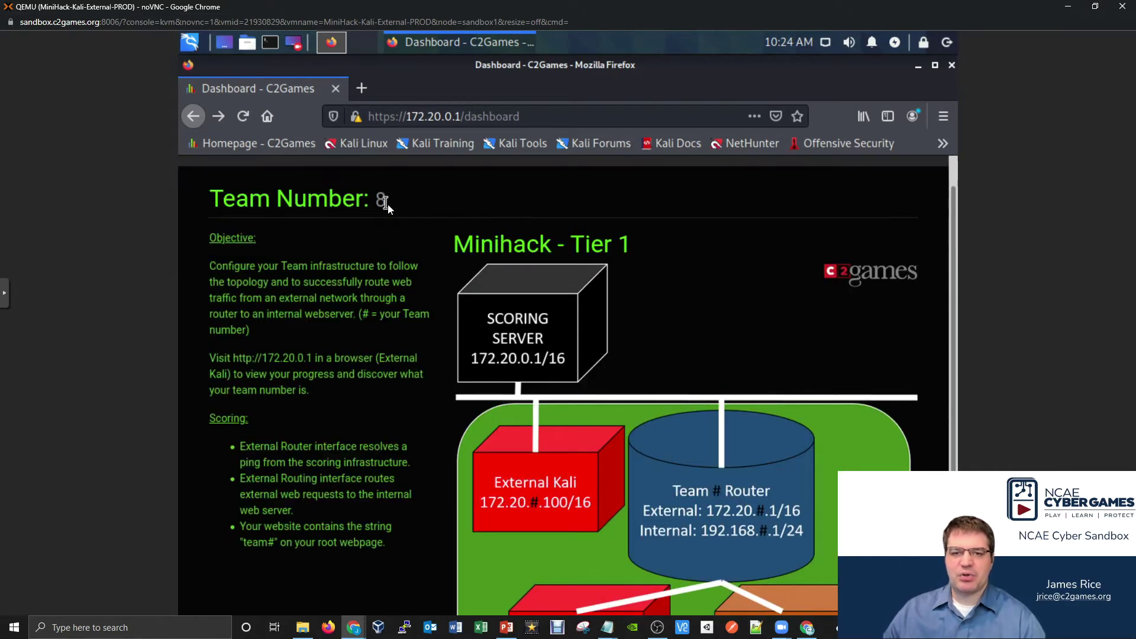
scroll(772, 474, down, 1)
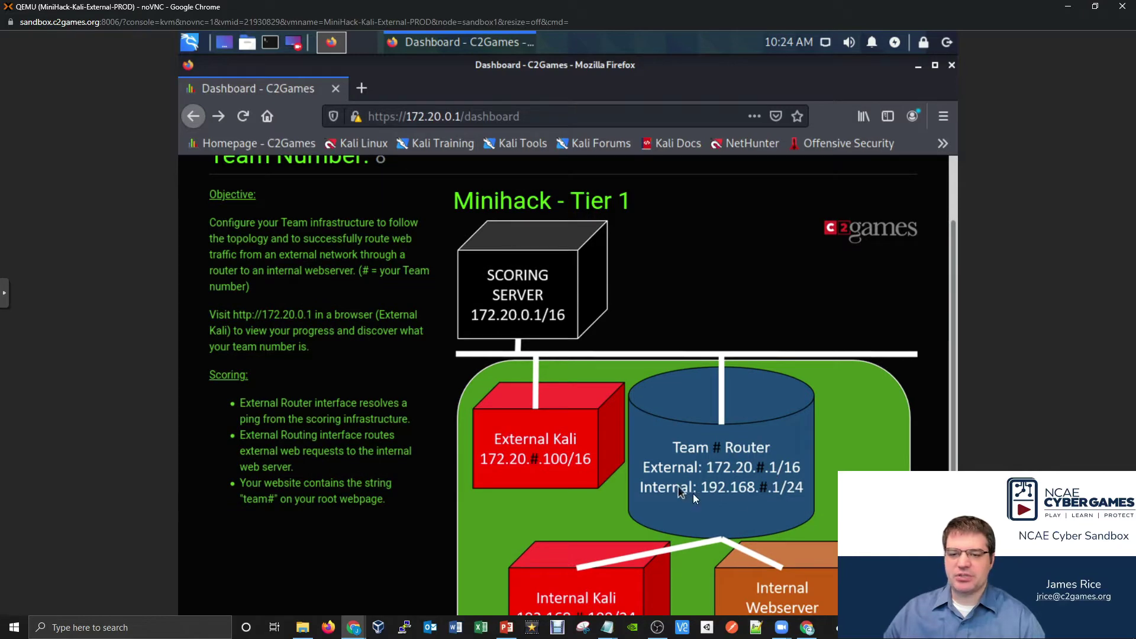
click(355, 628)
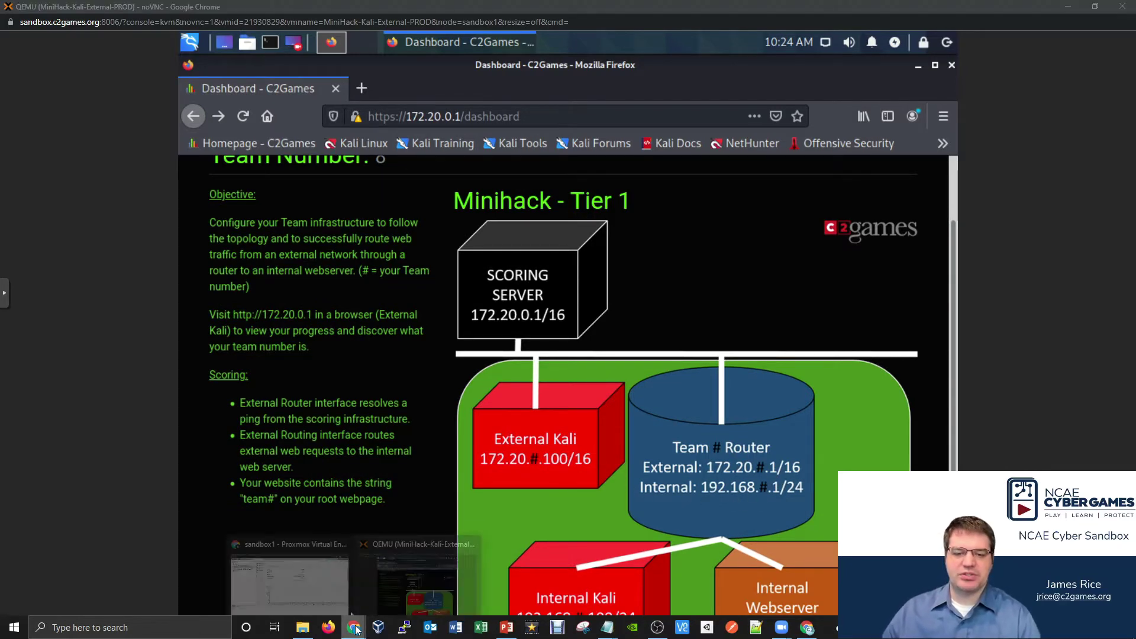
- Open the CentOS Router VM console maximized with Local Scaling
click(290, 577)
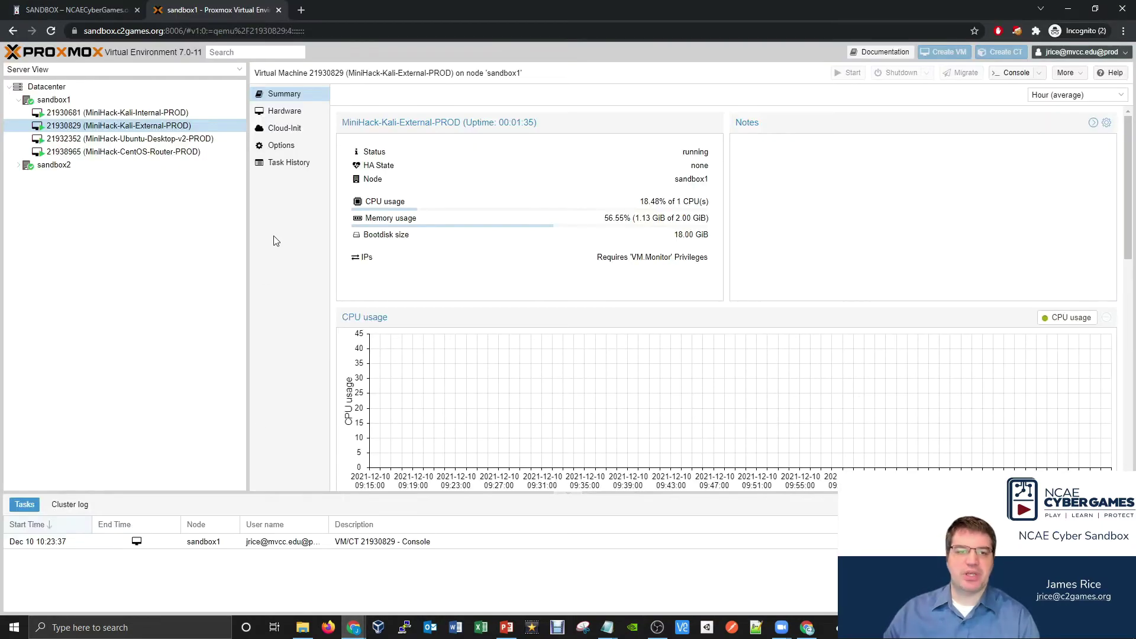
double_click(166, 152)
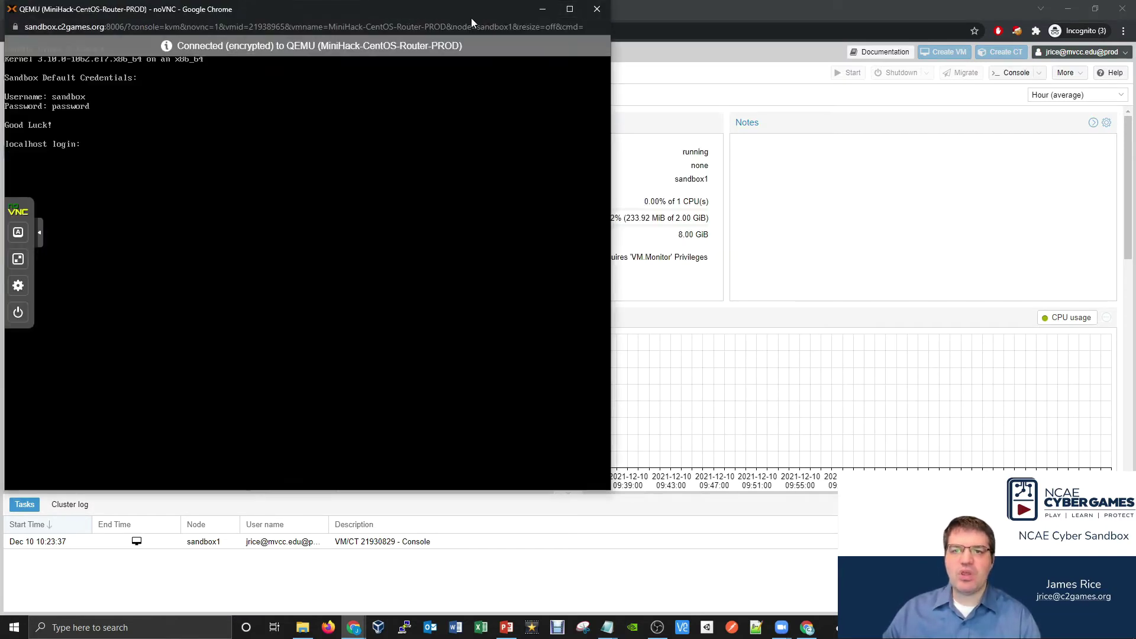
click(569, 10)
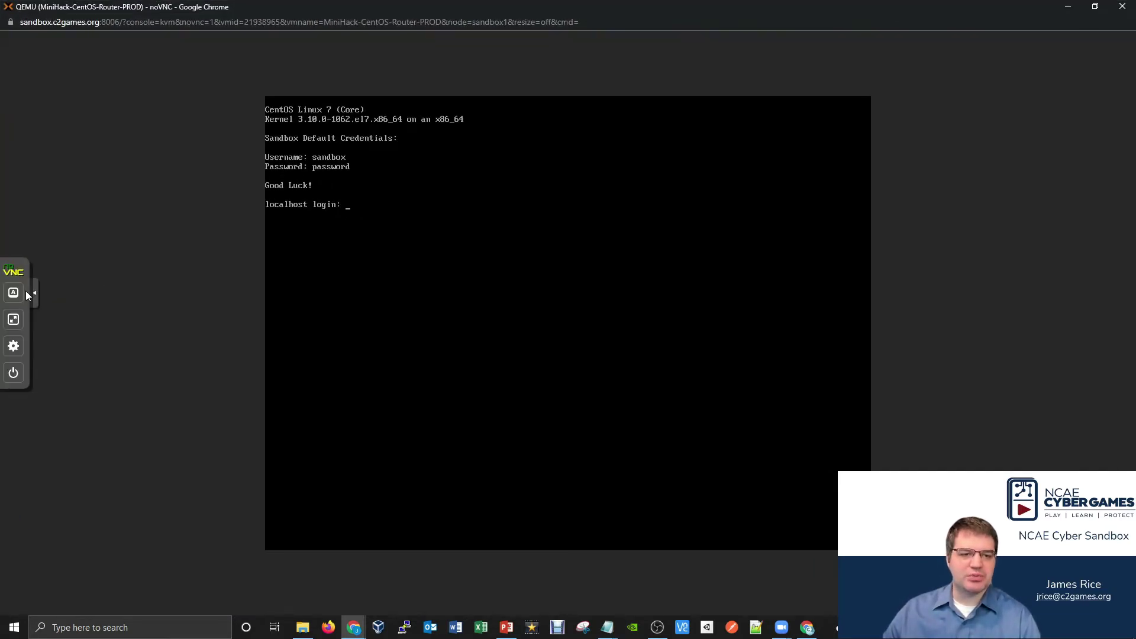
click(14, 347)
click(80, 359)
click(85, 378)
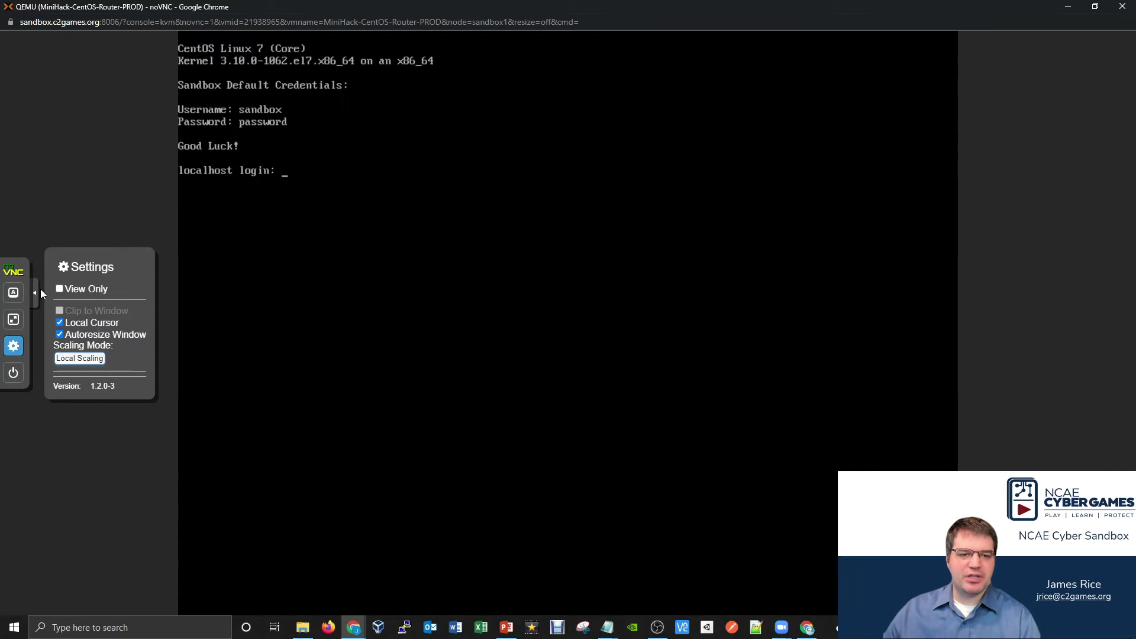
click(34, 293)
- Log in as sandbox and open /etc/sysconfig/network-scripts/ifcfg-eth0 with sudo vi
text(sandbox)
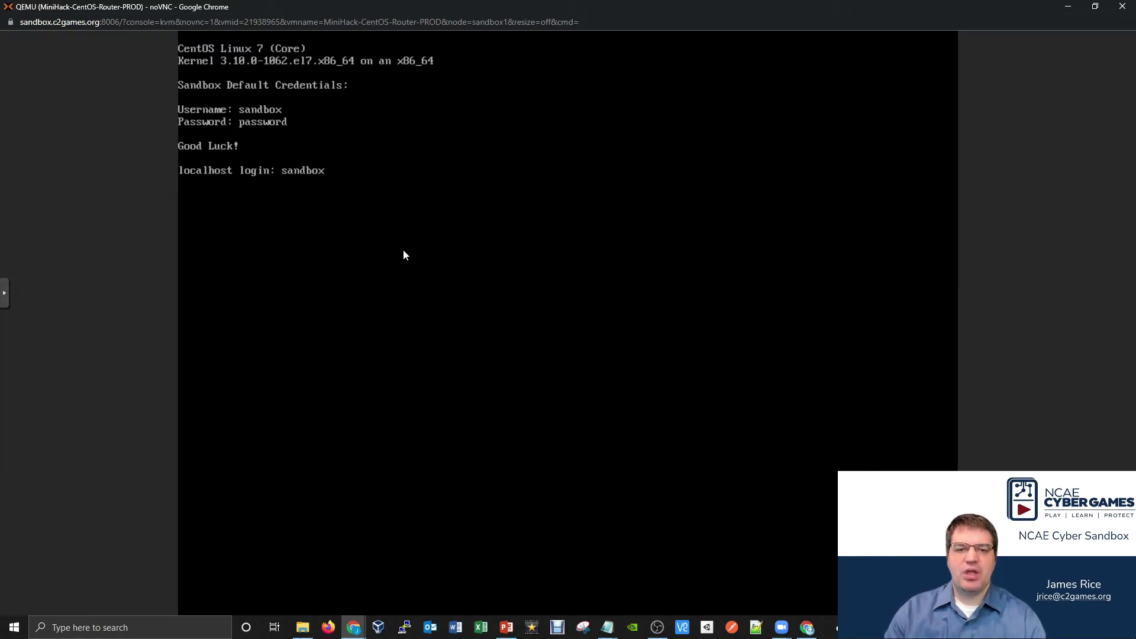
key(Return)
key(Return)
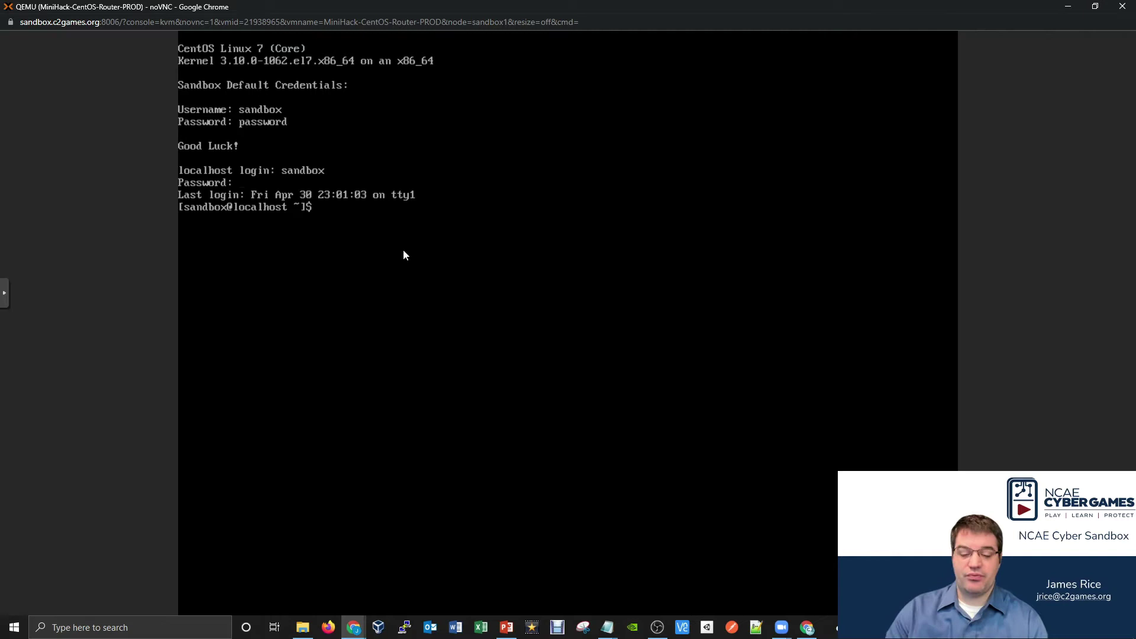
text(sudo )
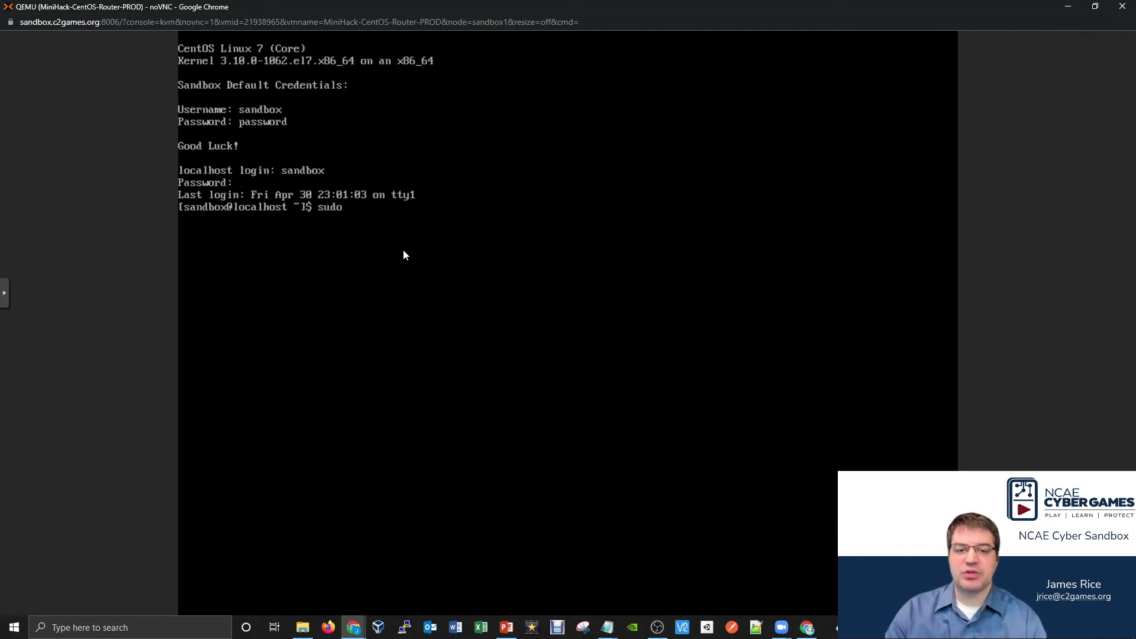
text(vi /etc)
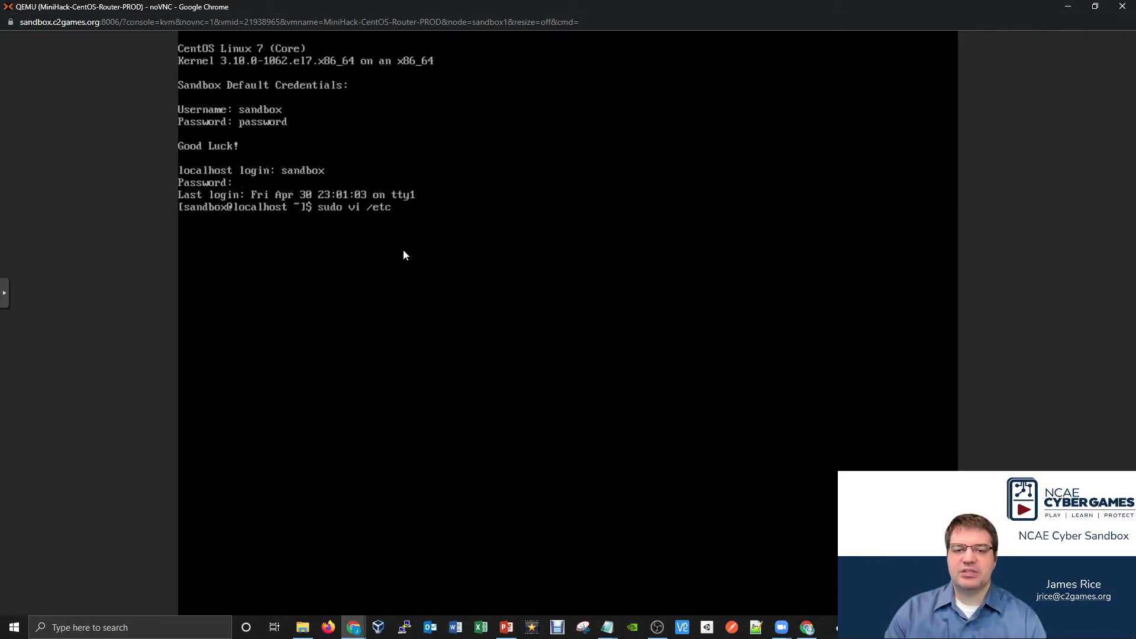
text(/sysc)
key(Tab)
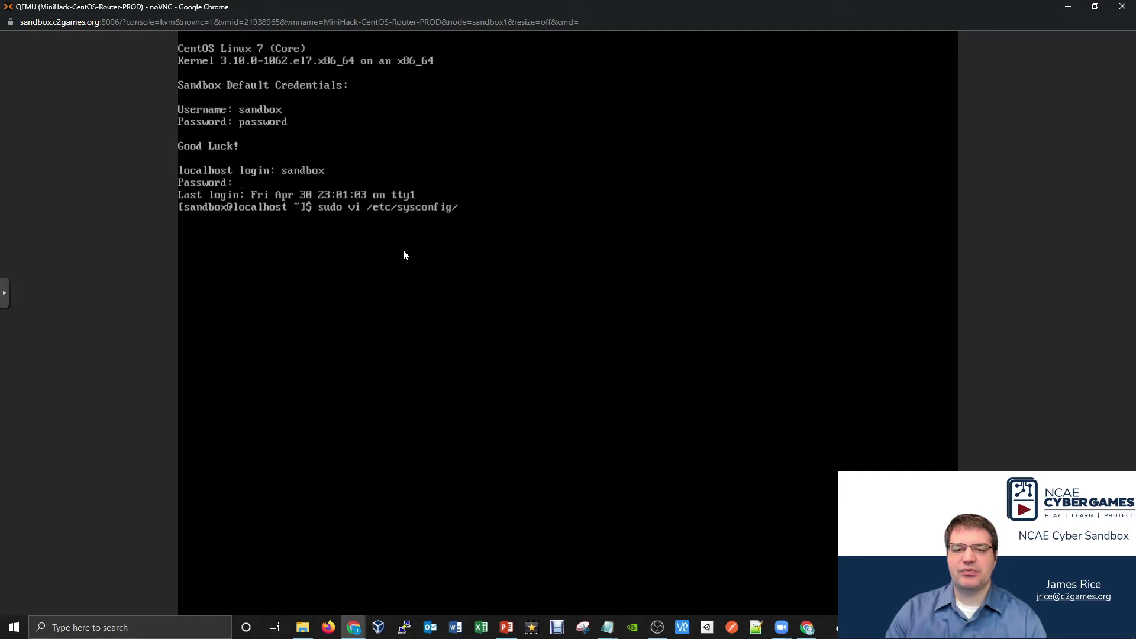
text(network)
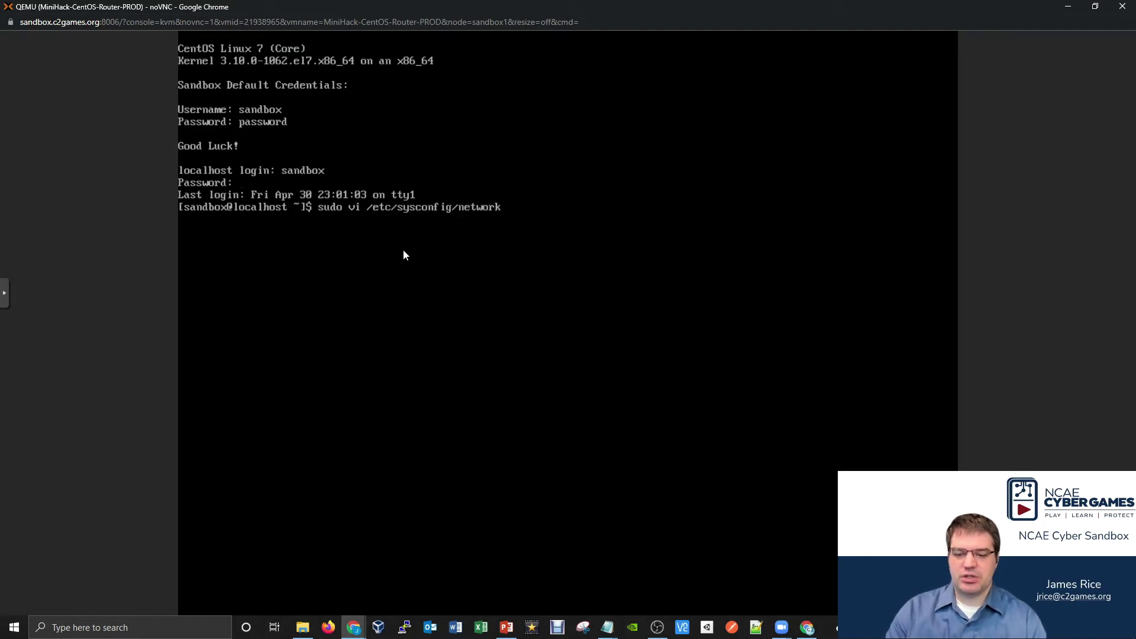
text(-scripts/i)
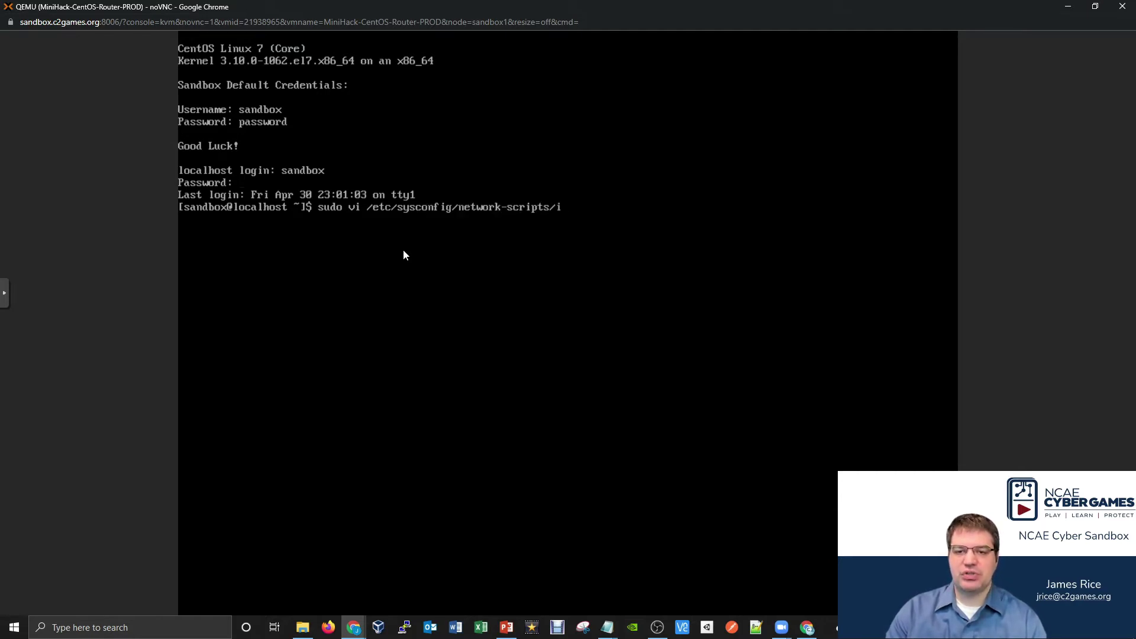
text(fcfg)
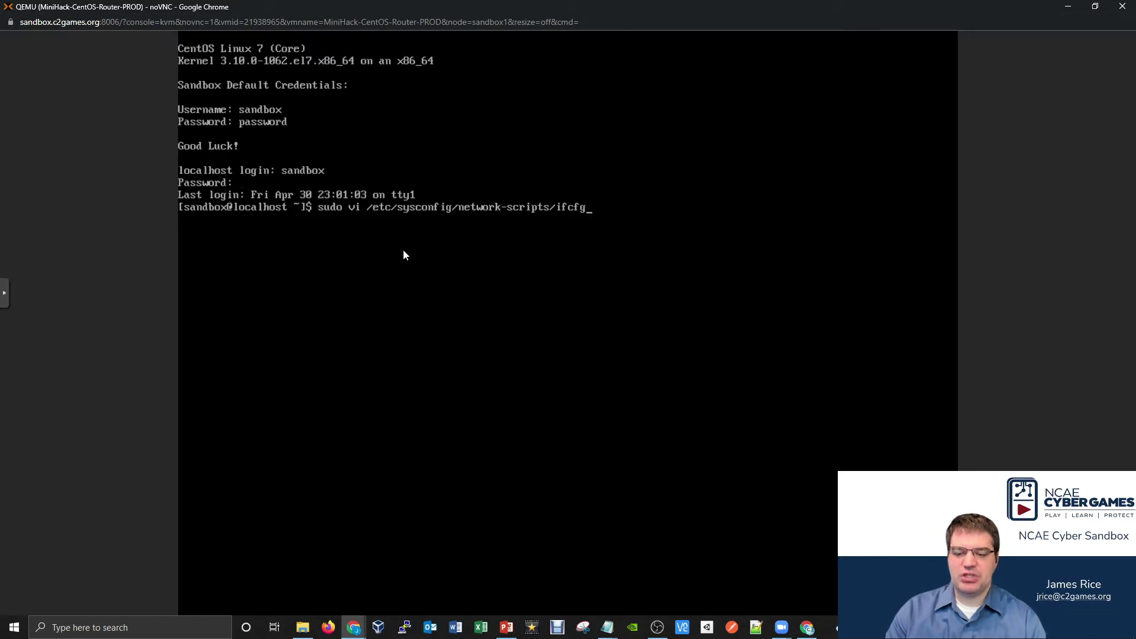
text(-eth0)
key(Return)
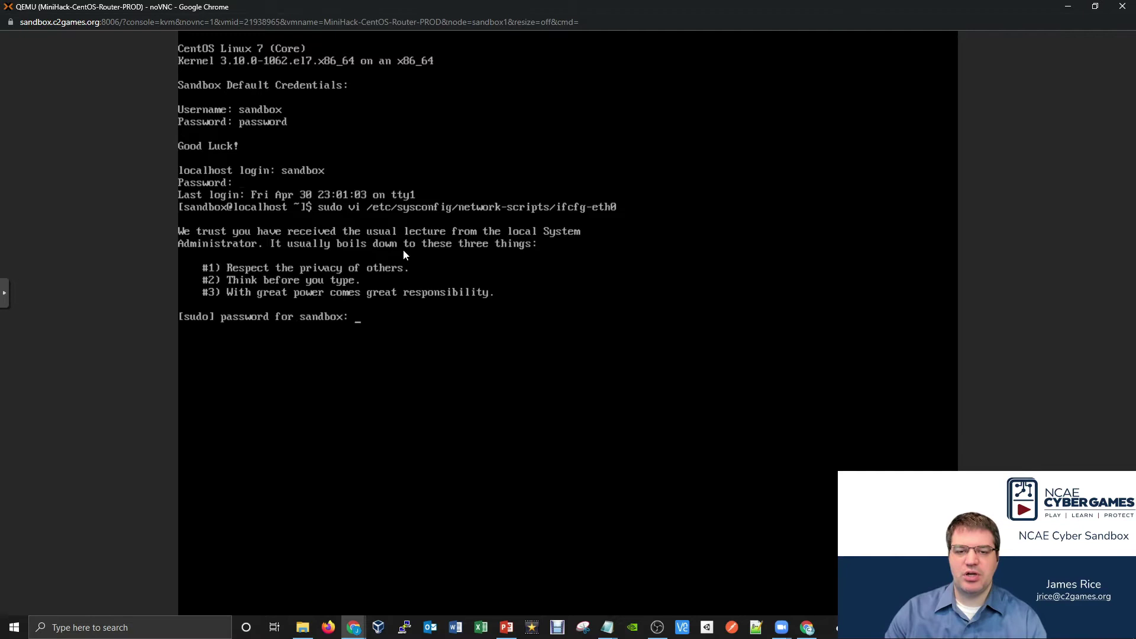
key(Return)
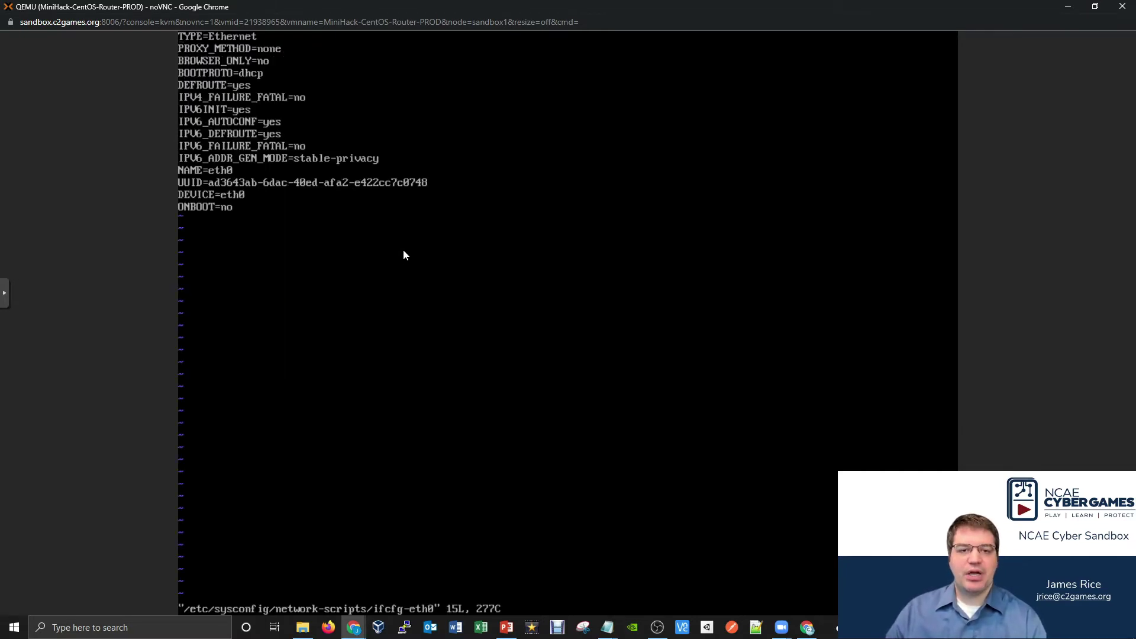
- Change BOOTPROTO from dhcp to static and ONBOOT to yes in ifcfg-eth0
key(i)
key(Down)
key(Down)
key(Down)
key(End)
key(BackSpace)
key(BackSpace)
key(BackSpace)
key(BackSpace)
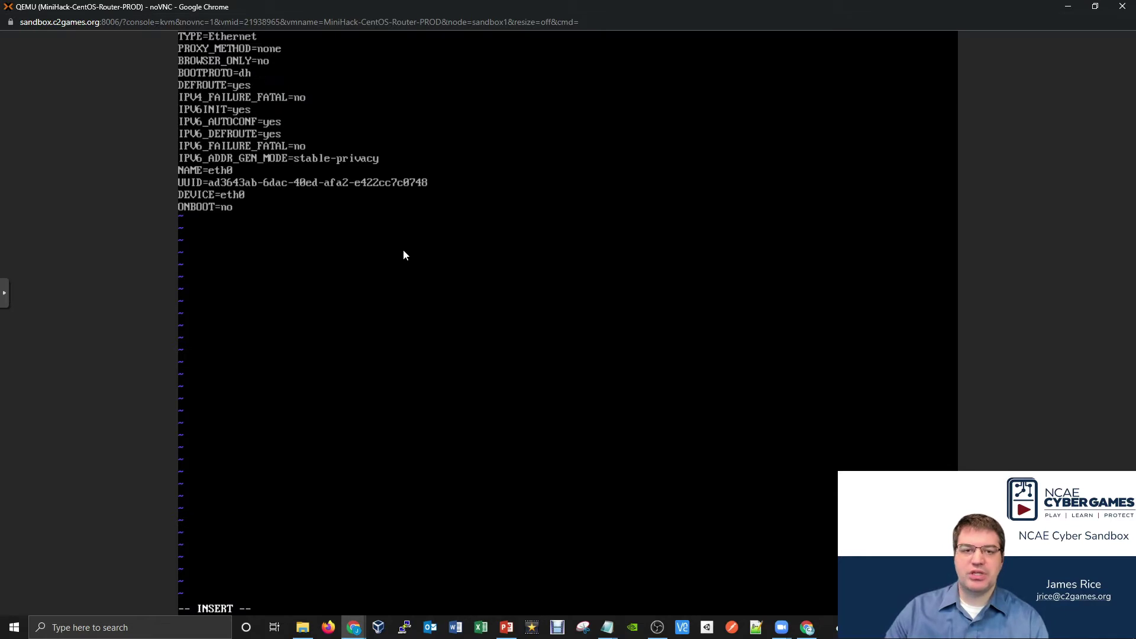
text(static)
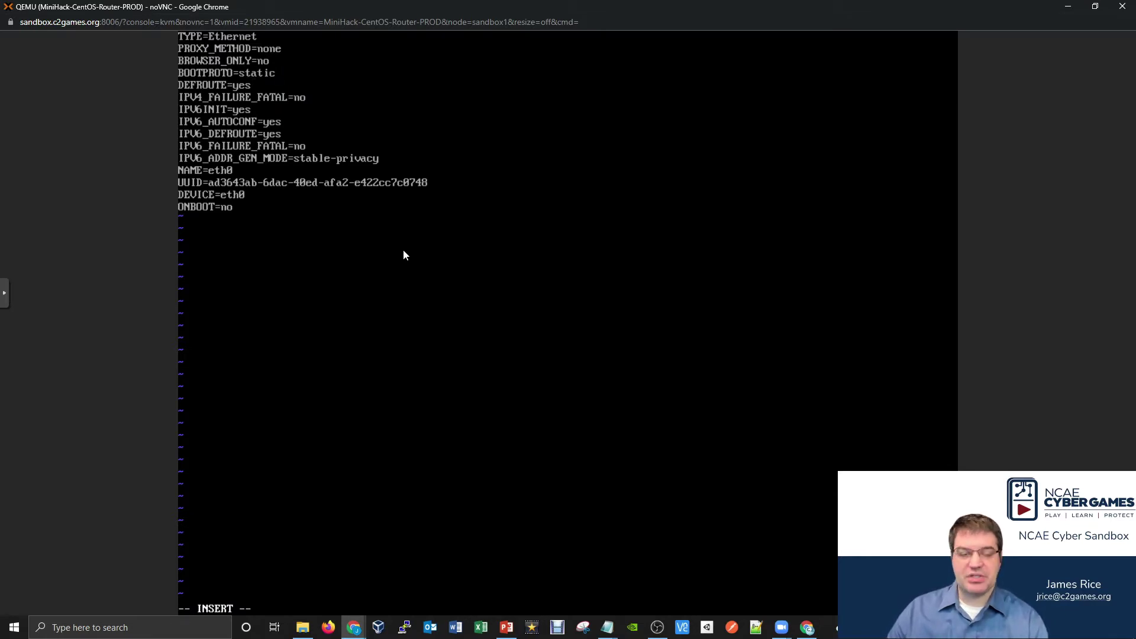
key(BackSpace)
key(BackSpace)
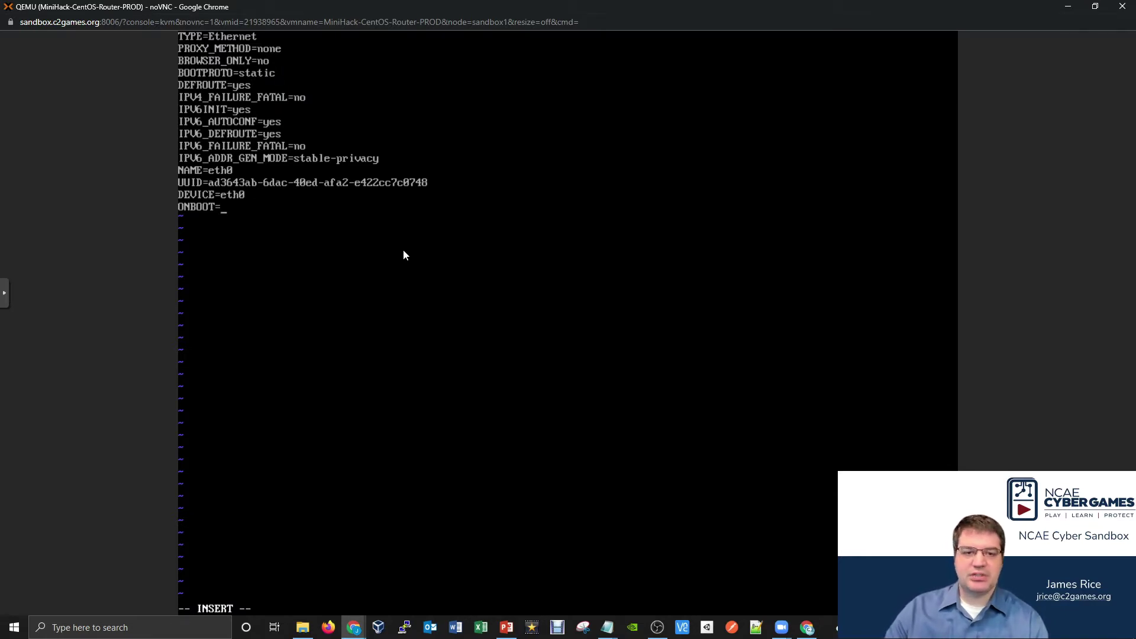
text(yes)
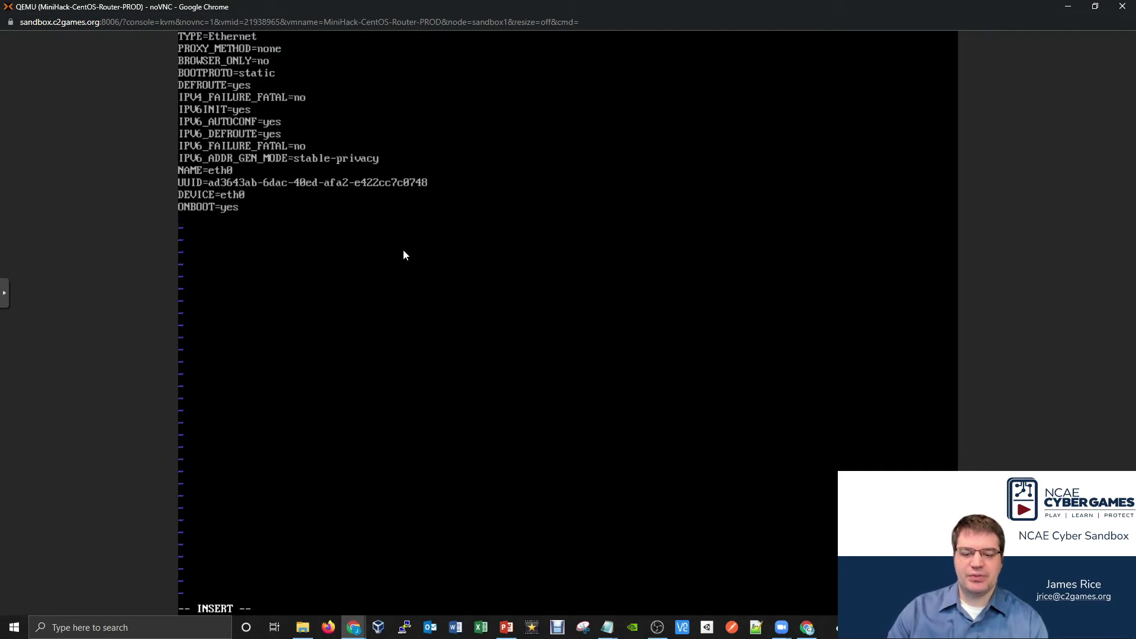
- Add IPADDR=172.20.8.1, NETMASK=255.255.0.0 and ZONE=external, then save with :wq
key(Return)
text(IPA)
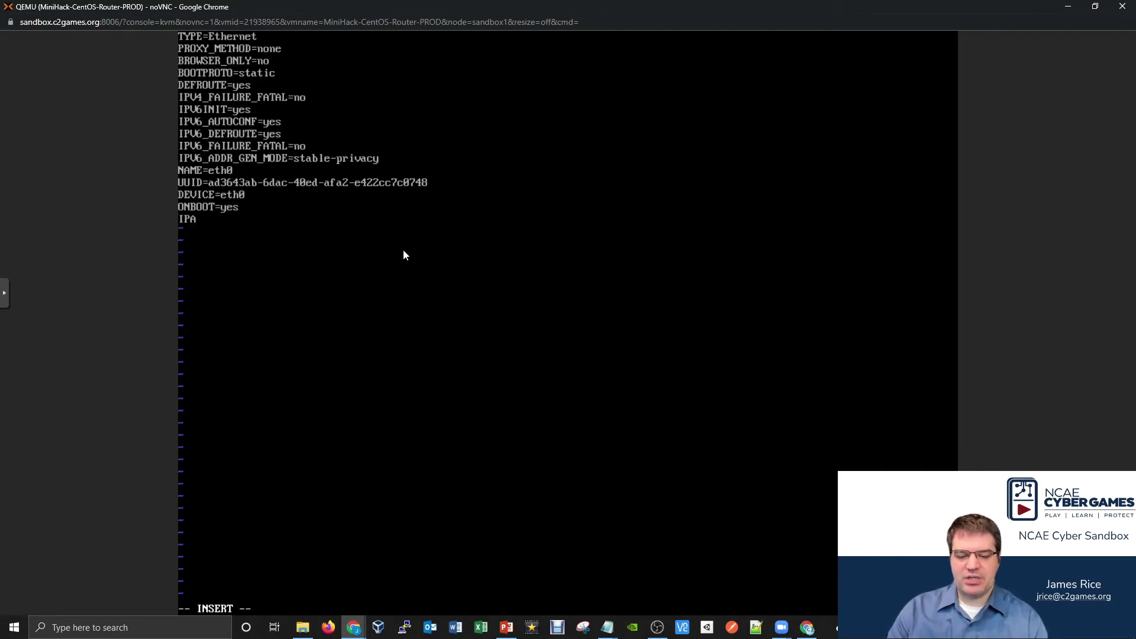
text(DDR=)
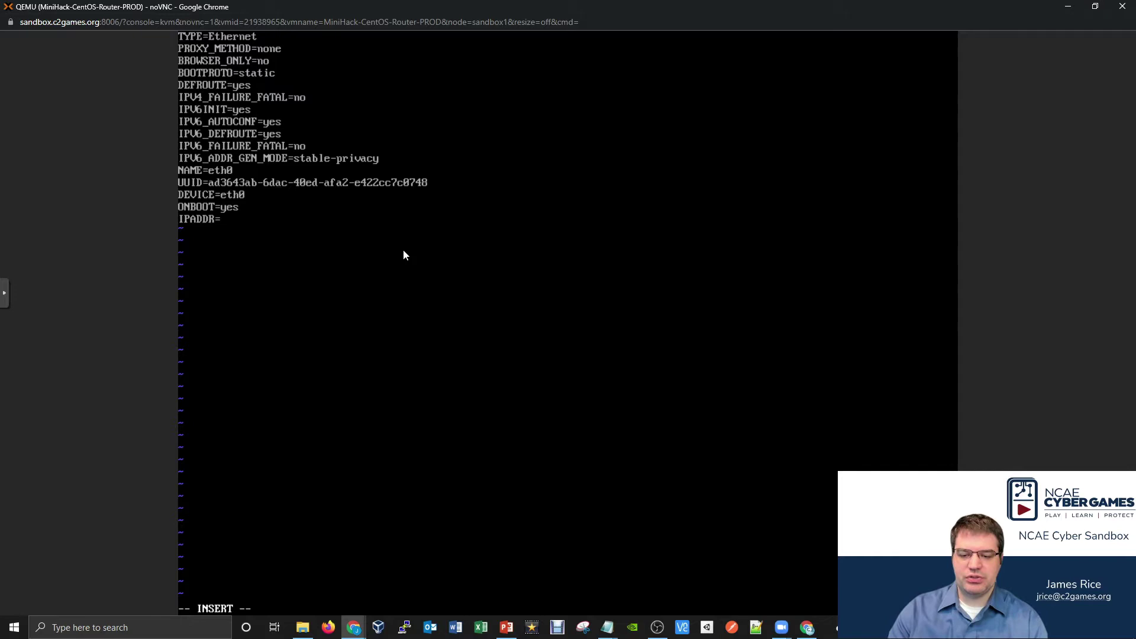
text(17)
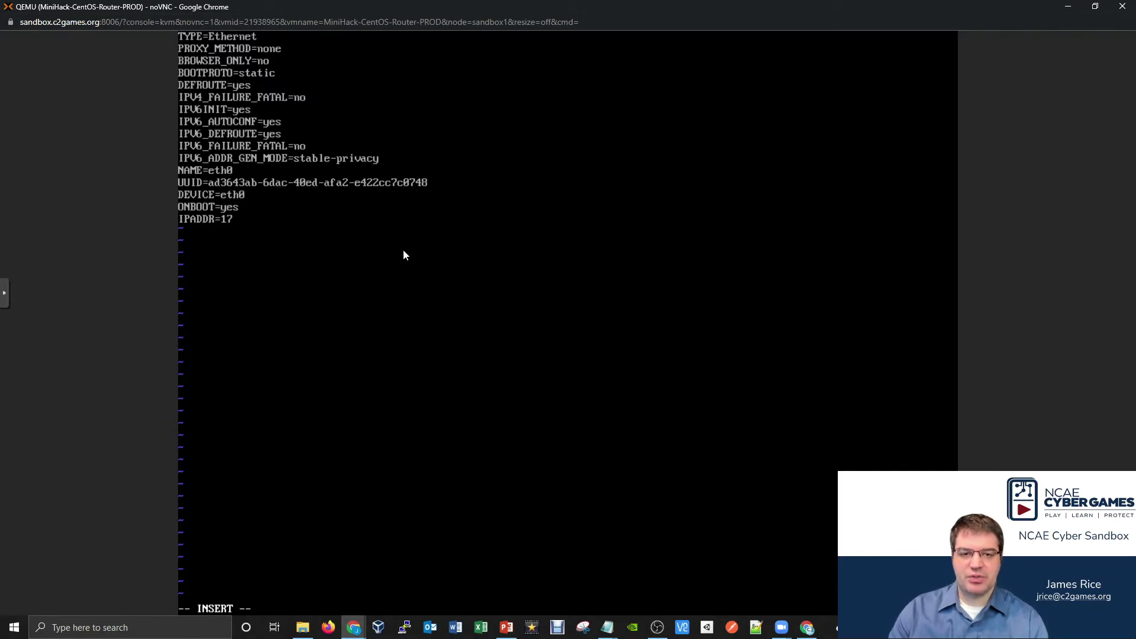
text(2.20.)
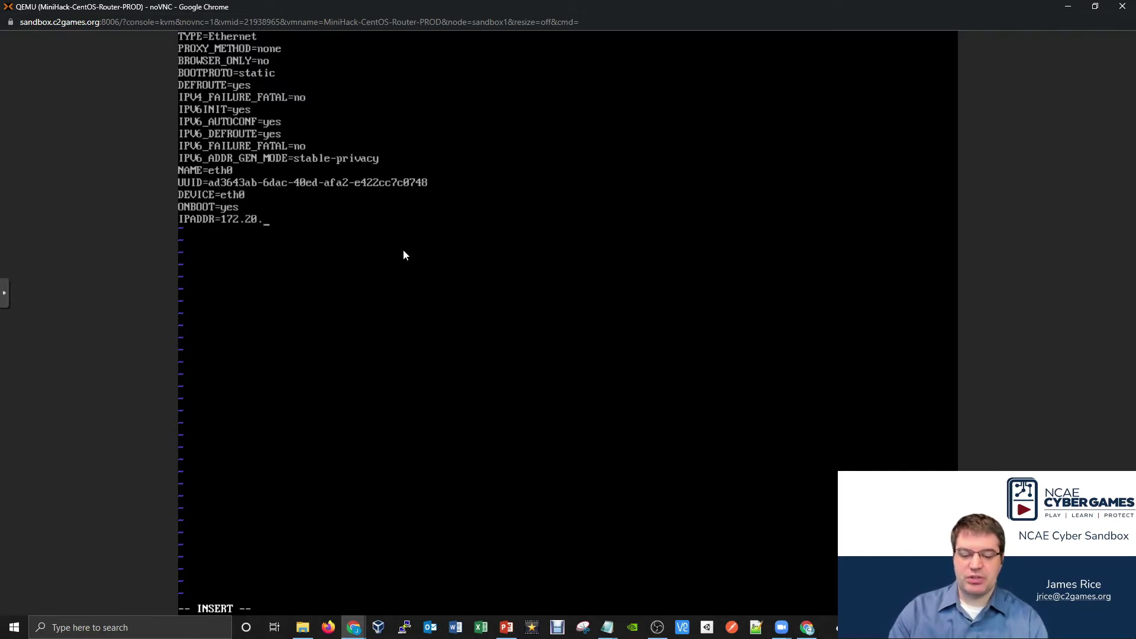
text(8.1)
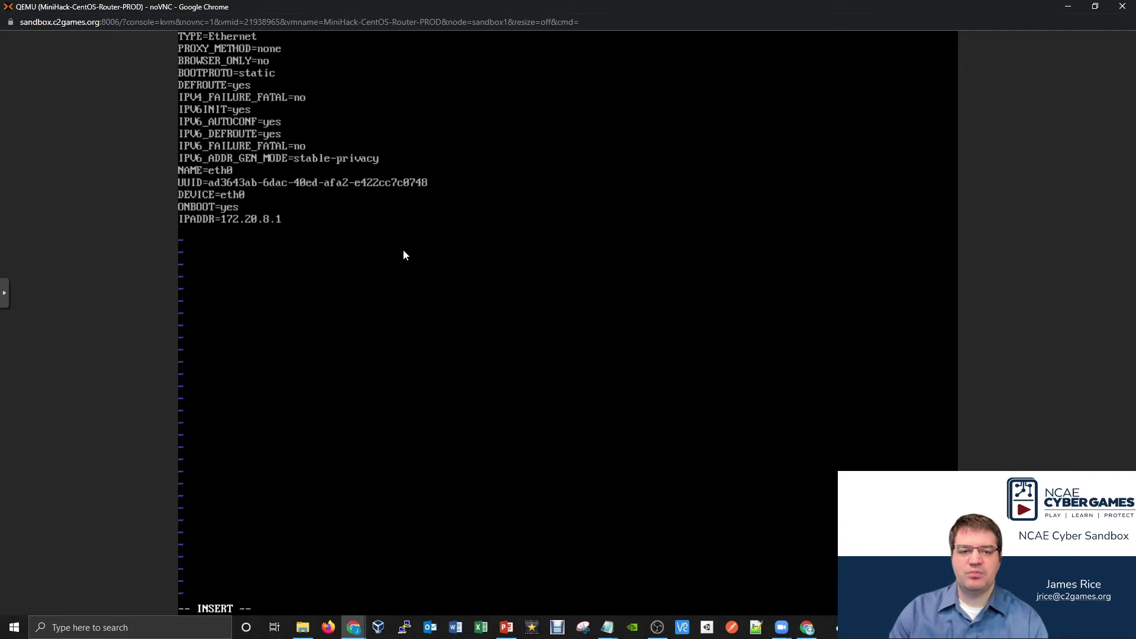
key(Return)
text(NETMASK)
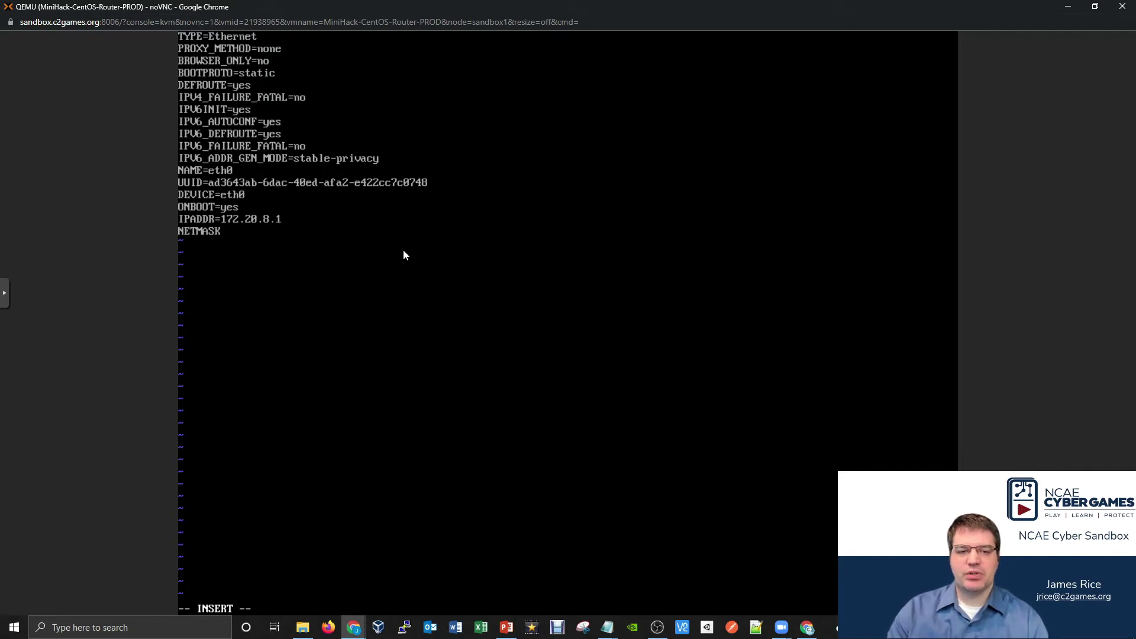
text(=255)
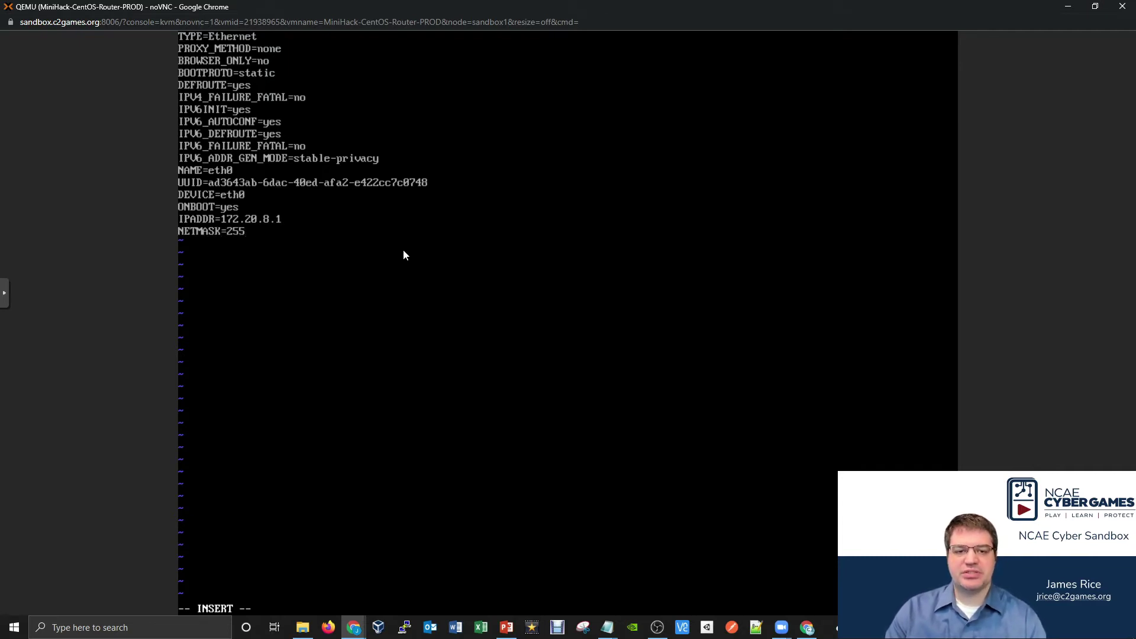
text(.255.0)
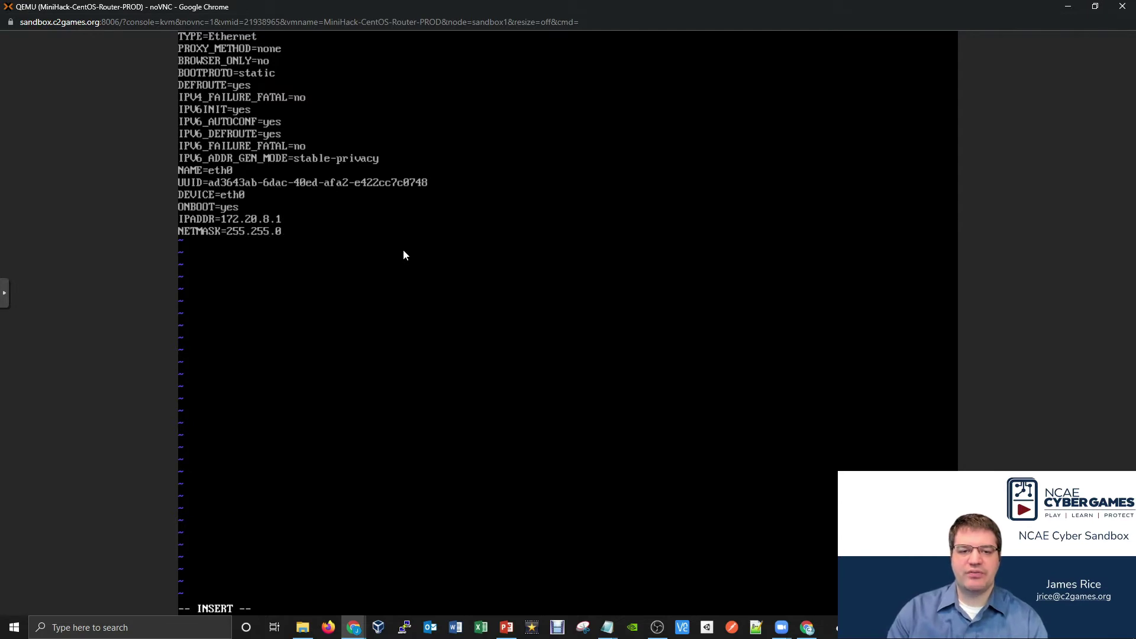
text(.0)
key(Return)
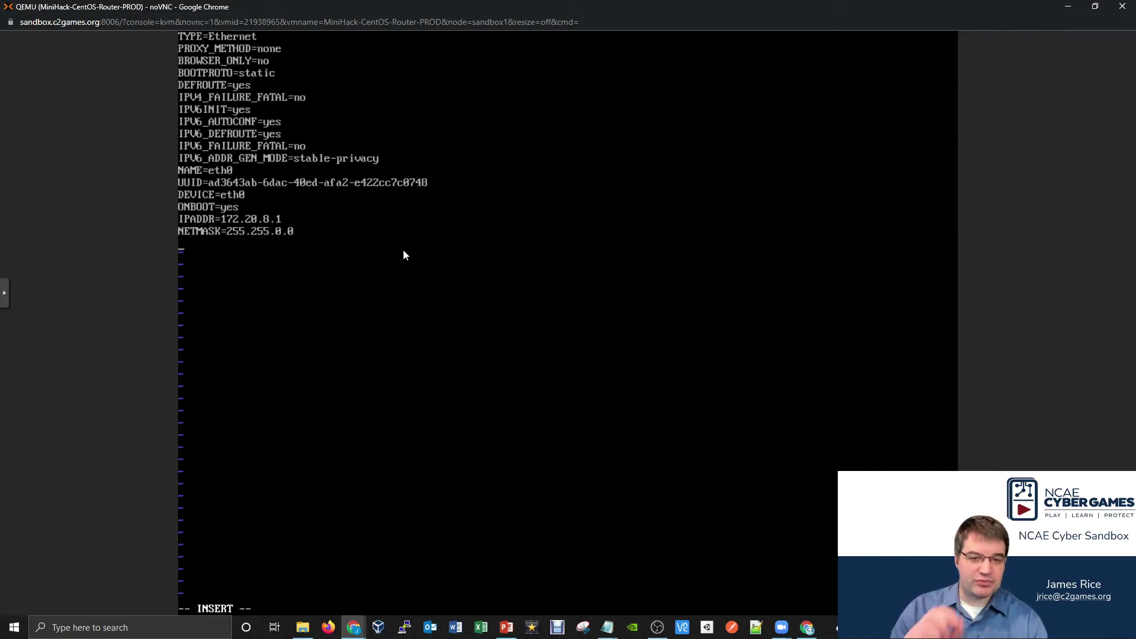
text(ZONE)
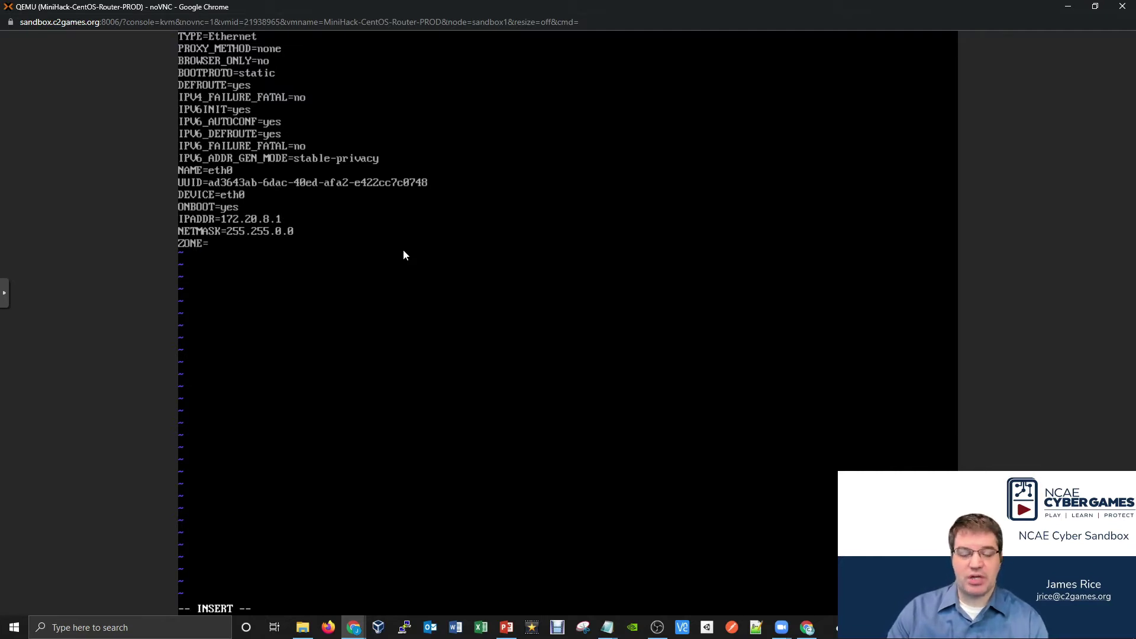
text(=external)
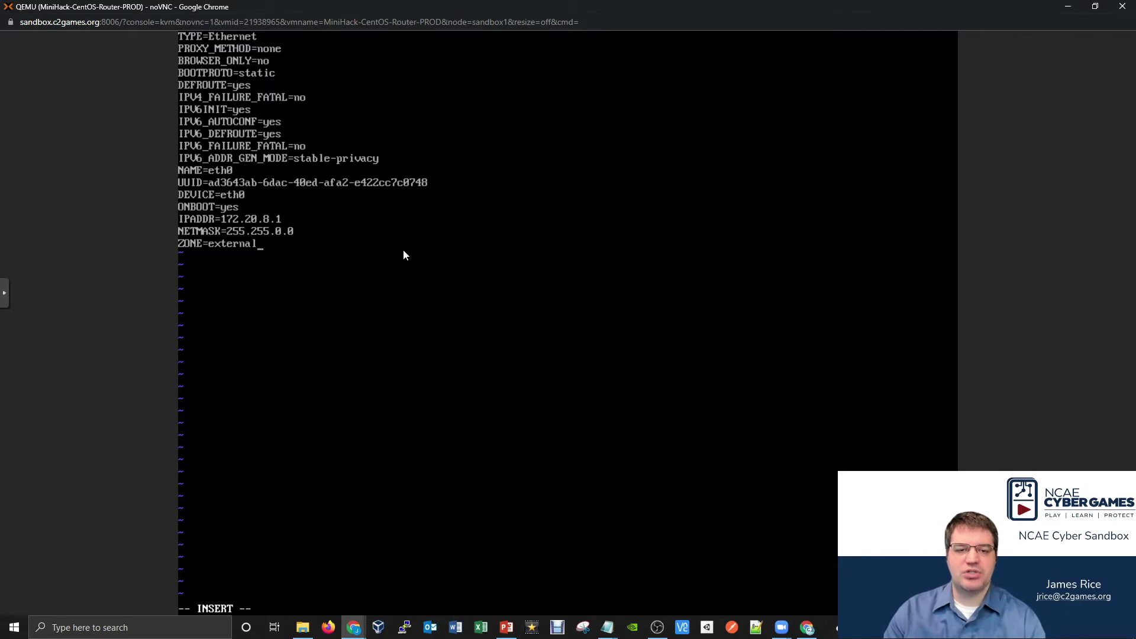
key(Escape)
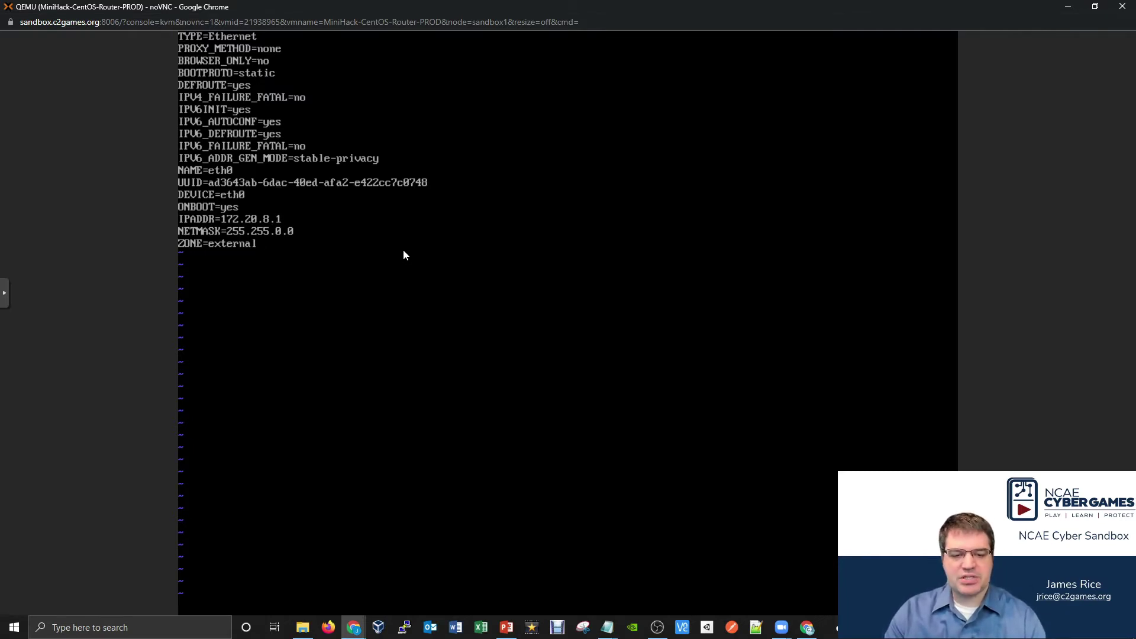
text(:wq)
key(Return)
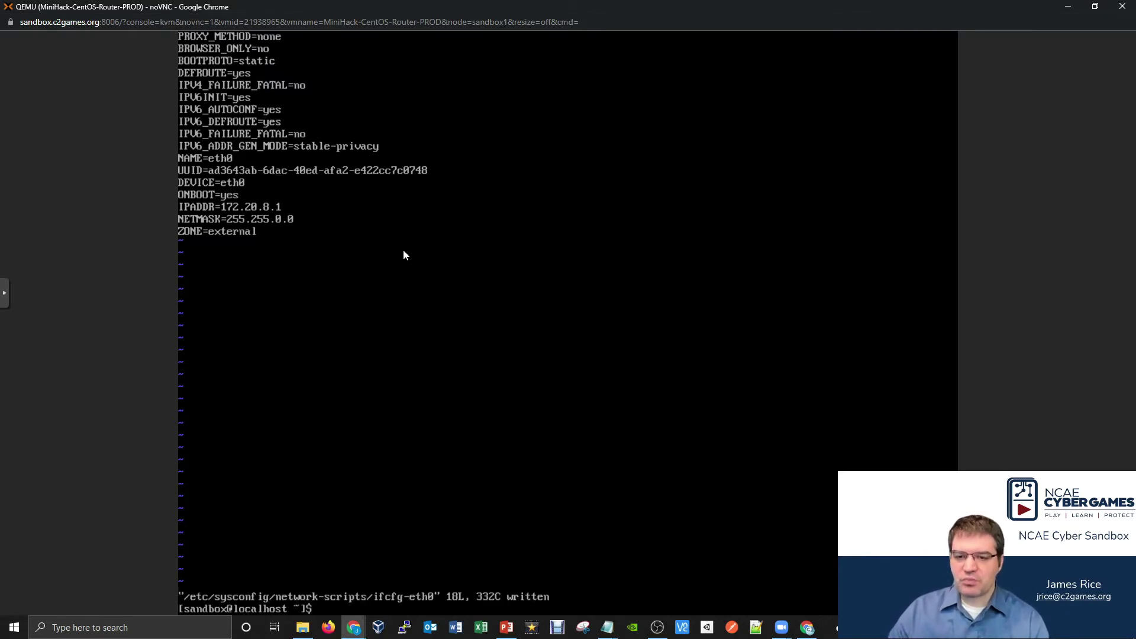
- Reuse the previous vi command to open ifcfg-eth1 instead of ifcfg-eth0
key(Up)
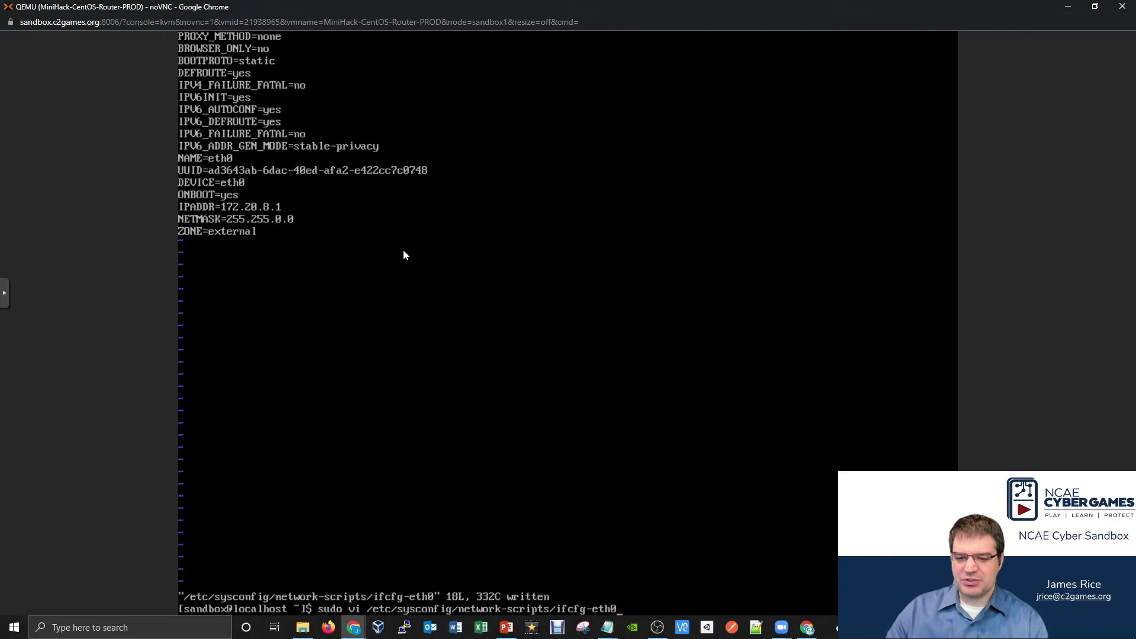
key(BackSpace)
text(1)
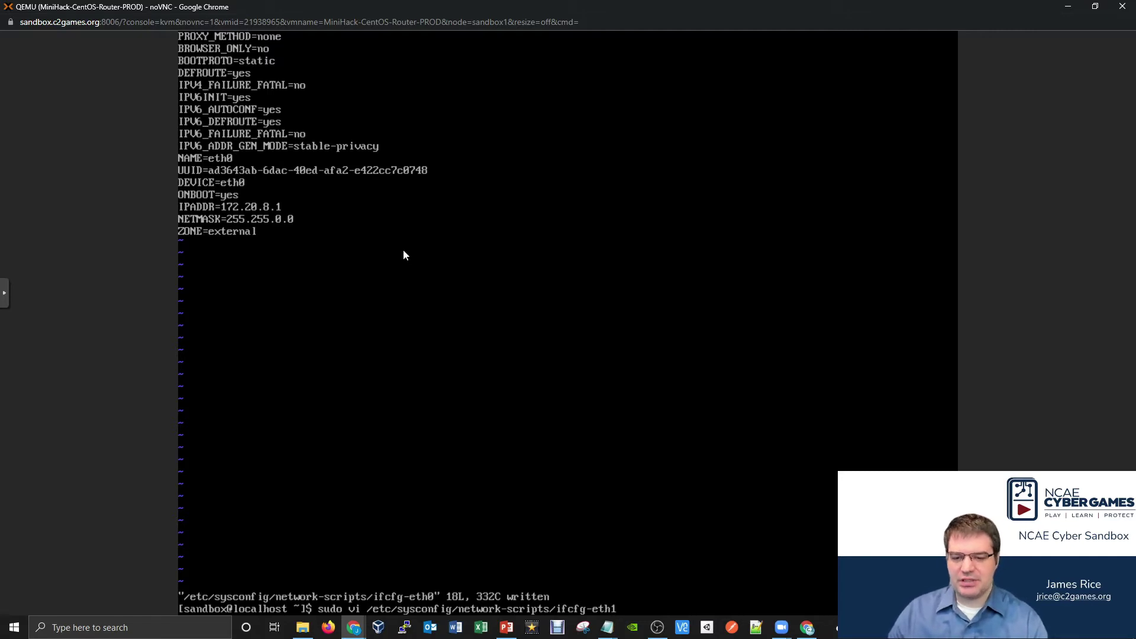
key(Return)
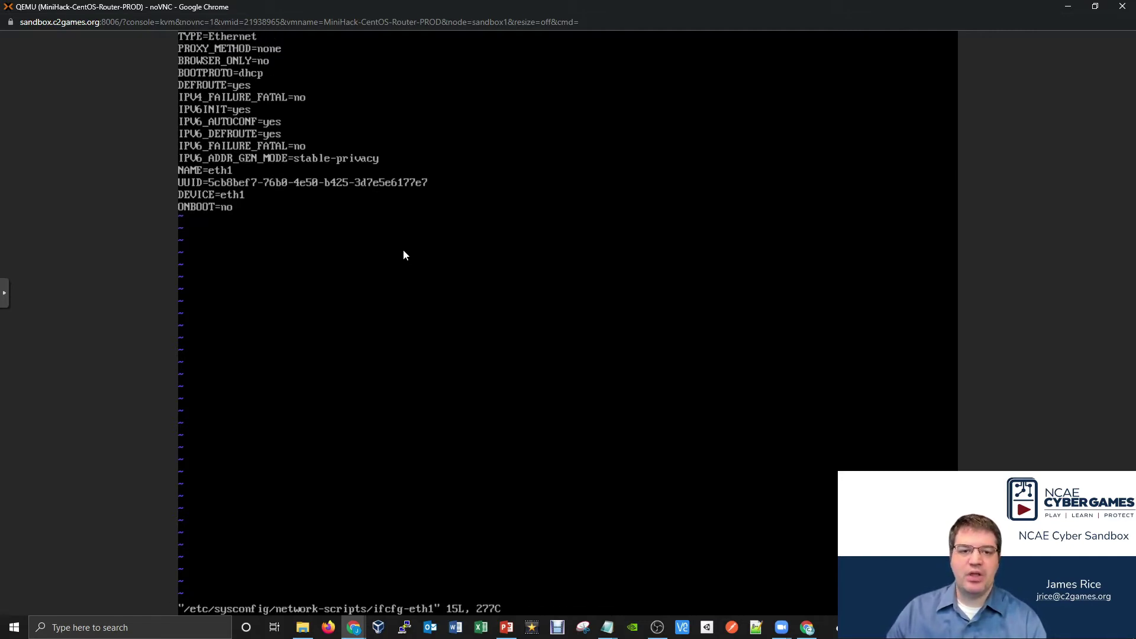
- Set BOOTPROTO to static and ONBOOT to yes in ifcfg-eth1
key(Down)
key(Down)
key(Down)
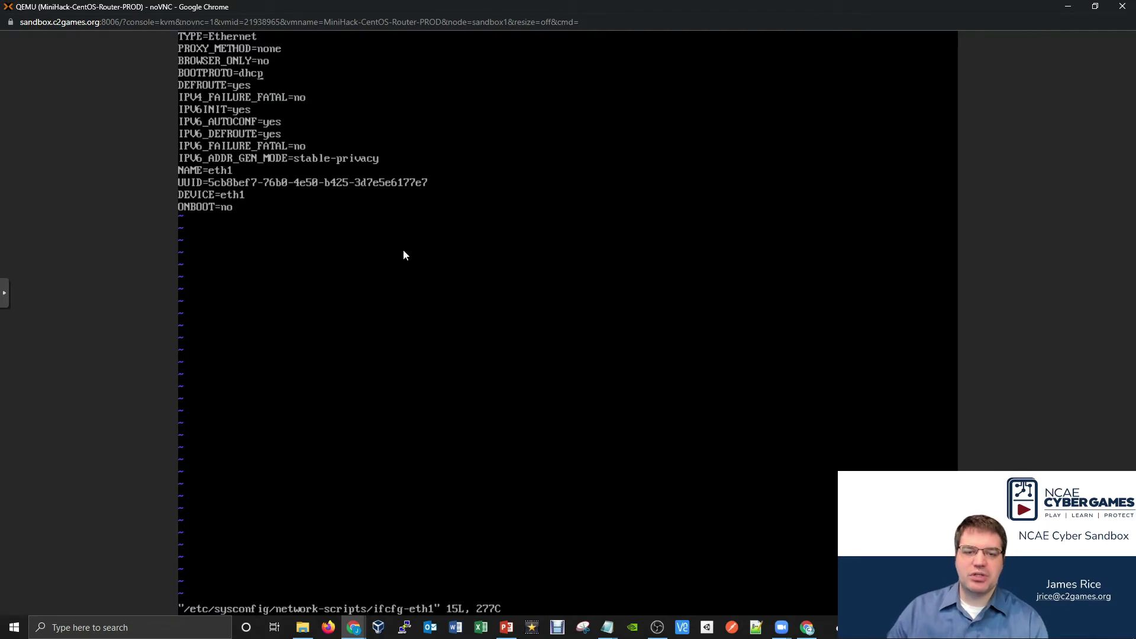
key(A)
key(BackSpace)
key(BackSpace)
key(BackSpace)
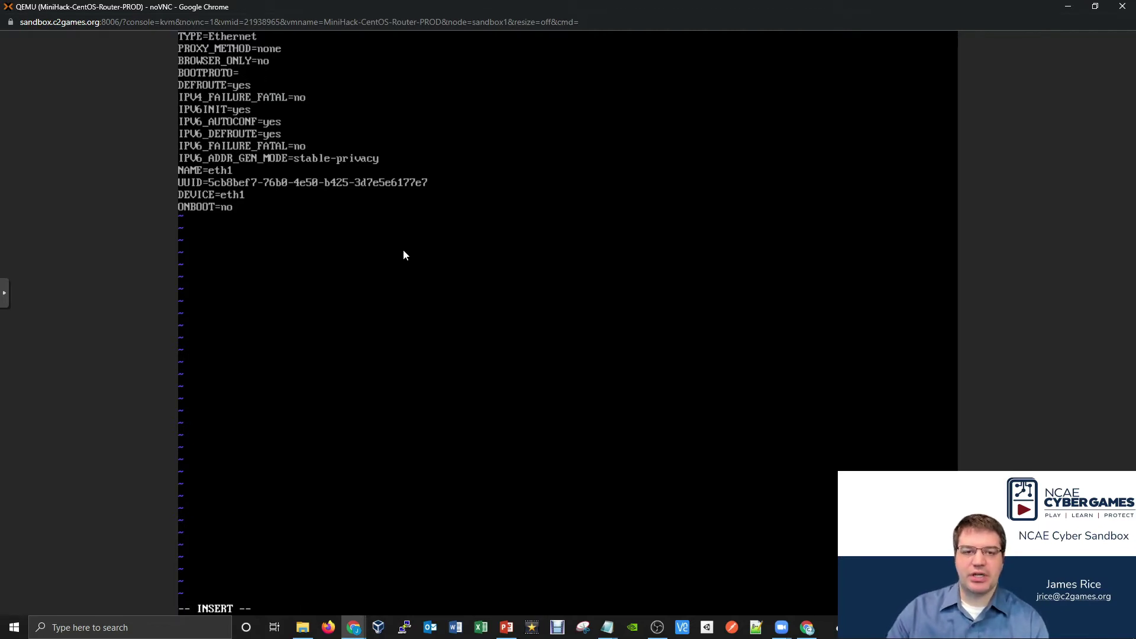
text(static)
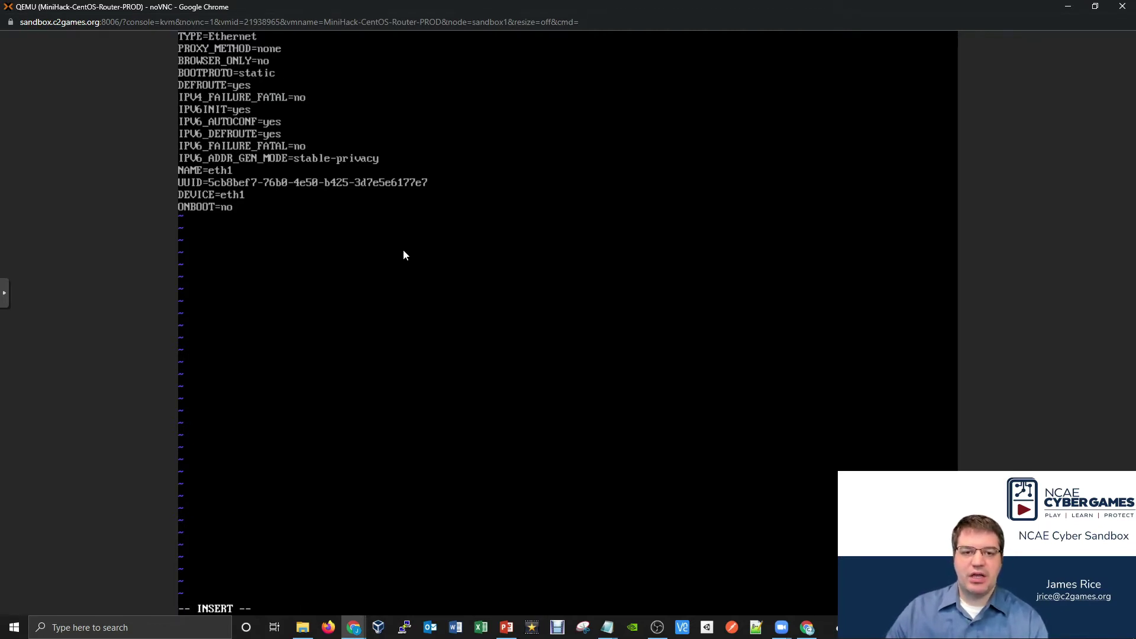
key(BackSpace)
key(BackSpace)
text(yes)
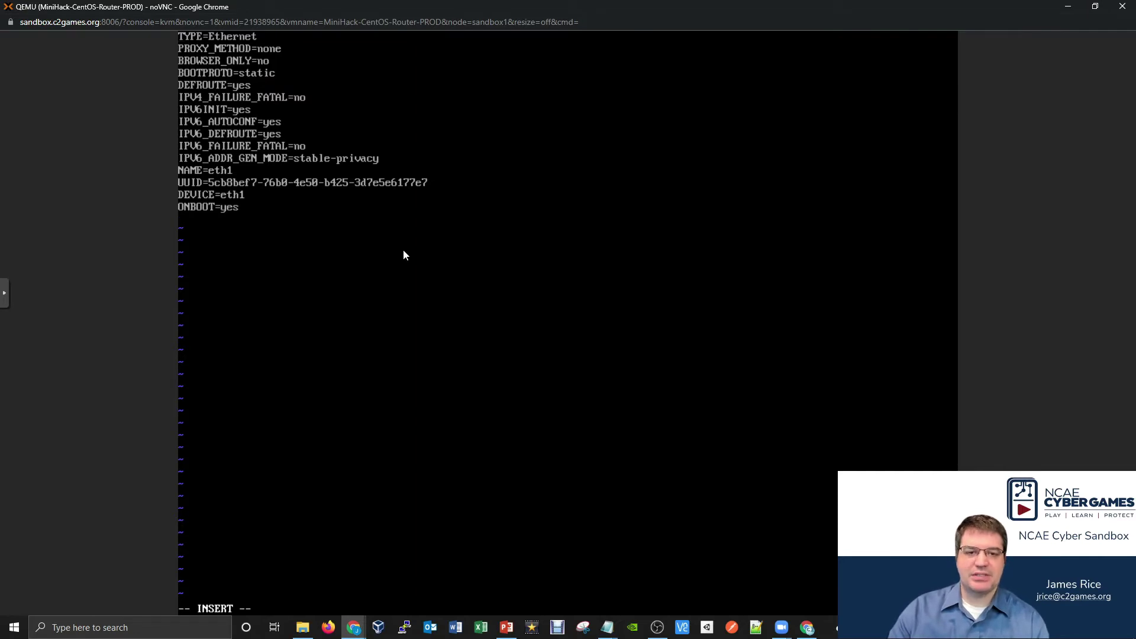
- Add IPADDR=192.168.8.1, NETMASK=255.255.255.0 and ZONE=internal, then save with :wq
key(Return)
text(IPADDR)
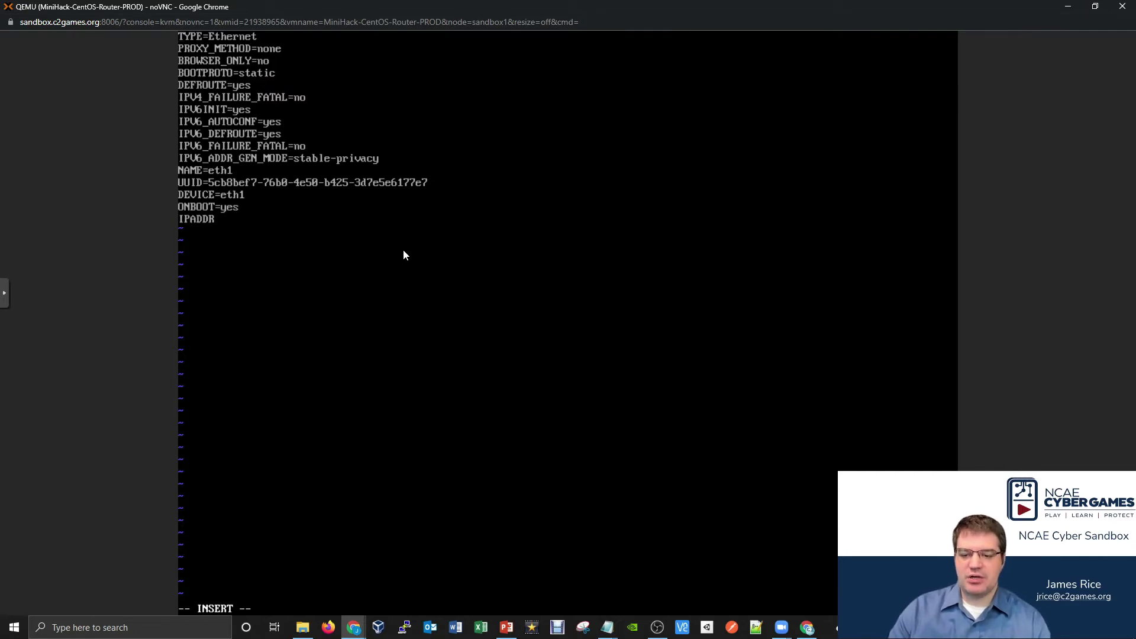
text(=192.168)
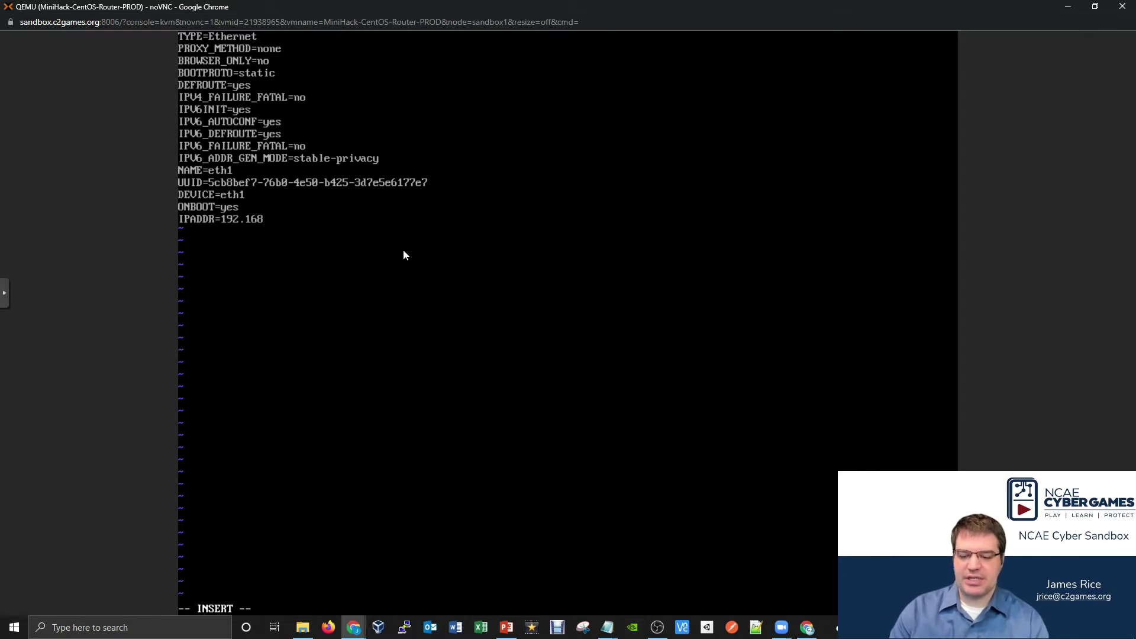
text(.8.1 )
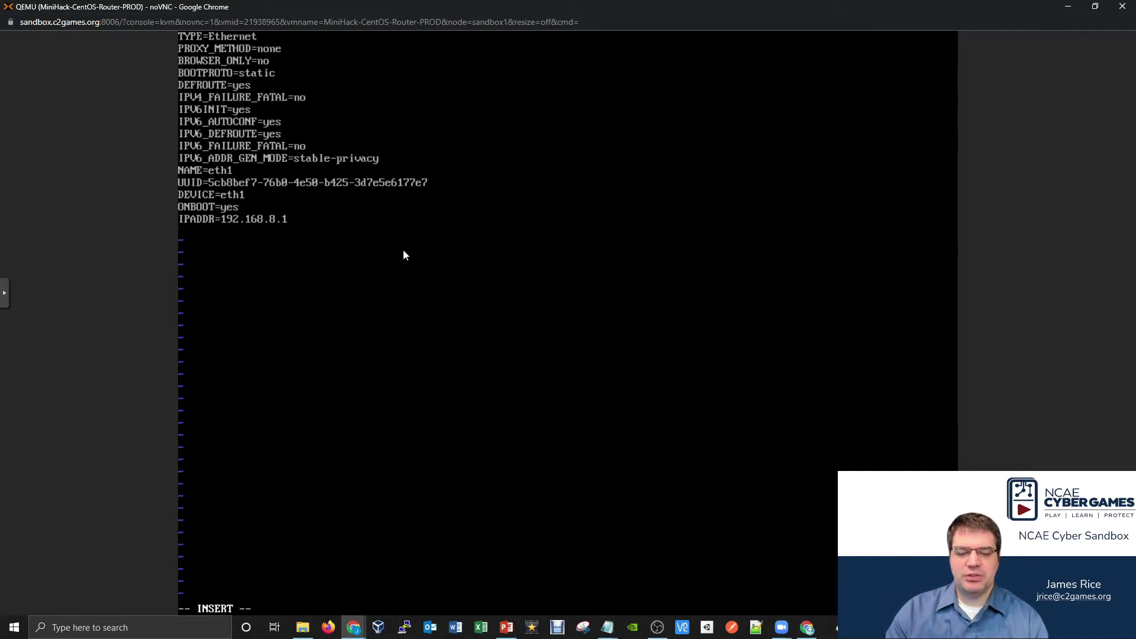
text(NETMASK)
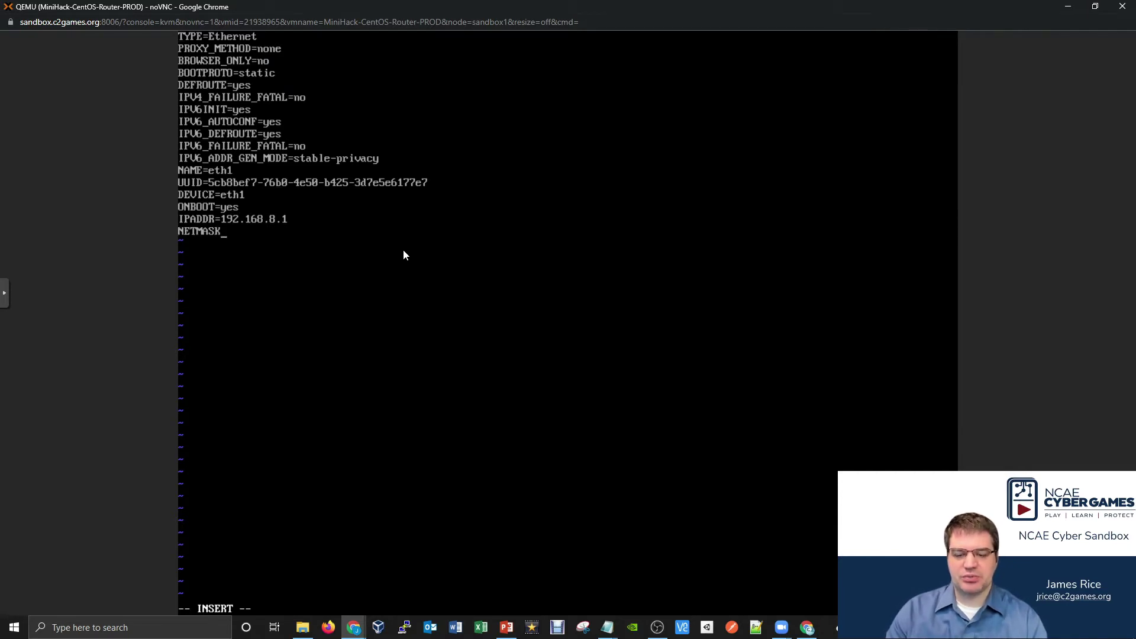
text(=255.)
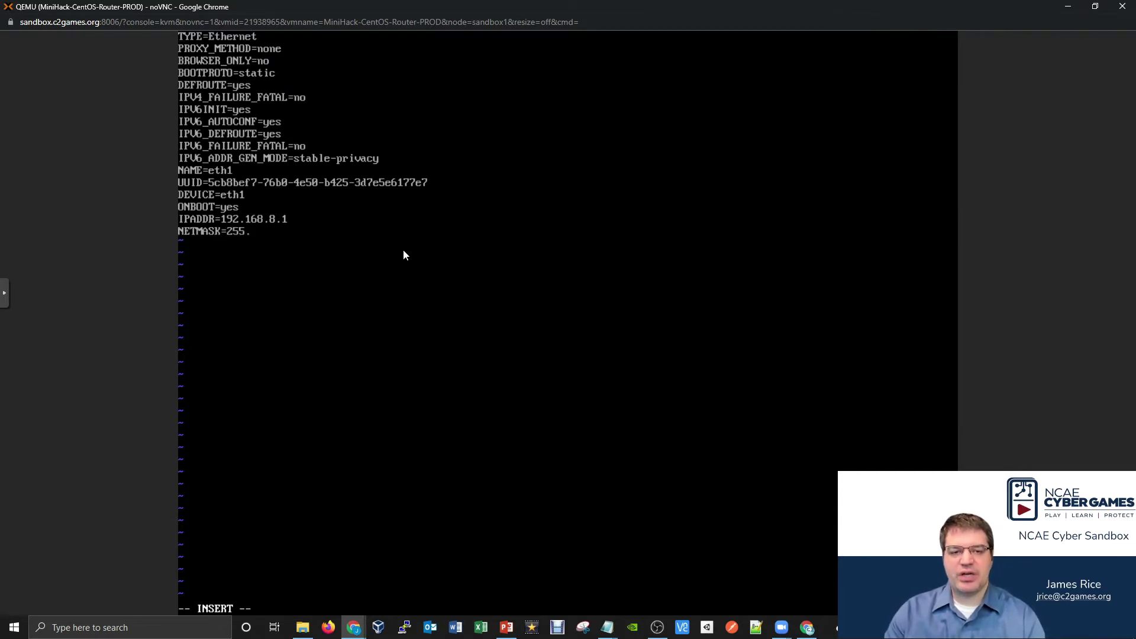
text(255.255.0 )
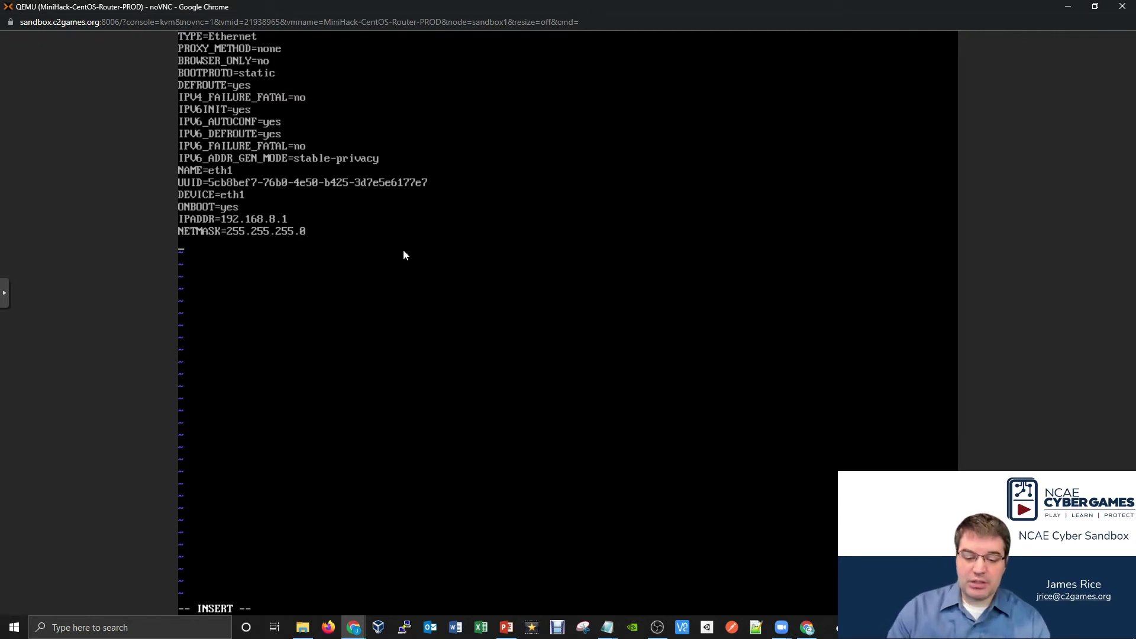
text(ZONE)
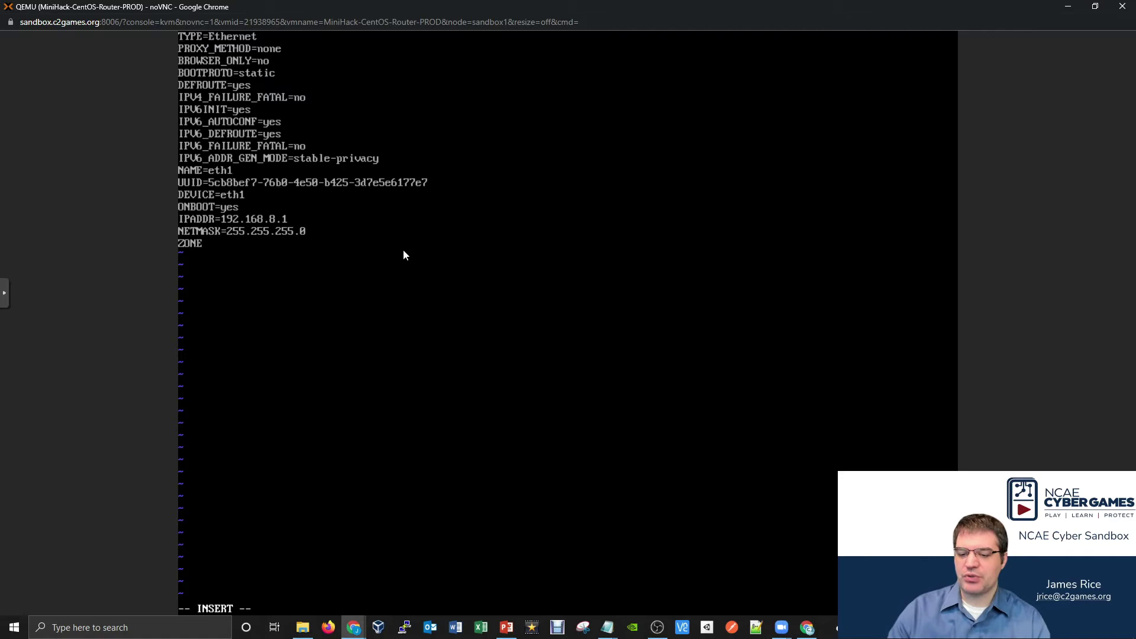
text(=)
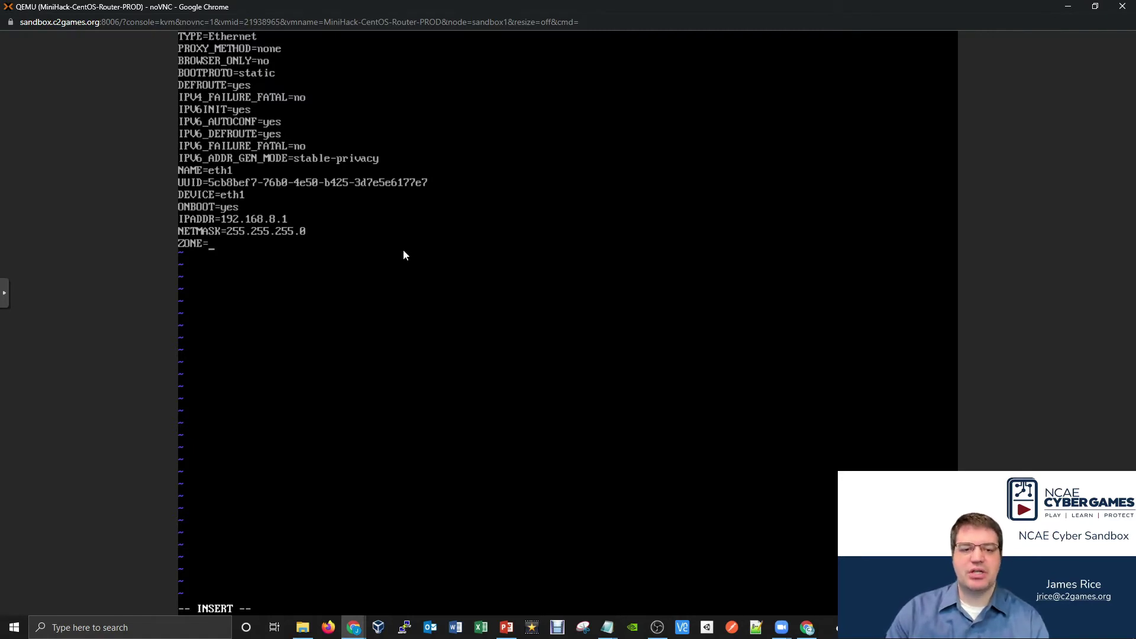
text(internal)
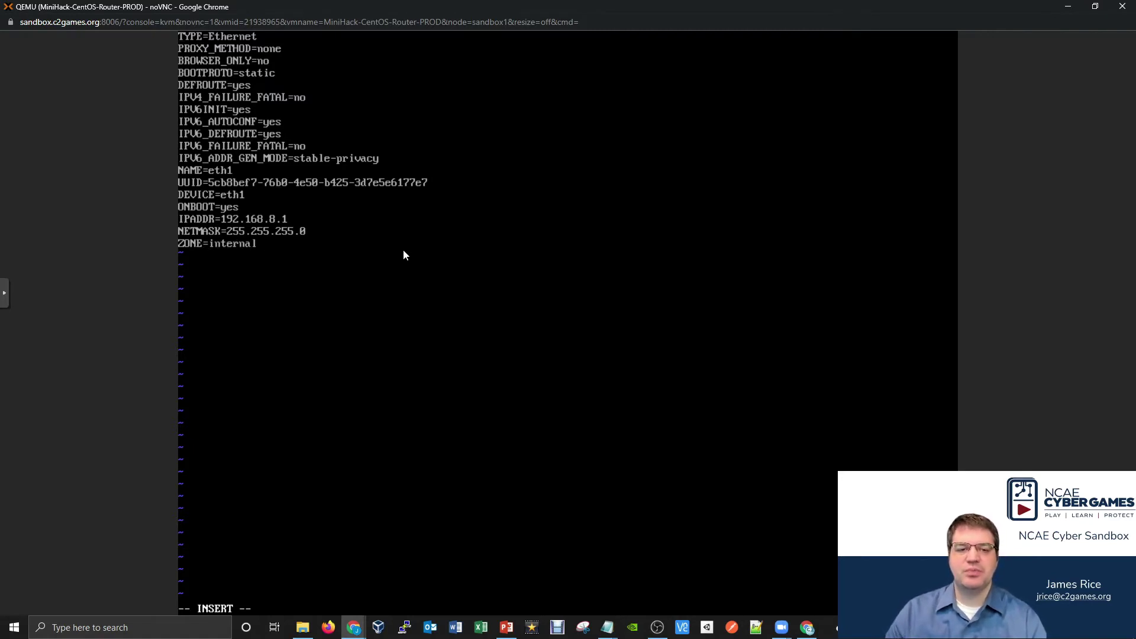
key(Escape)
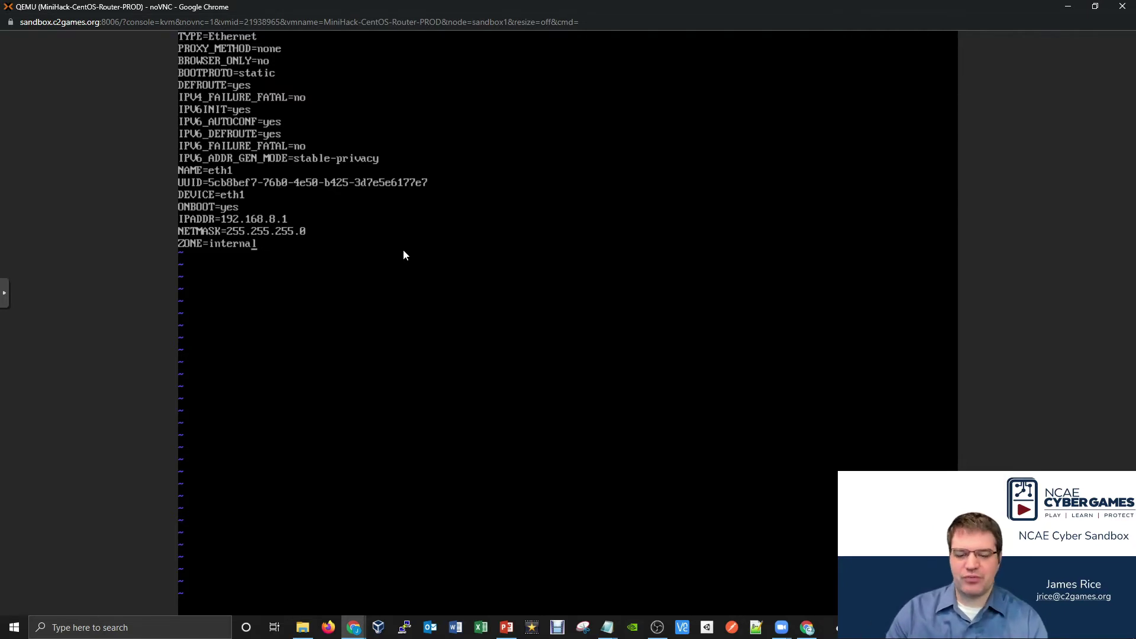
text(:wq)
key(Return)
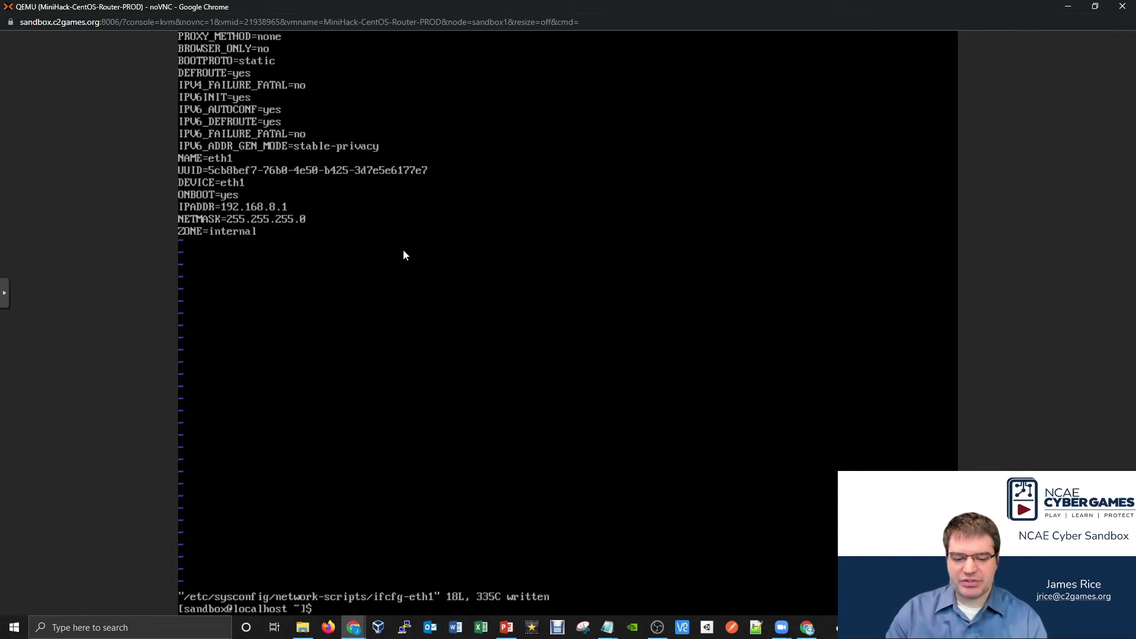
- Run sudo systemctl restart network, then ip a to confirm eth0 172.20.8.1/16 and eth1 192.168.8.1/24
text(sudo systemc)
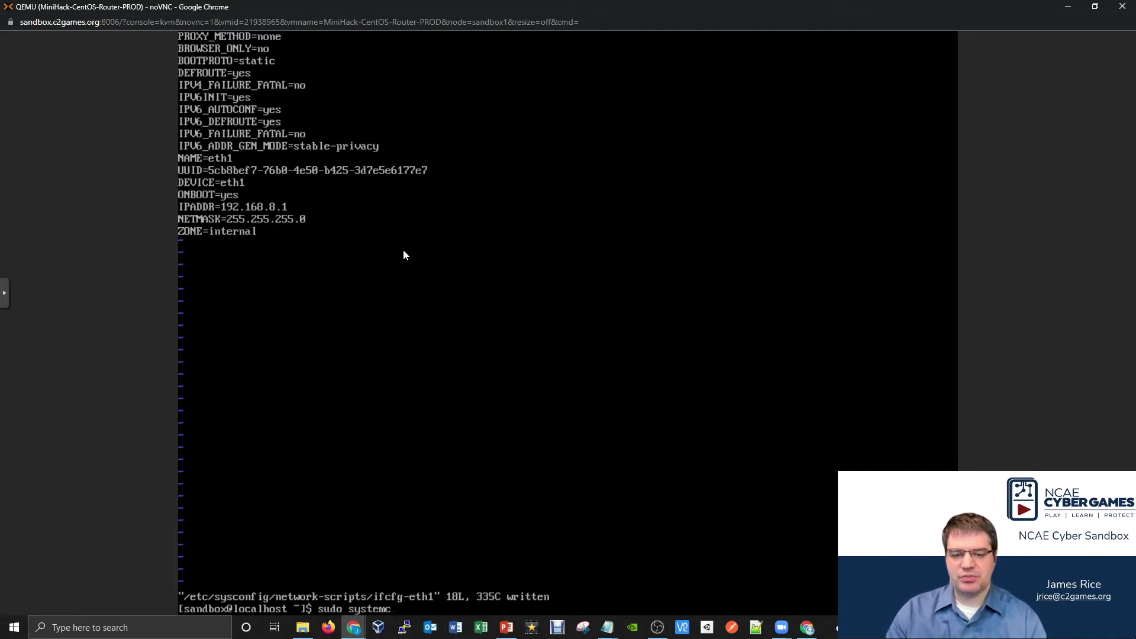
text(tl restart network)
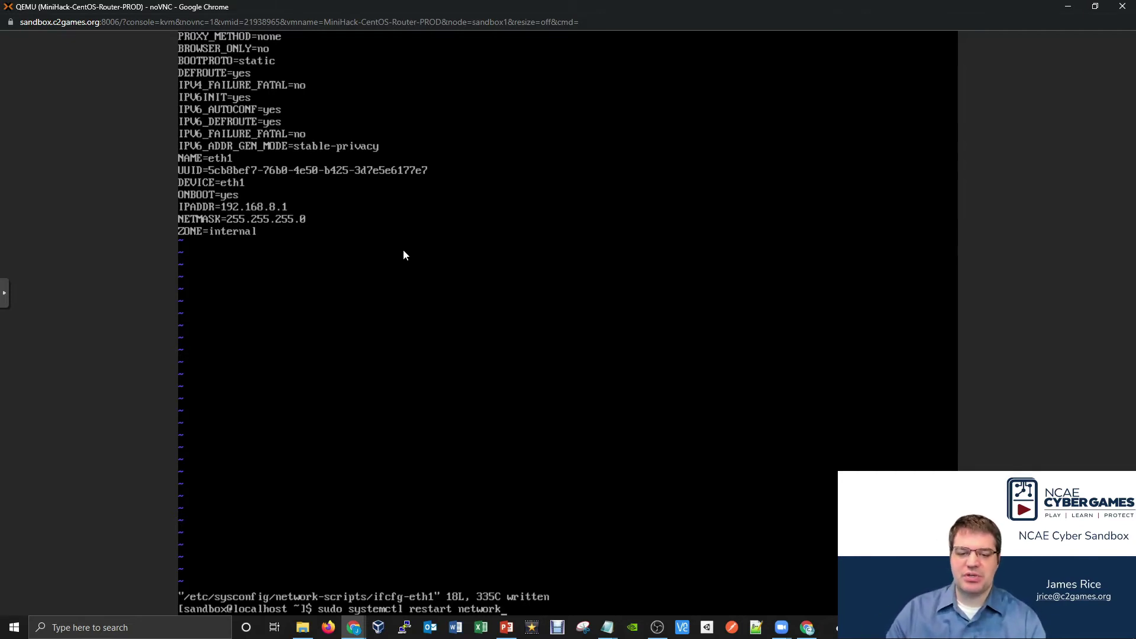
key(Return)
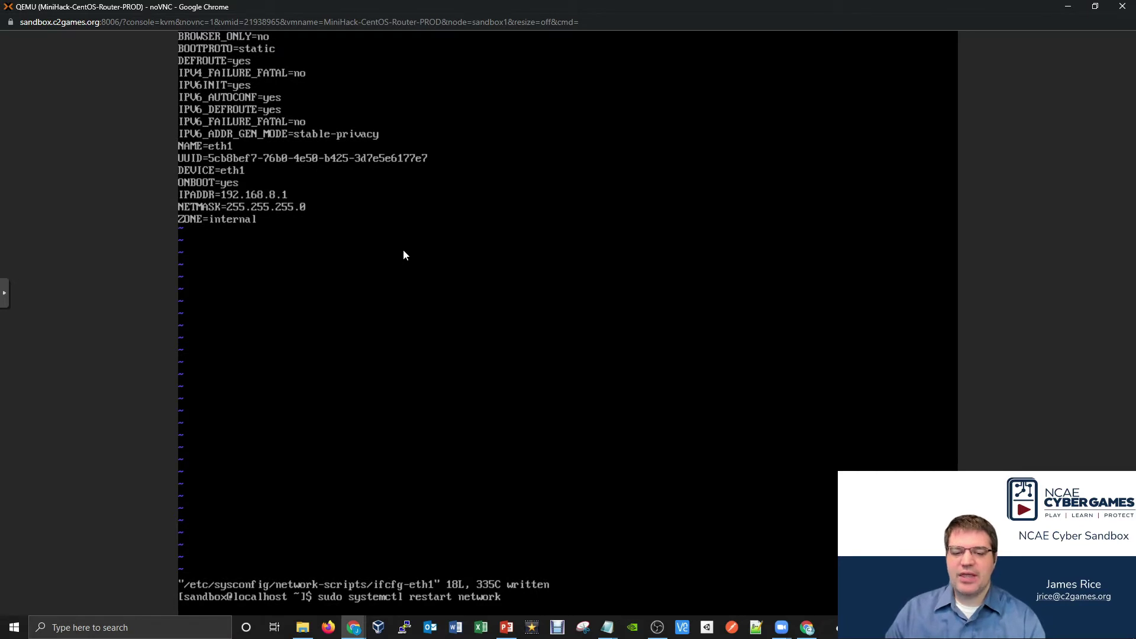
text(ip a)
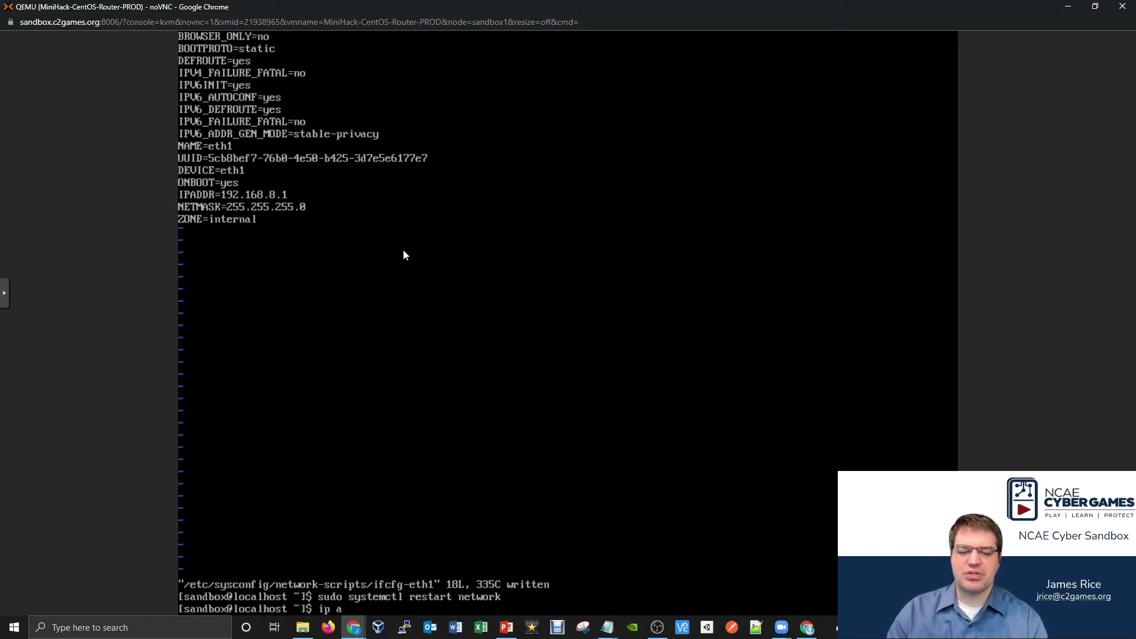
key(Return)
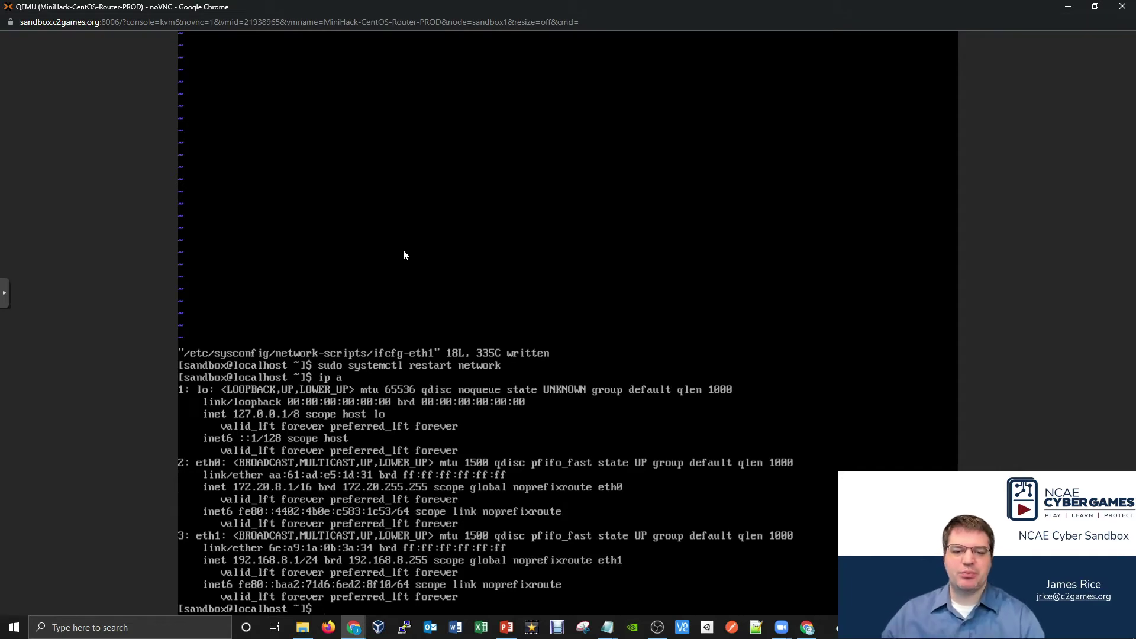
key(alt+Tab)
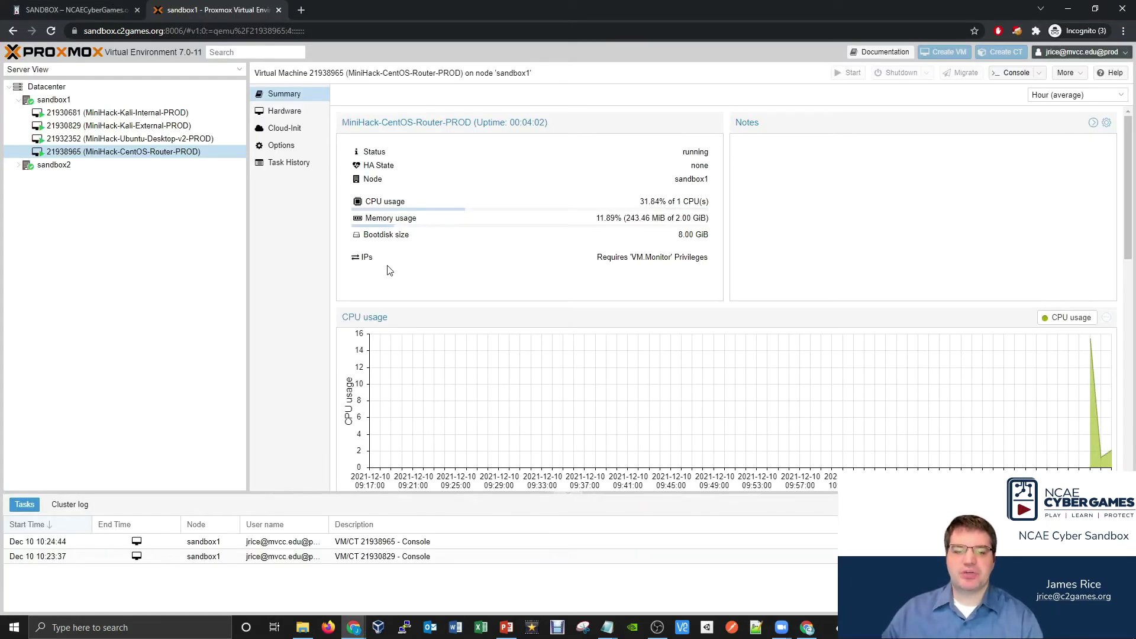
- In the external Kali console, check the Scoreboard to confirm the router is online
mouse_move(350, 628)
click(378, 571)
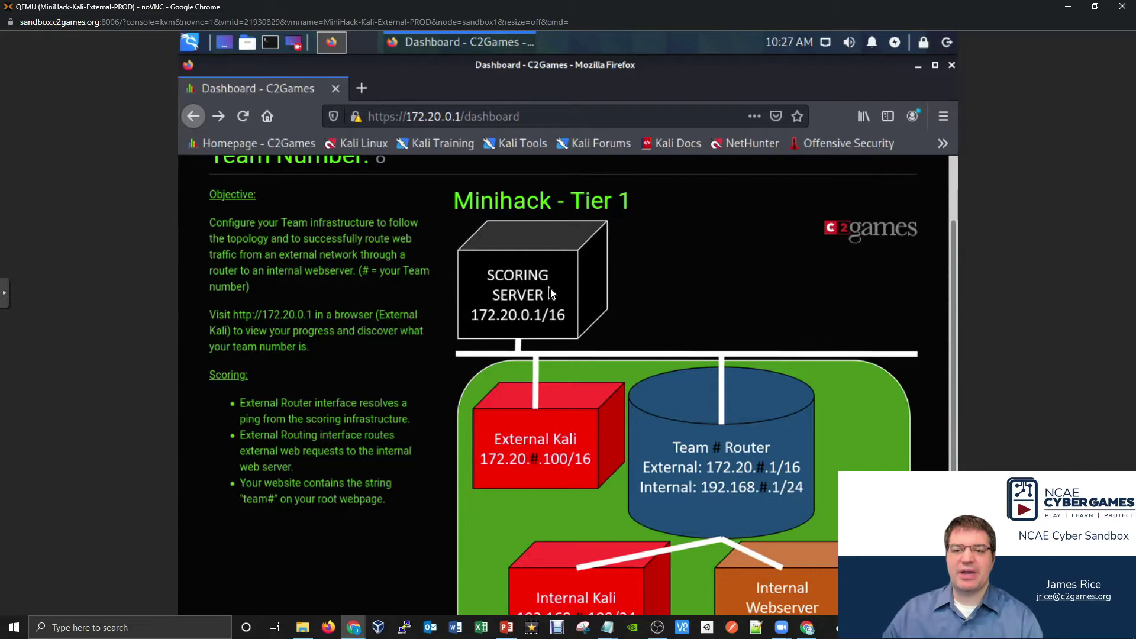
scroll(560, 284, up, 3)
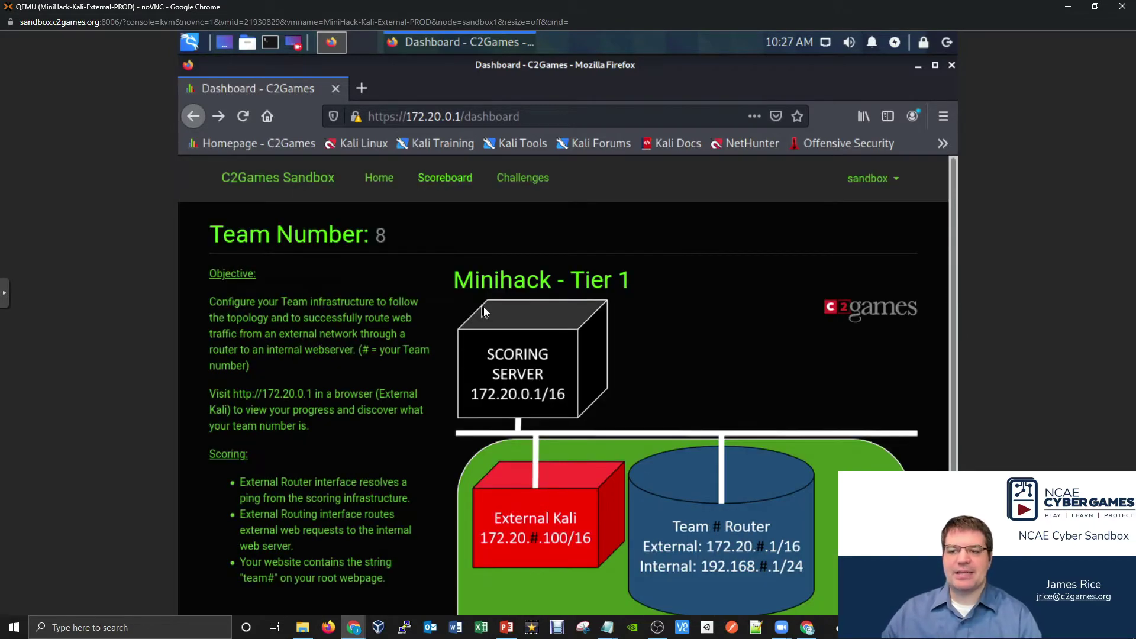
click(445, 180)
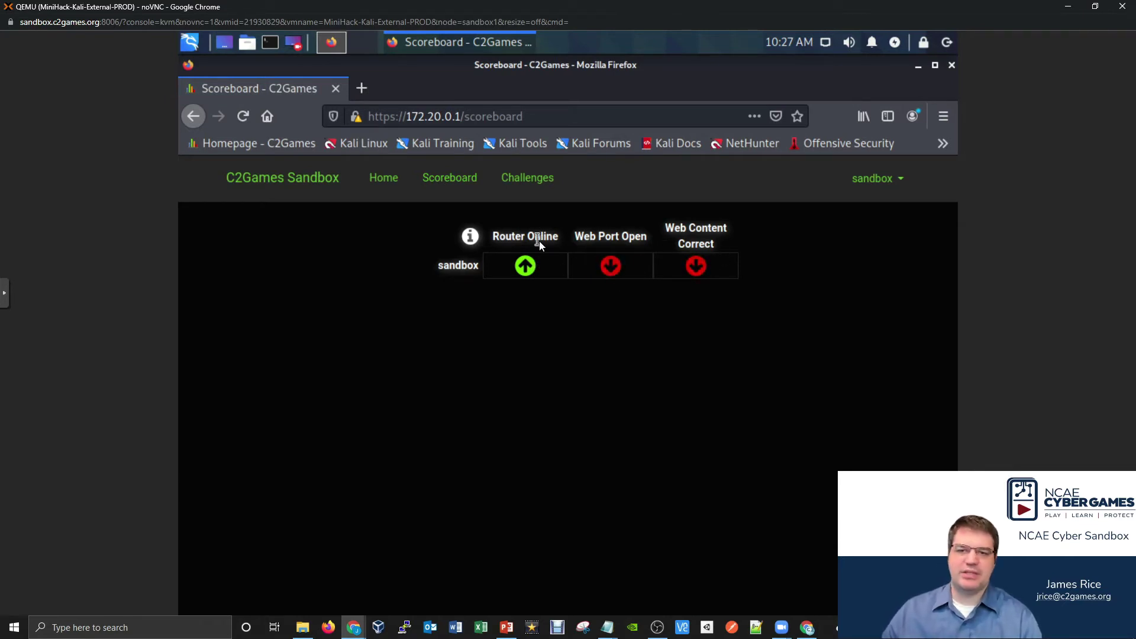
- Return to the team dashboard and scroll to the Internal Kali and Webserver part of the diagram
click(187, 123)
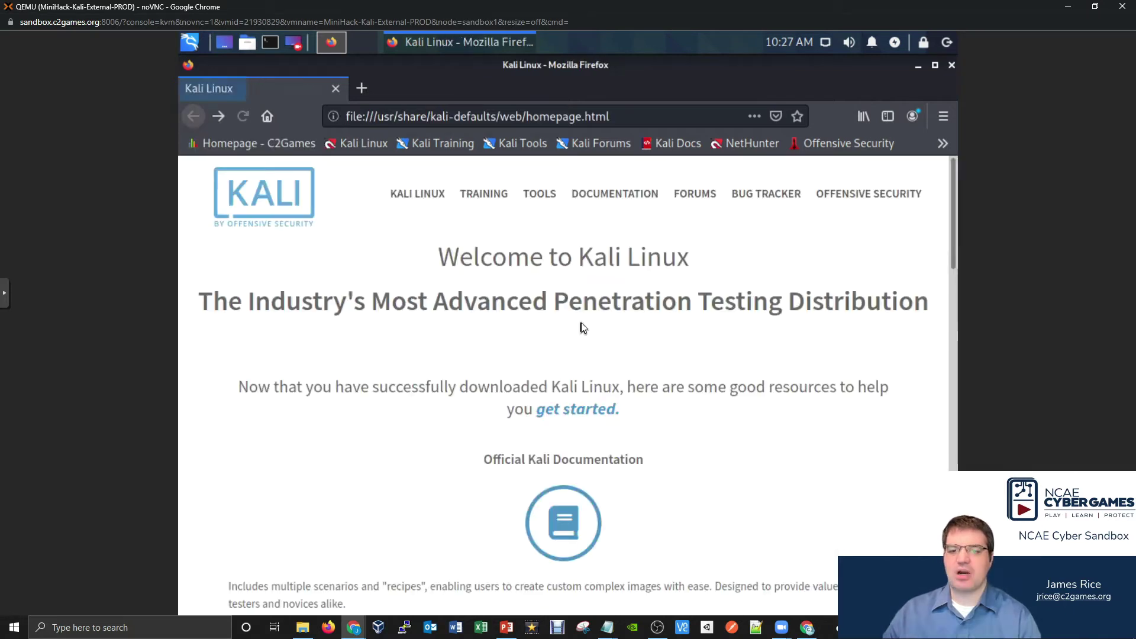
click(210, 119)
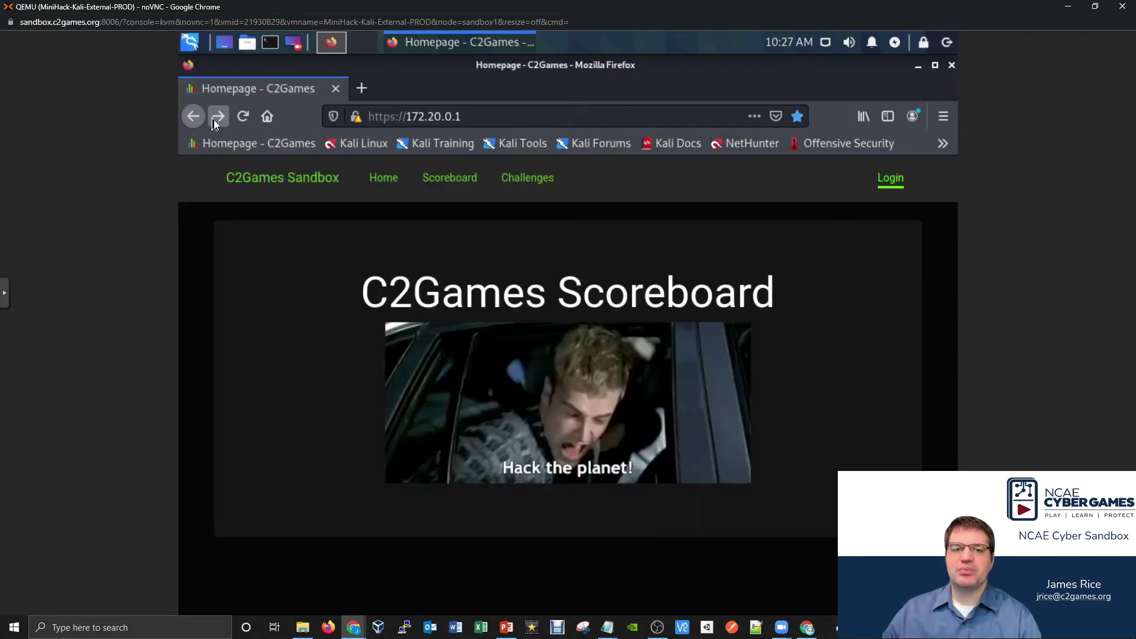
click(218, 119)
click(218, 119)
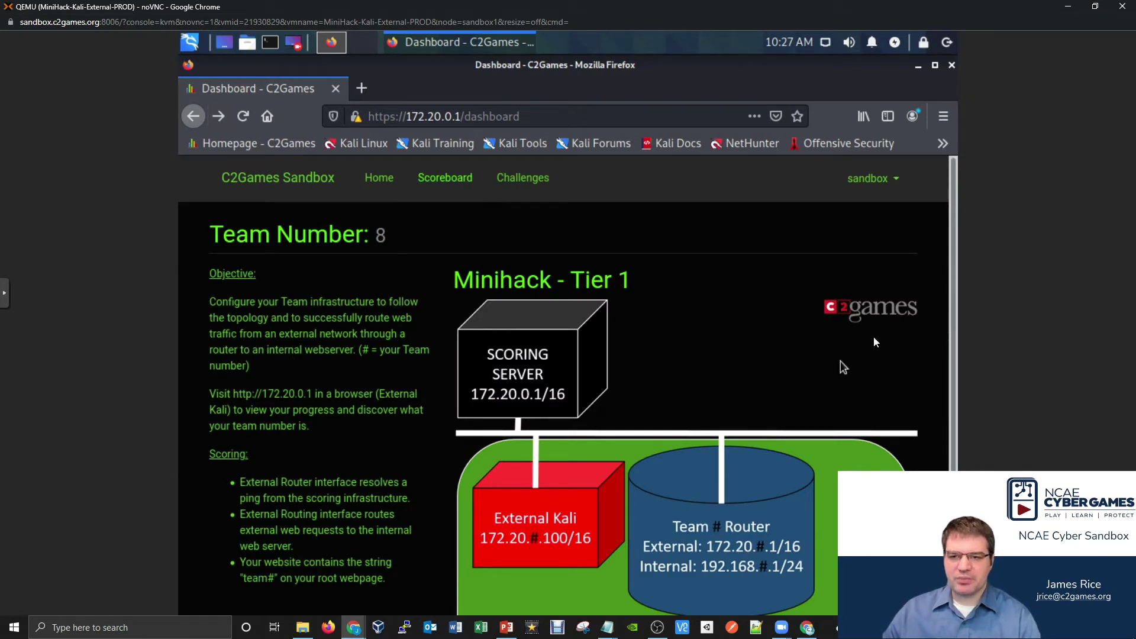
drag(952, 289, 949, 420)
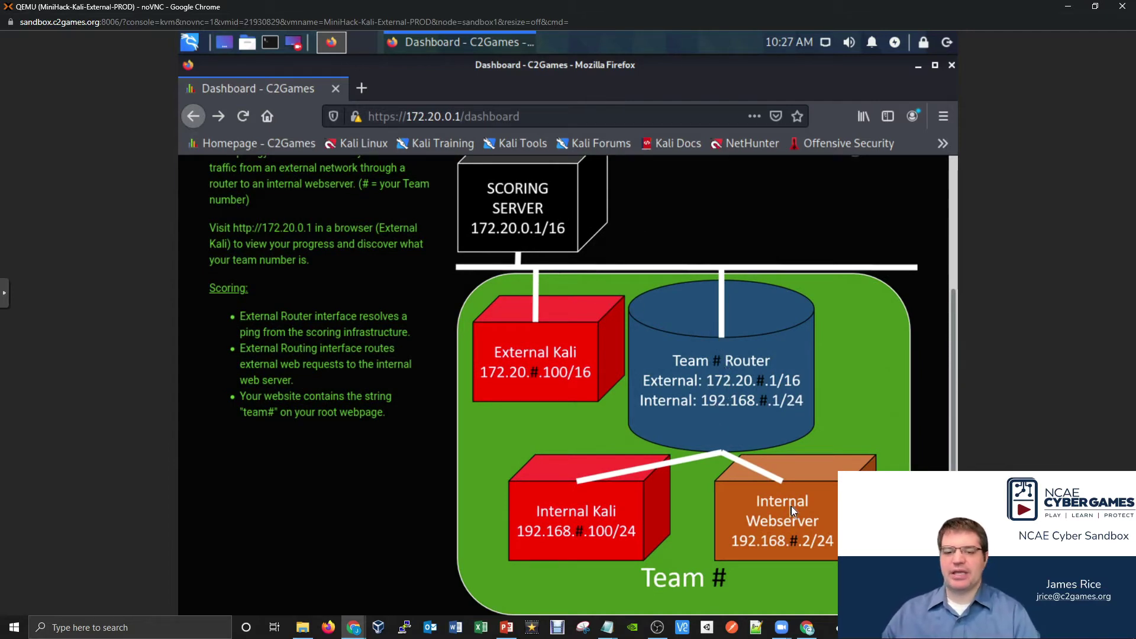
- Run sudo firewall-cmd --list-all --zone=external on the router, correcting the zone typo
mouse_move(354, 626)
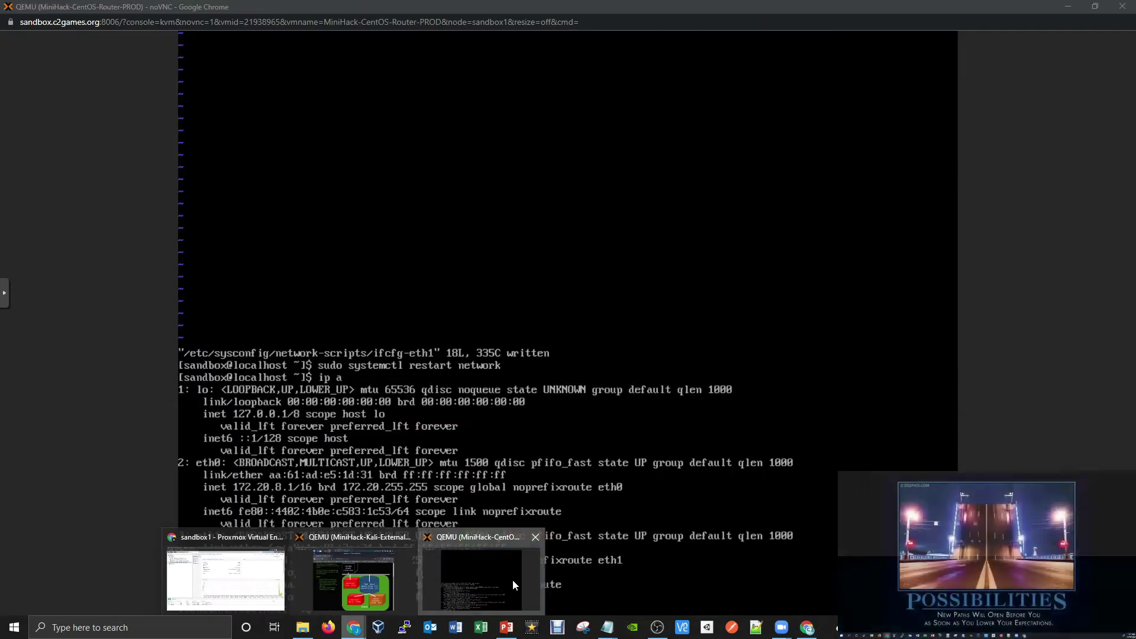
click(513, 580)
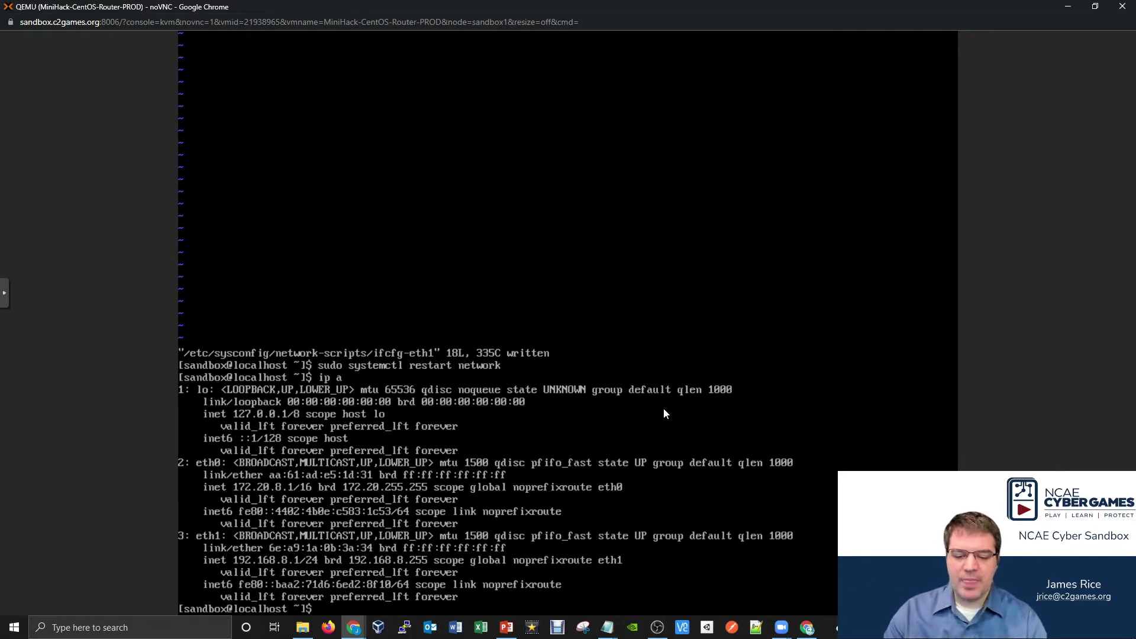
text(sudo)
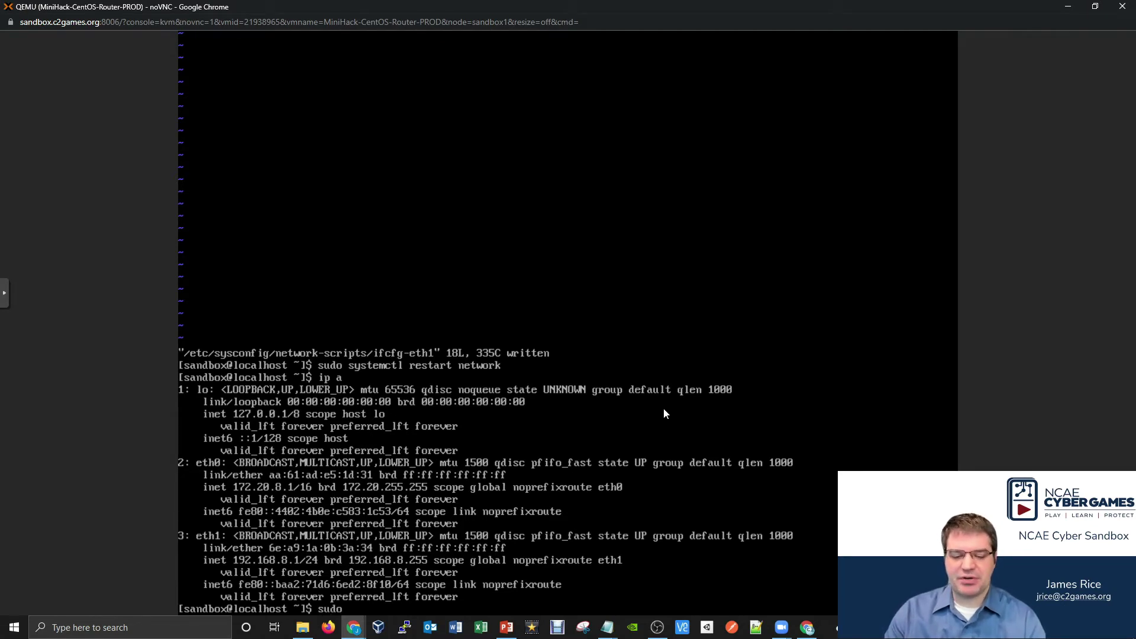
text( firewall-cmd )
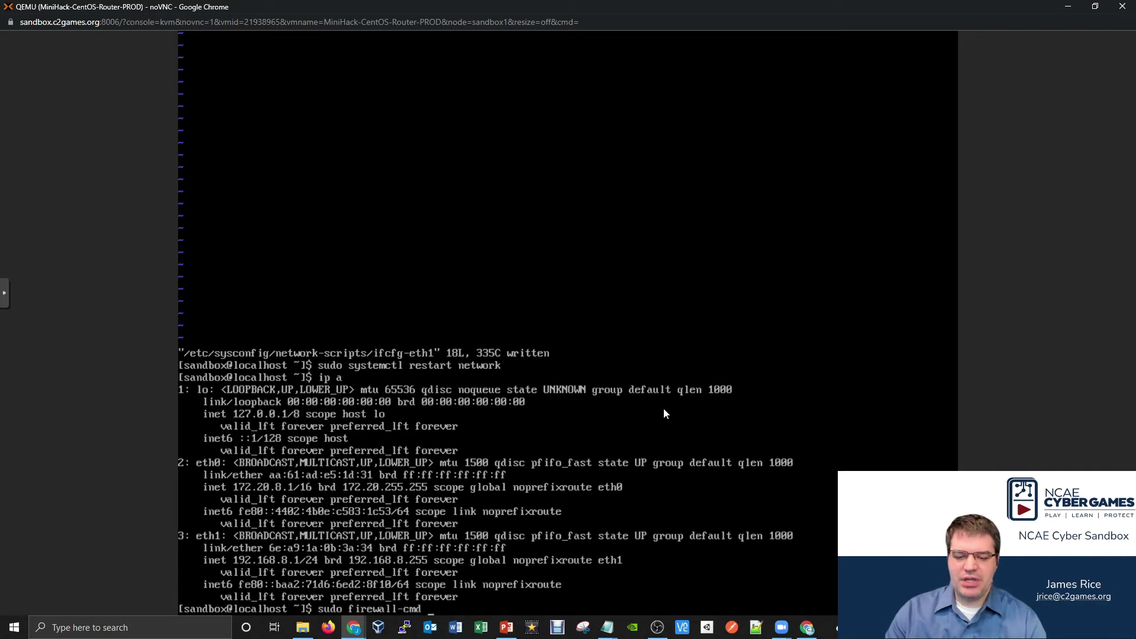
text(list)
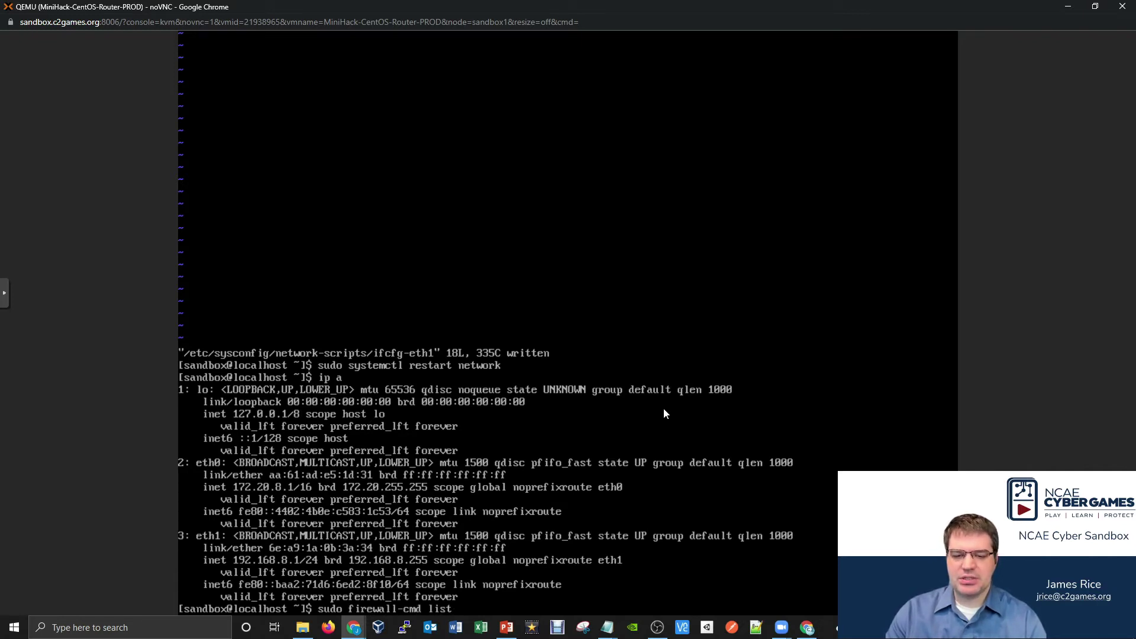
key(BackSpace)
key(BackSpace)
key(BackSpace)
key(BackSpace)
text(--list-all)
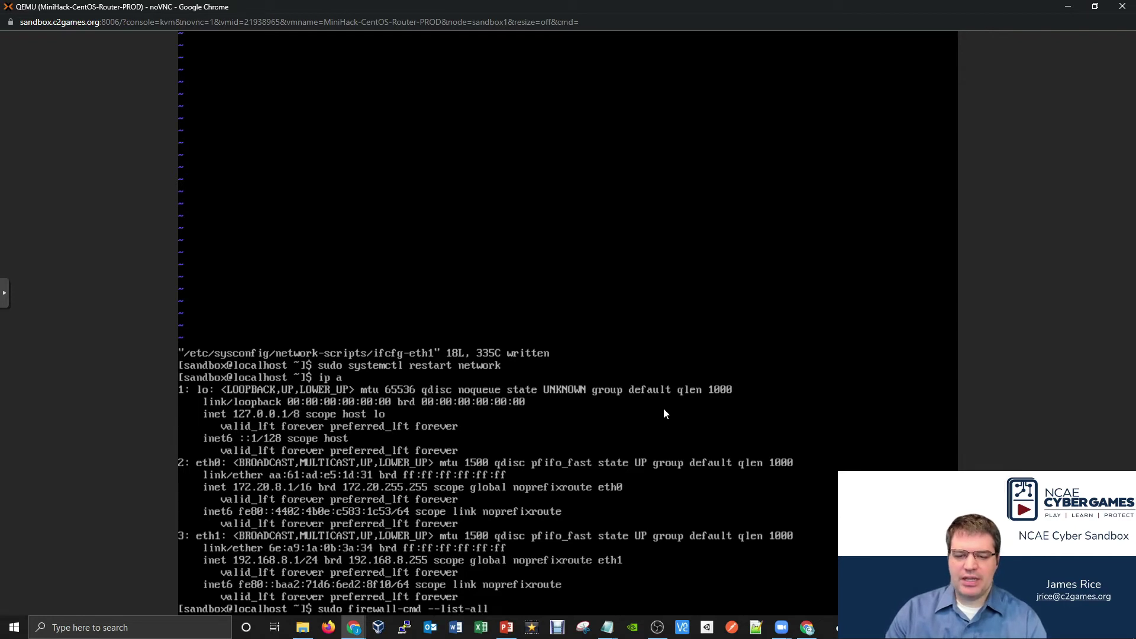
text( --zoe)
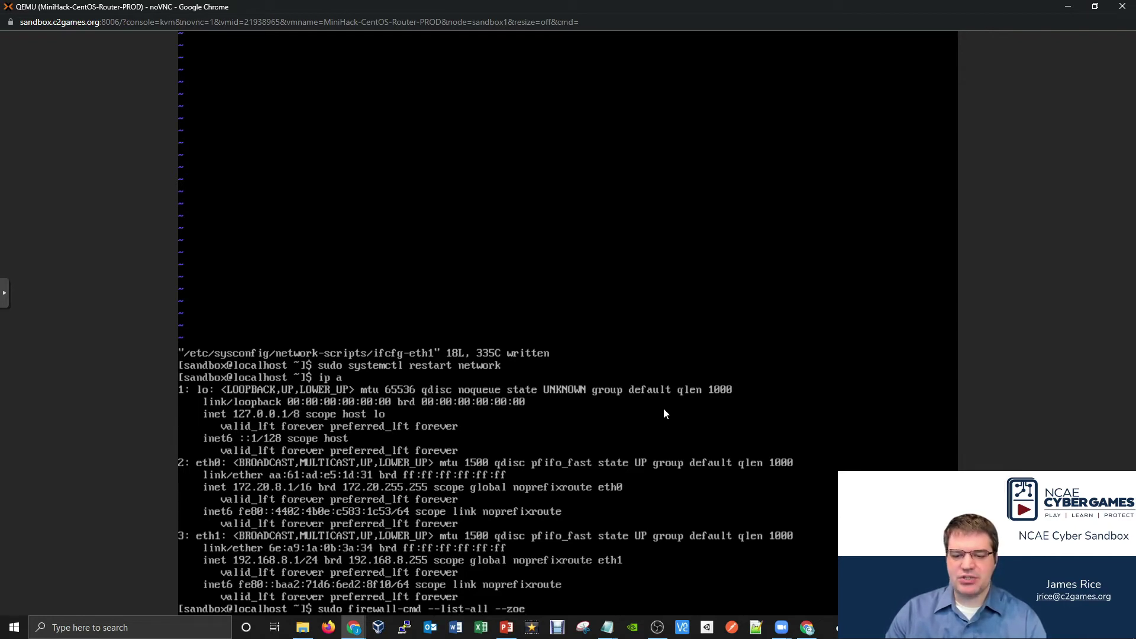
key(BackSpace)
text(ne=external)
key(Return)
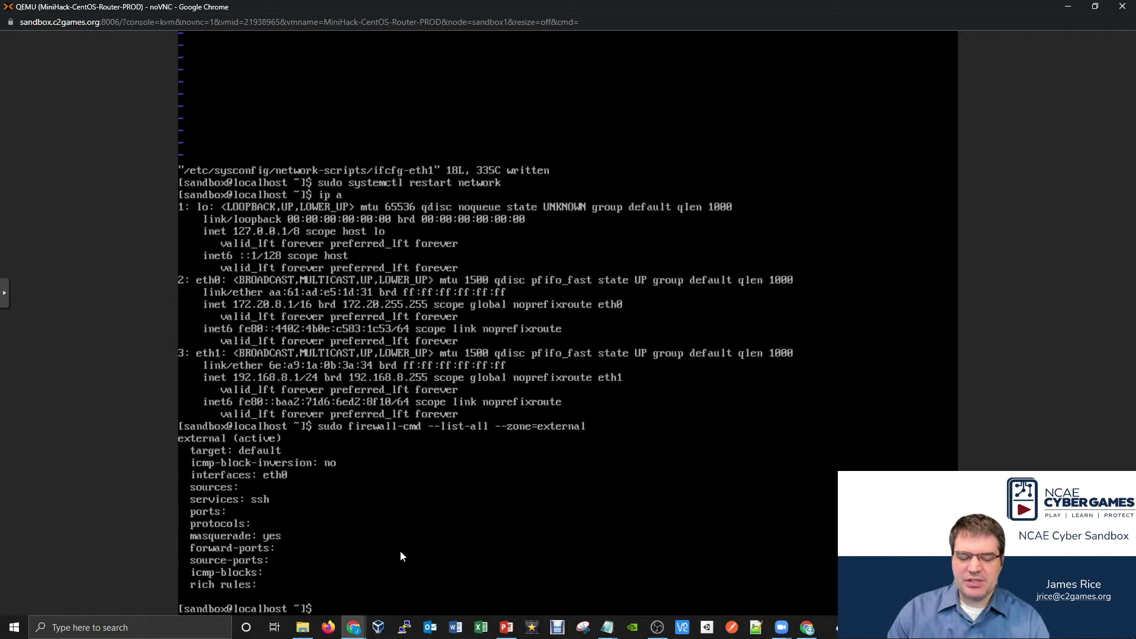
- Run firewall-cmd --zone=external --permanent --add-forward-port=port=80:proto=tcp:toport=80:toaddr=192.168.8.2
text(sudo fire)
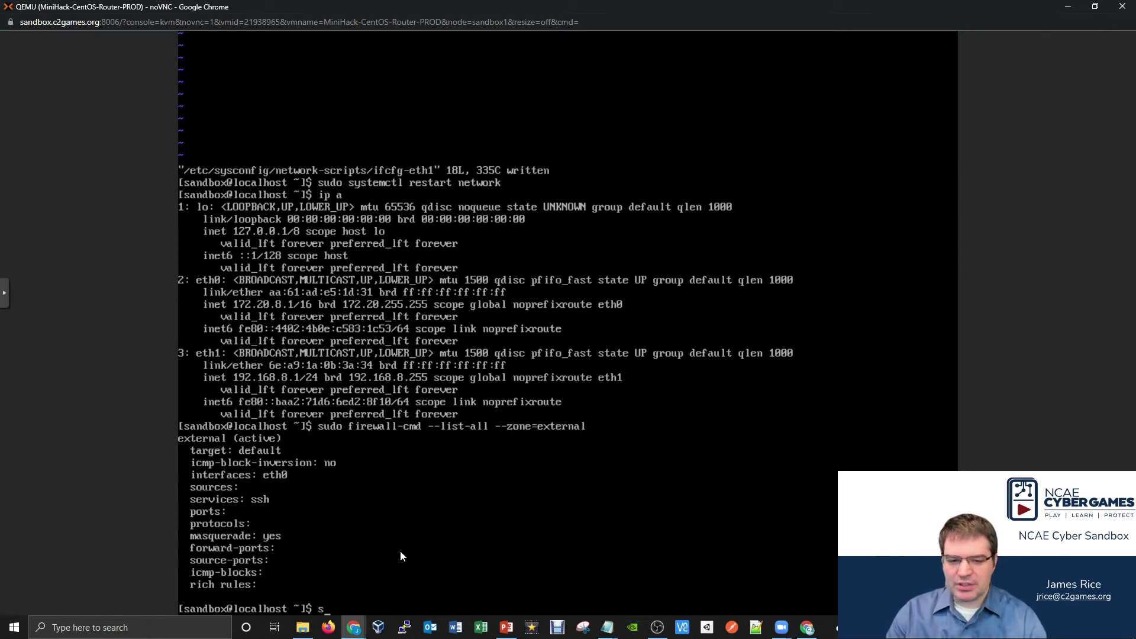
text(wall-cmd --)
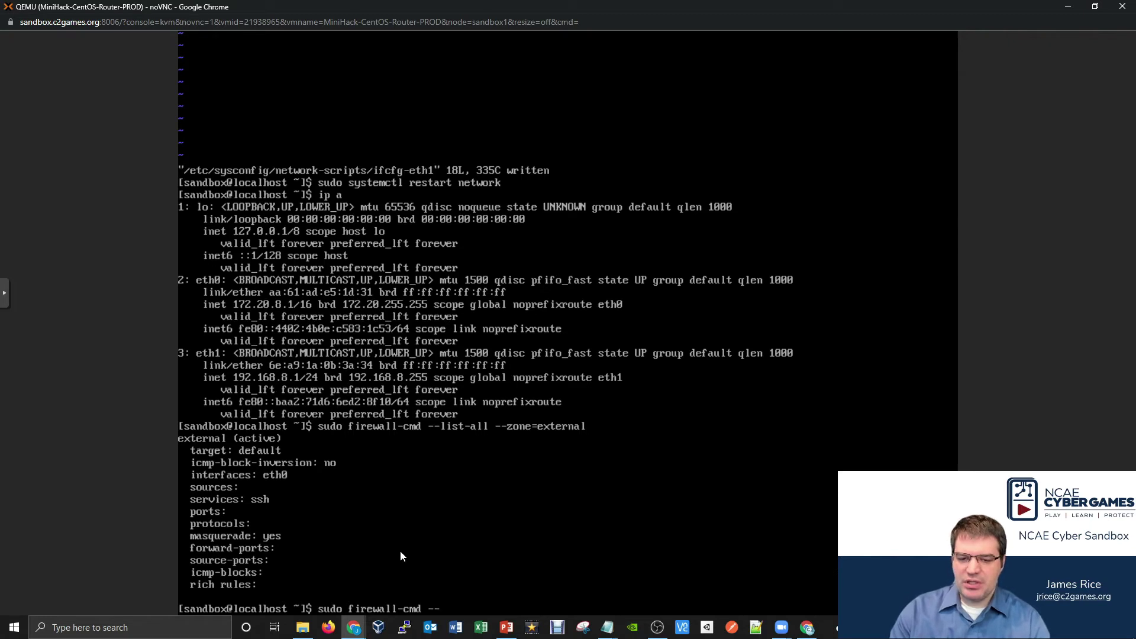
text(zone=e)
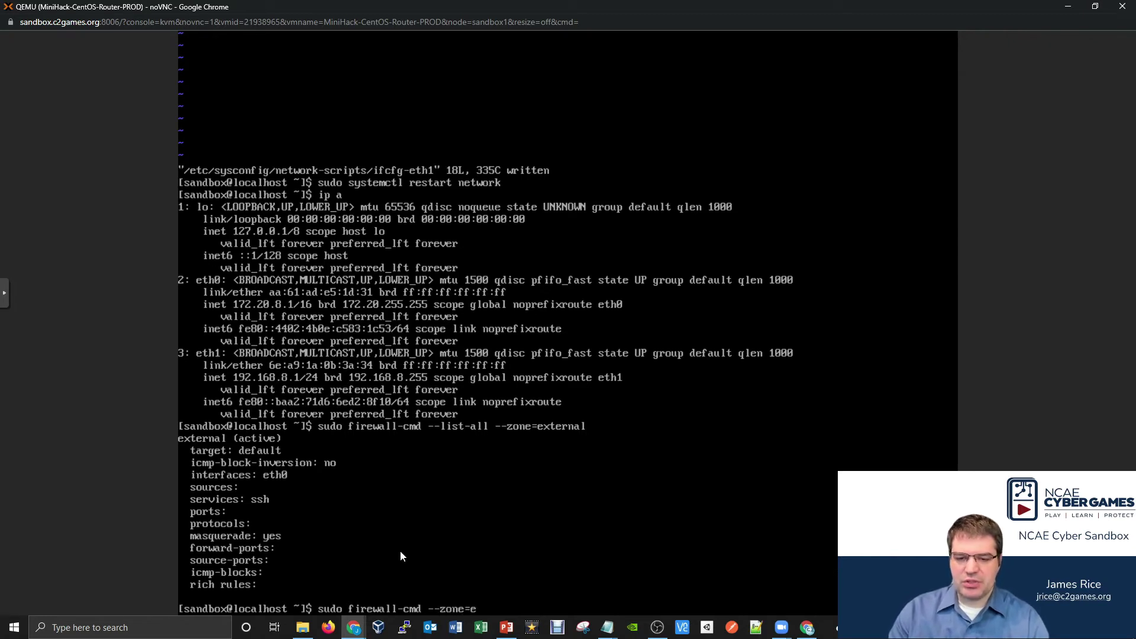
text(xternal )
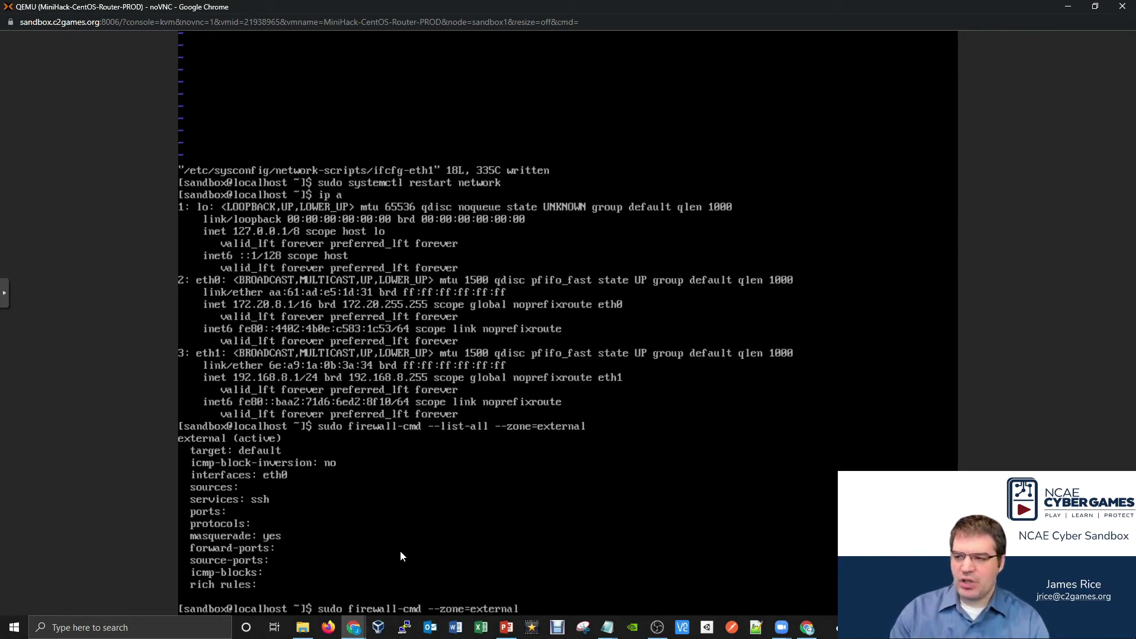
text(--perman)
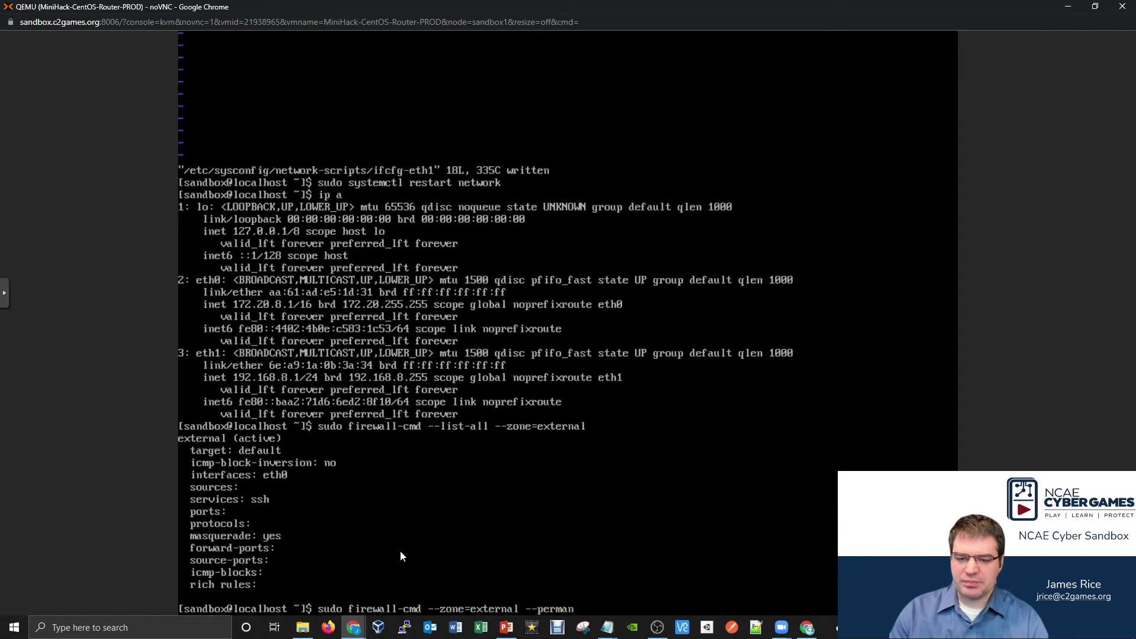
text(ent --a)
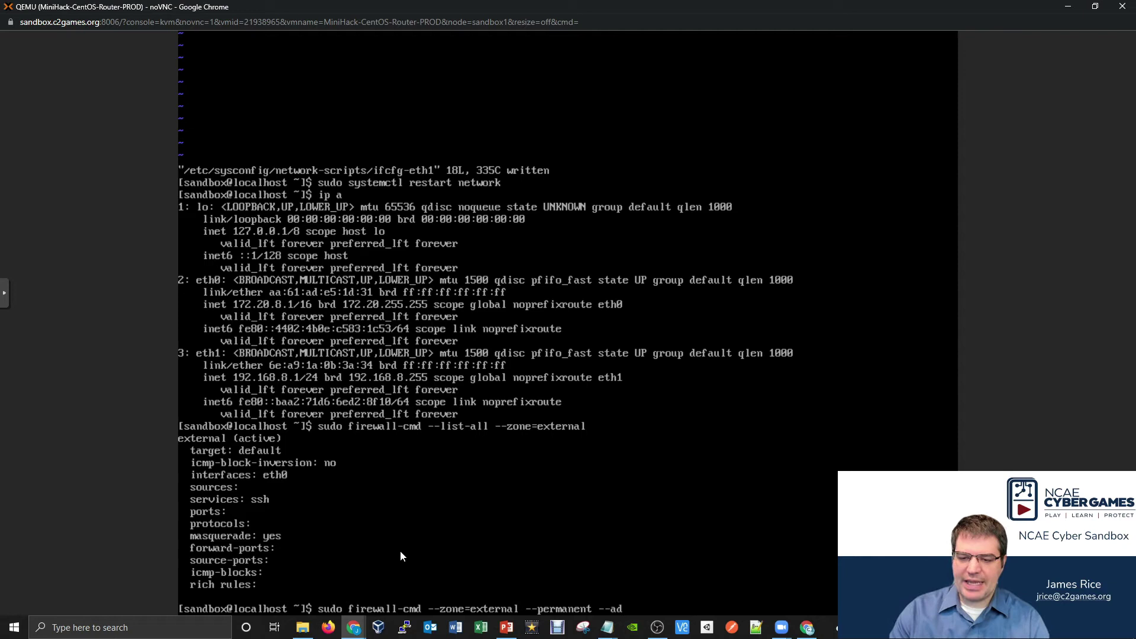
text(d-for)
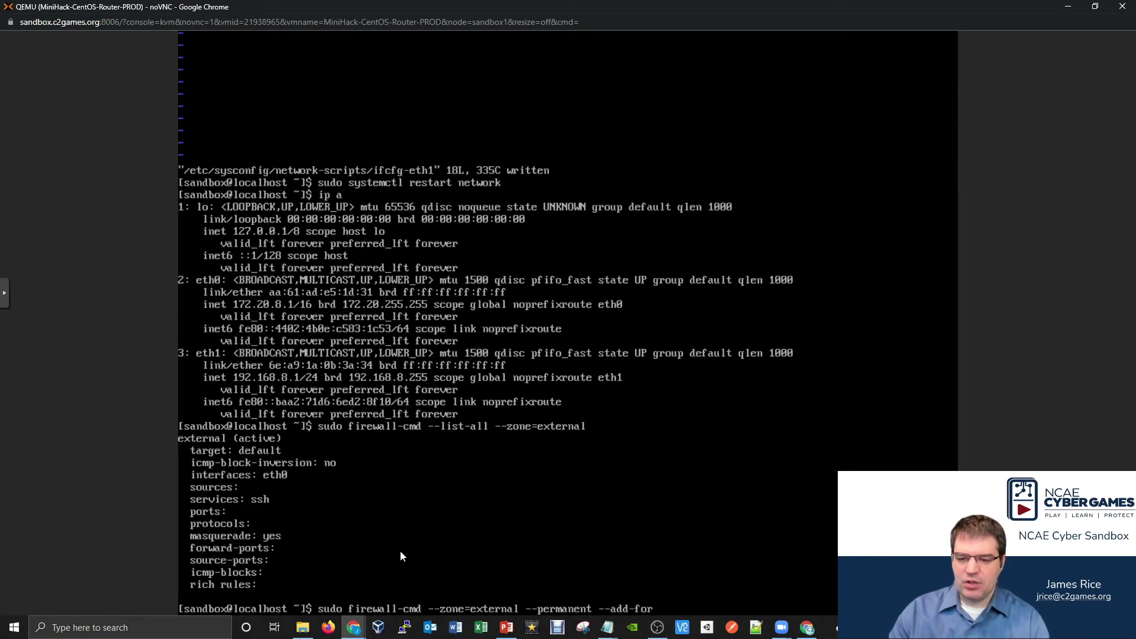
text(ward-p)
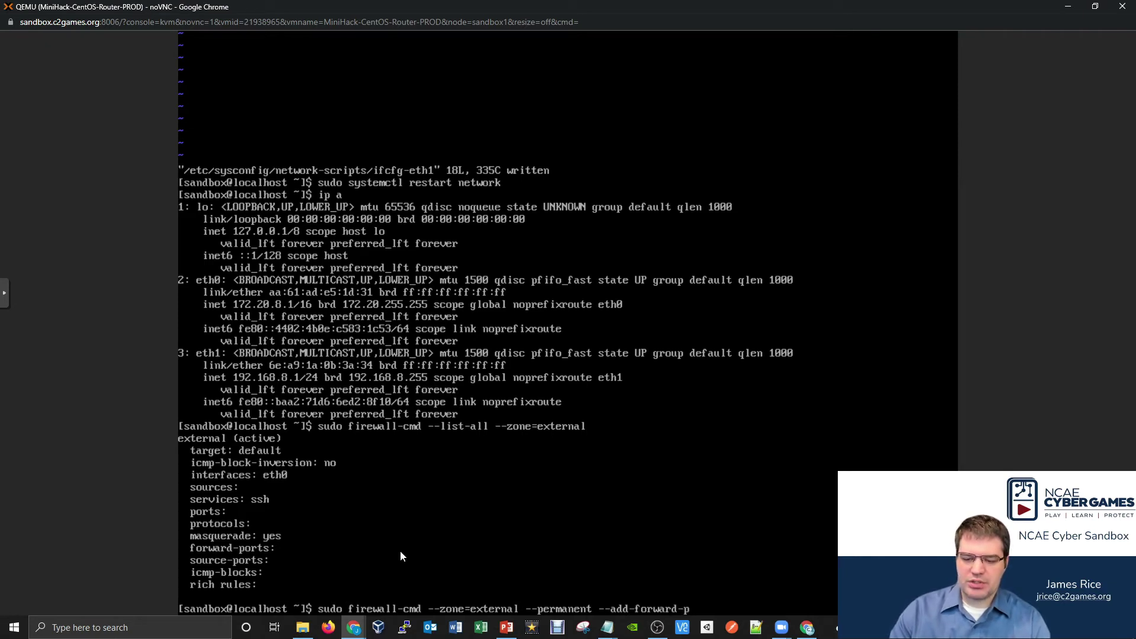
text(ort=)
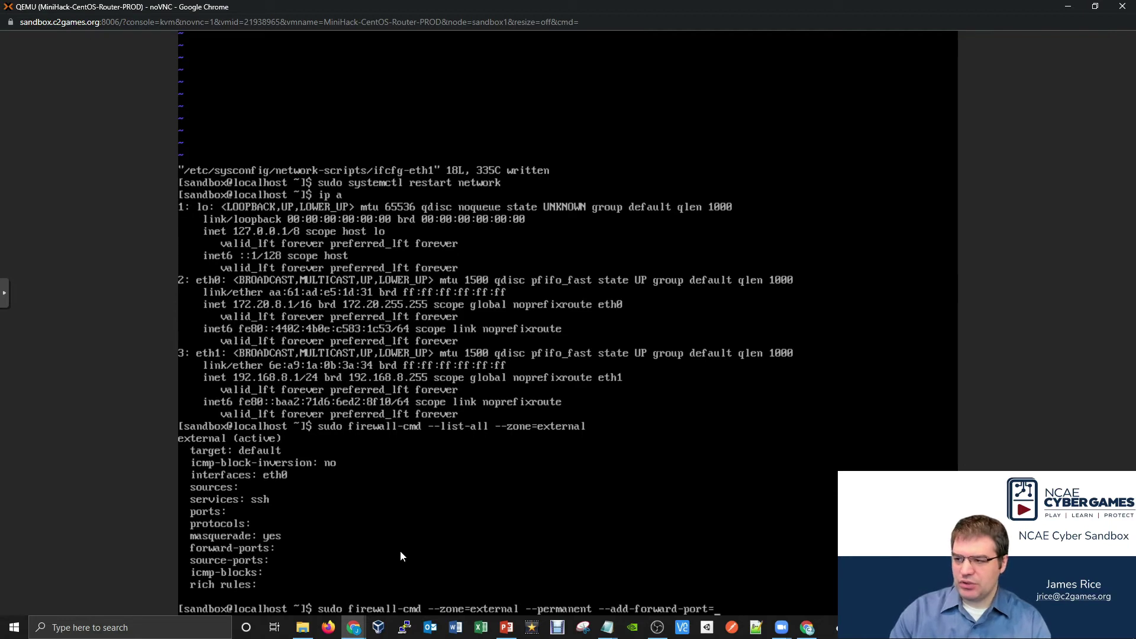
text(port)
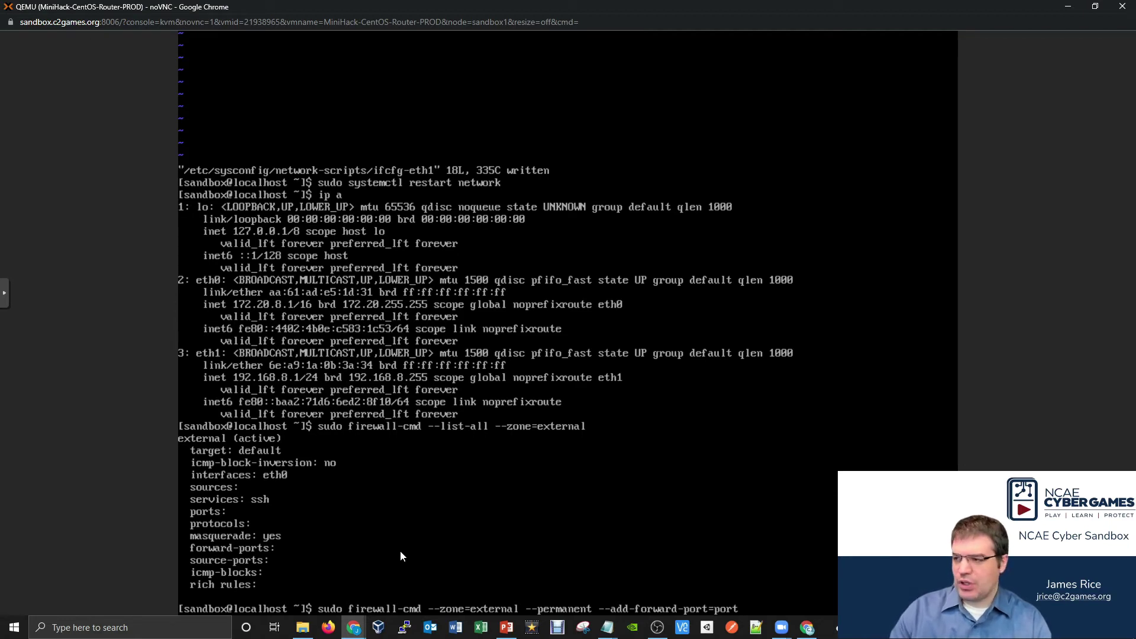
text(=80)
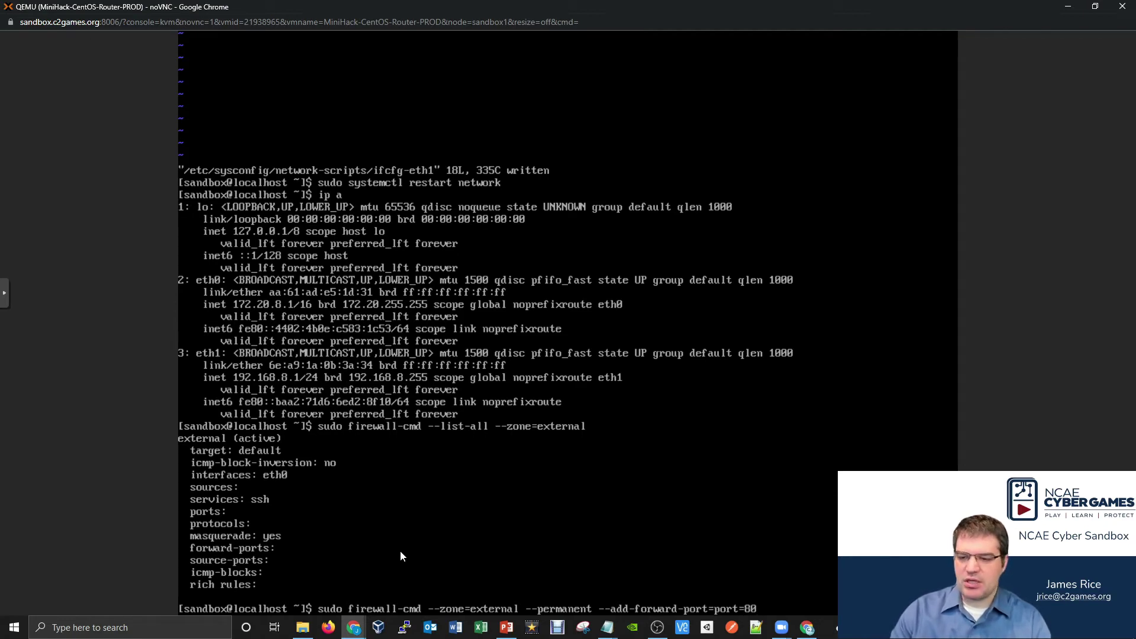
text(:proto)
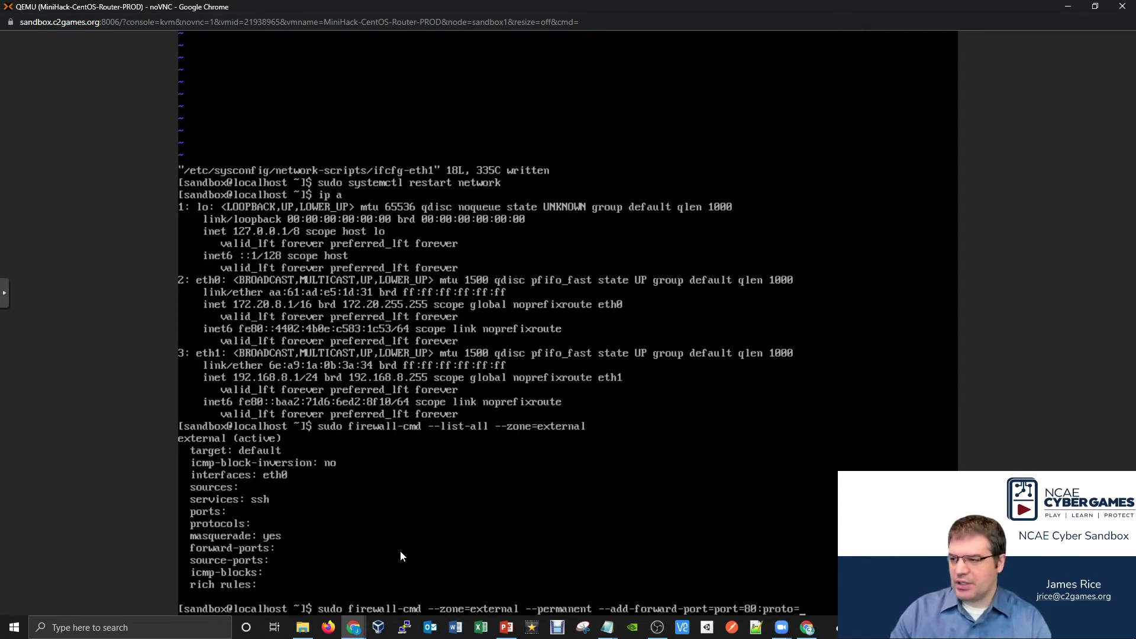
text(=tcp)
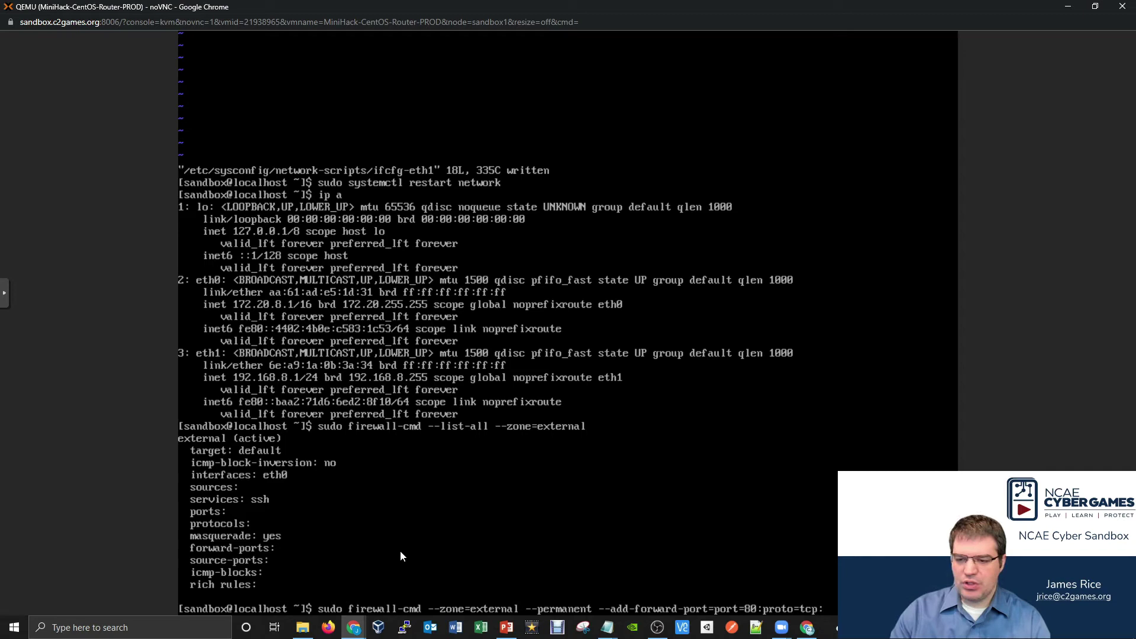
text(:to)
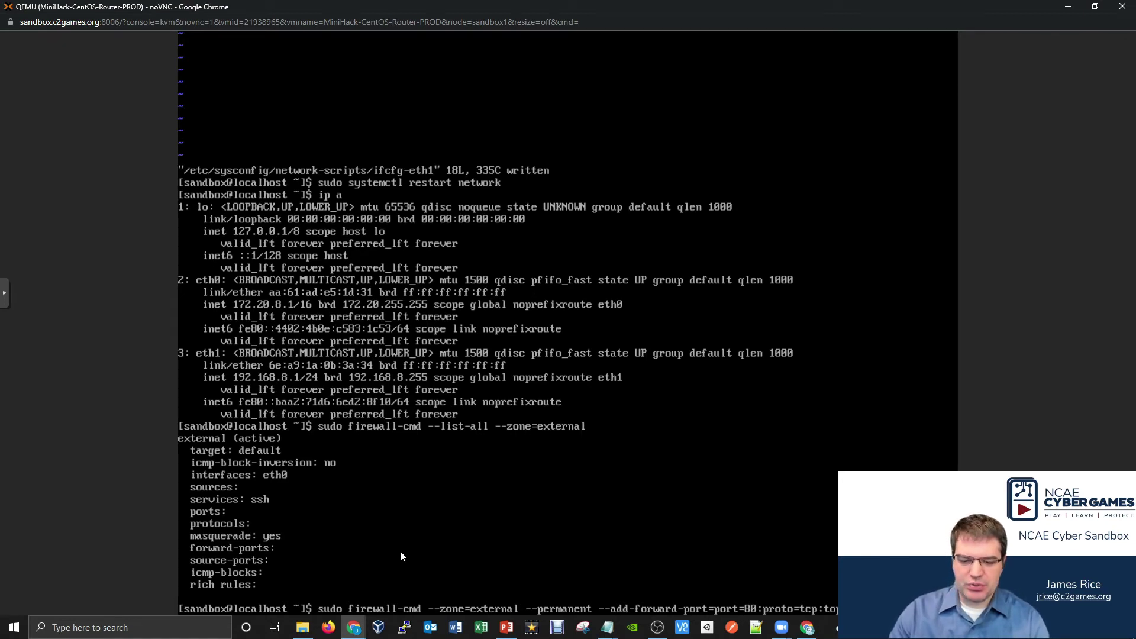
text(68.)
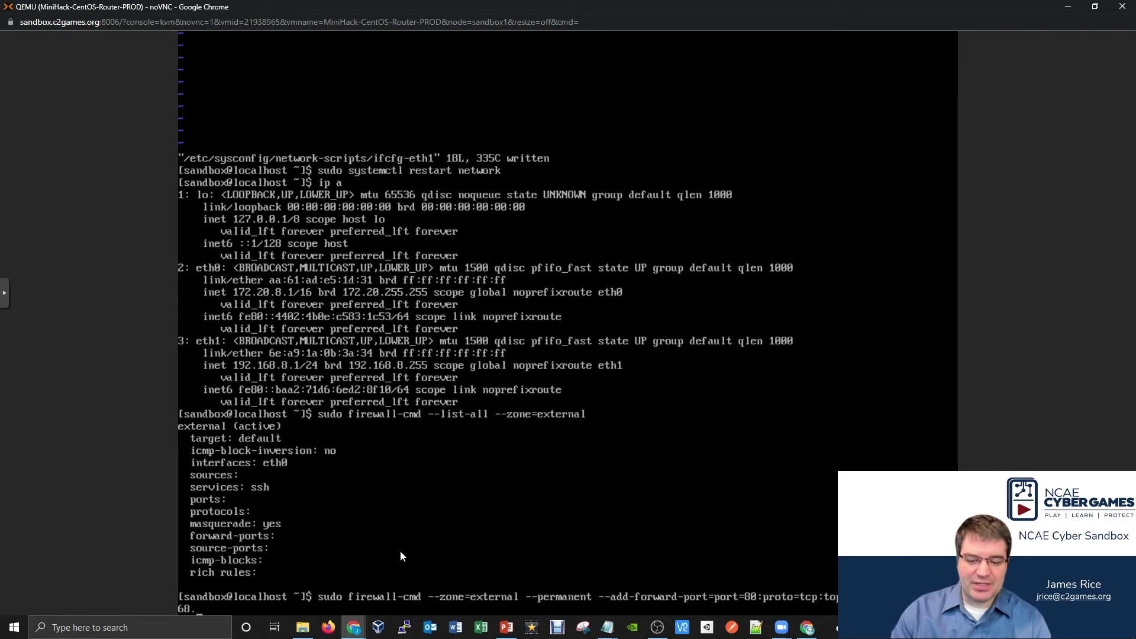
text(8.2)
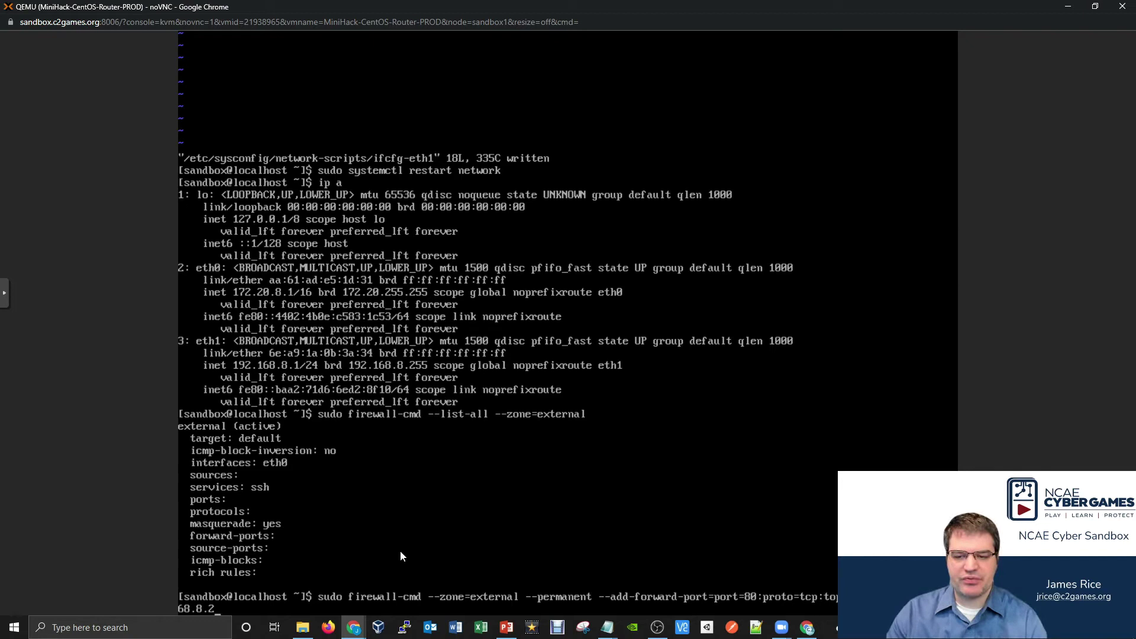
key(Return)
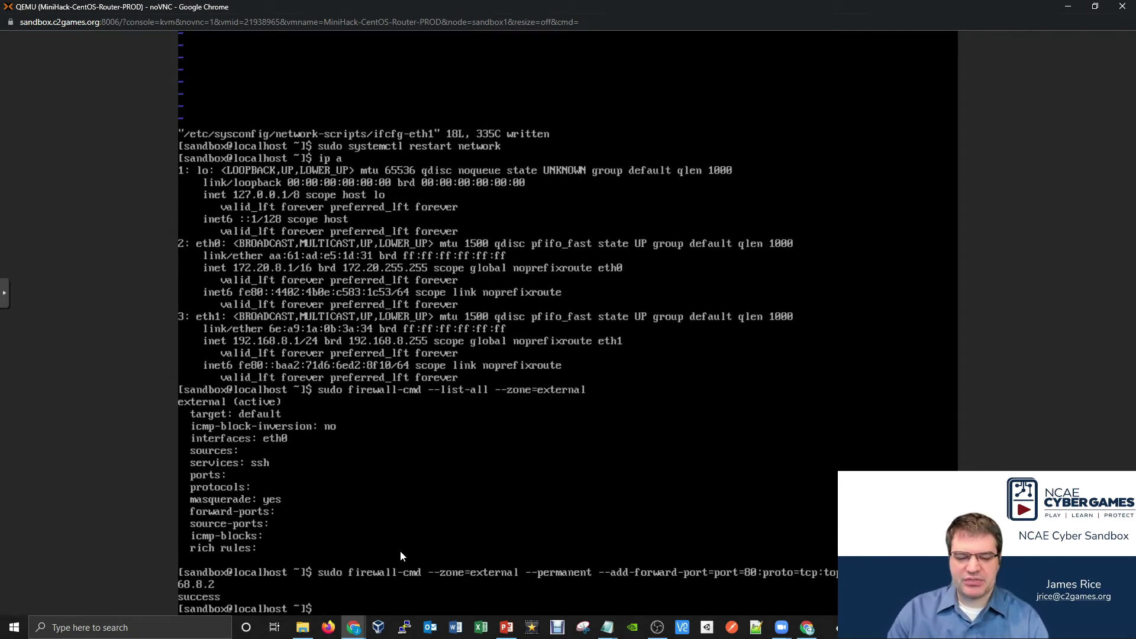
- Reload the router firewall with sudo firewall-cmd --reload and recall the external zone listing command
text(sud)
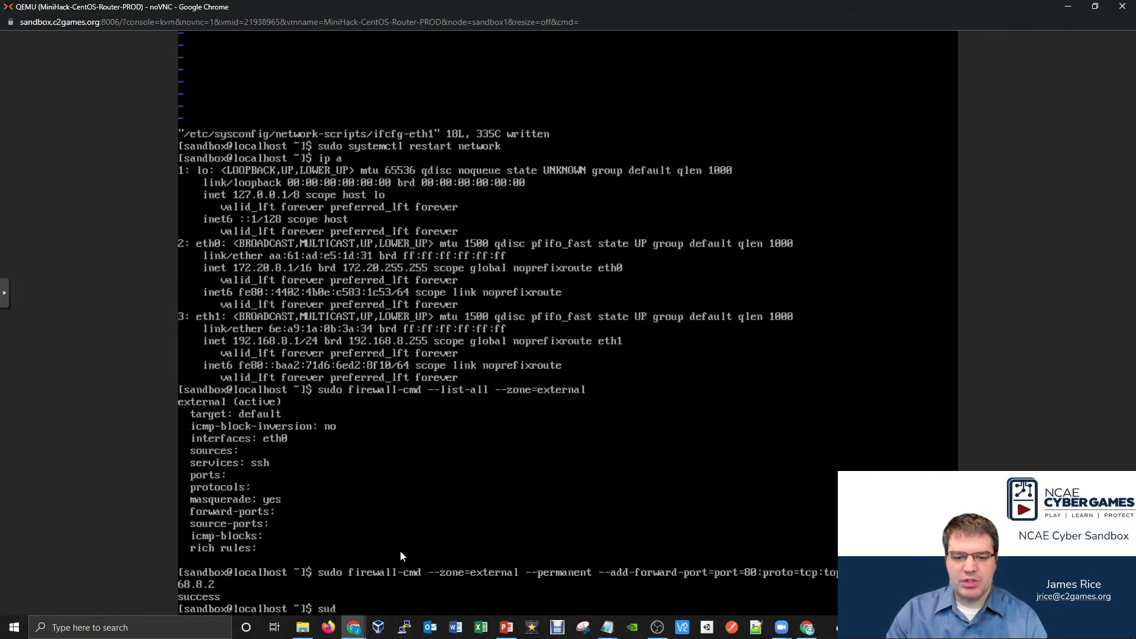
text(o firew)
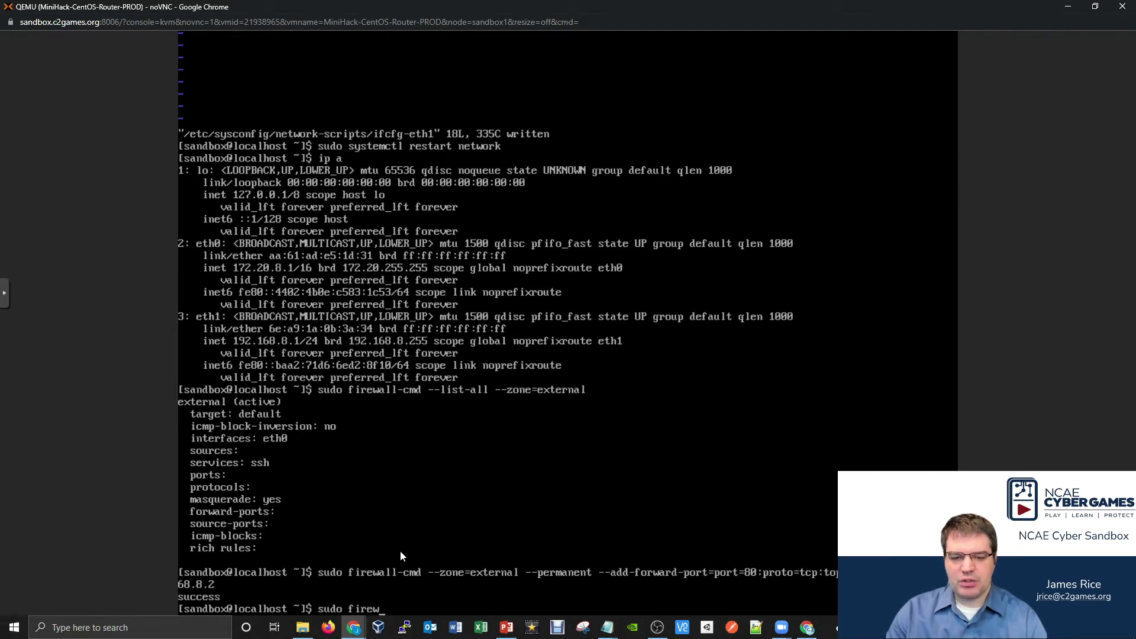
text(all-cmd --)
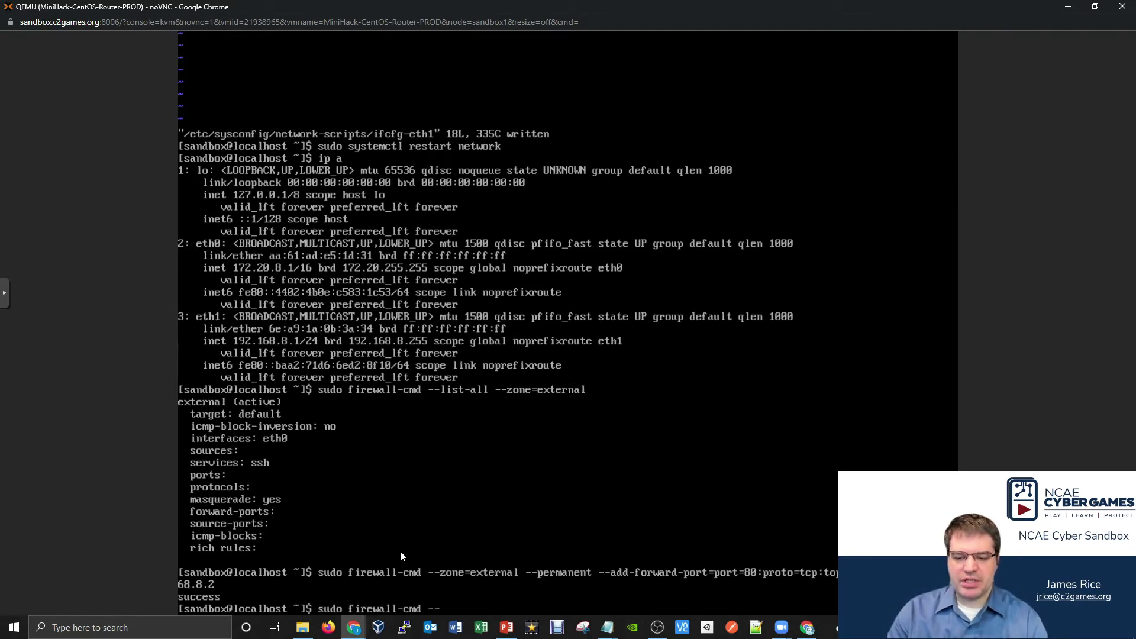
text(reload)
key(Return)
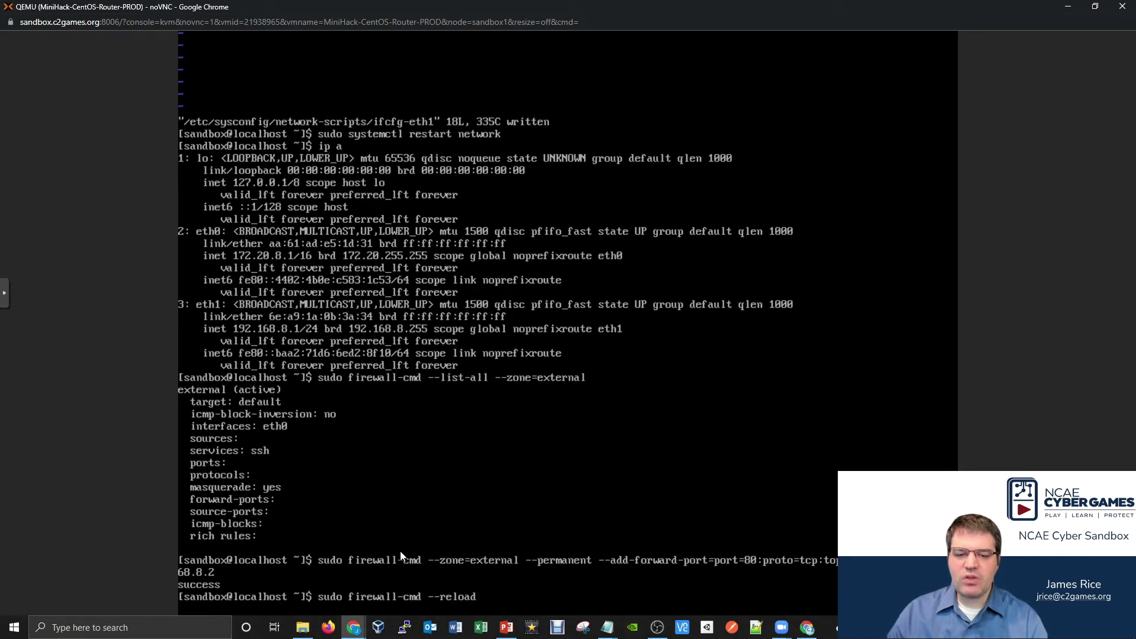
key(Up)
key(Up)
key(Up)
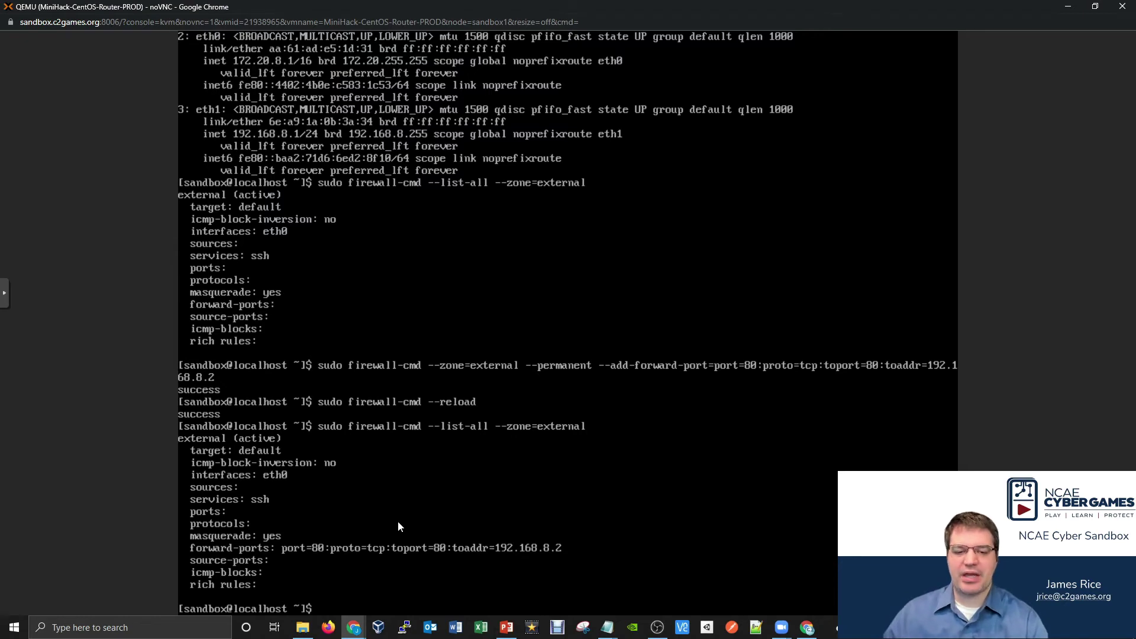
- Open the Ubuntu-Desktop VM console maximized, with Scaling Mode set to Local Scaling
mouse_move(362, 627)
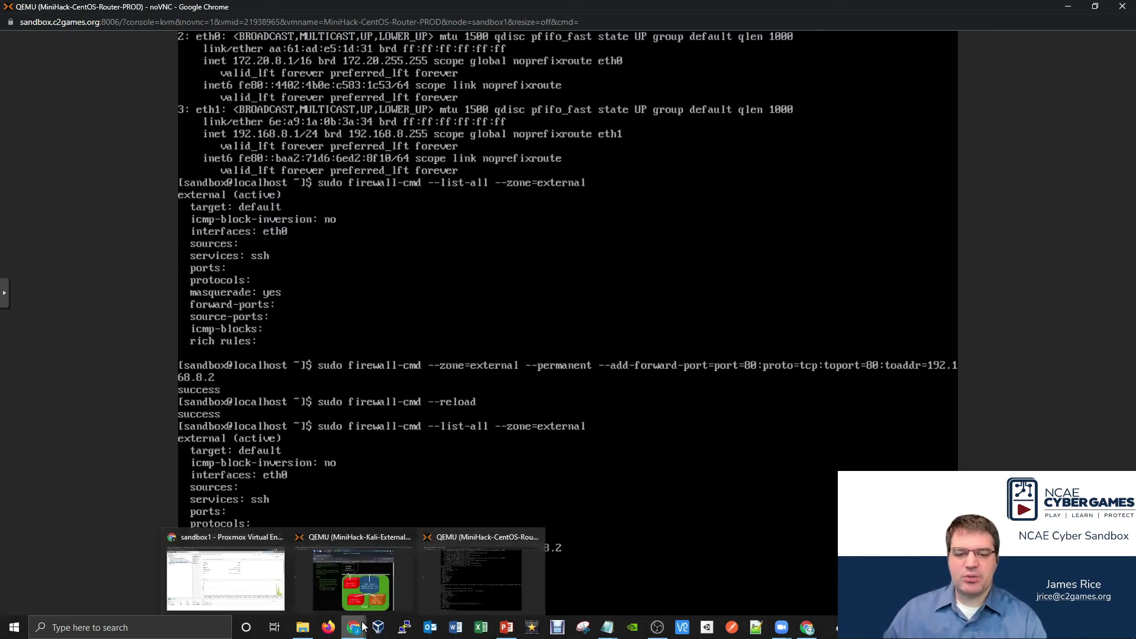
click(240, 565)
double_click(166, 140)
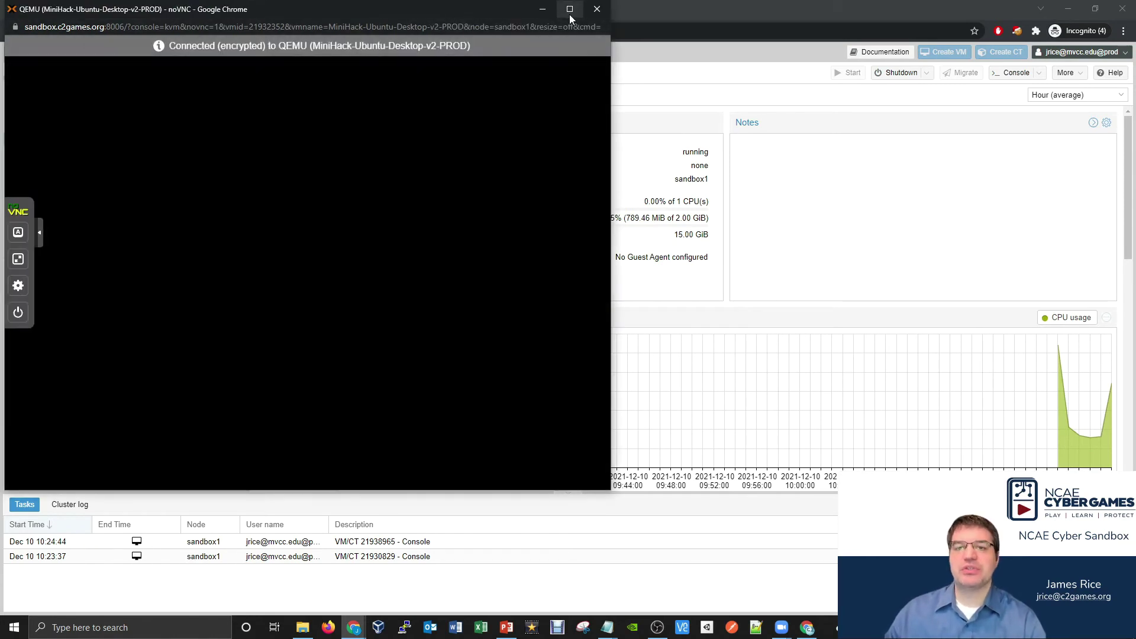
click(570, 15)
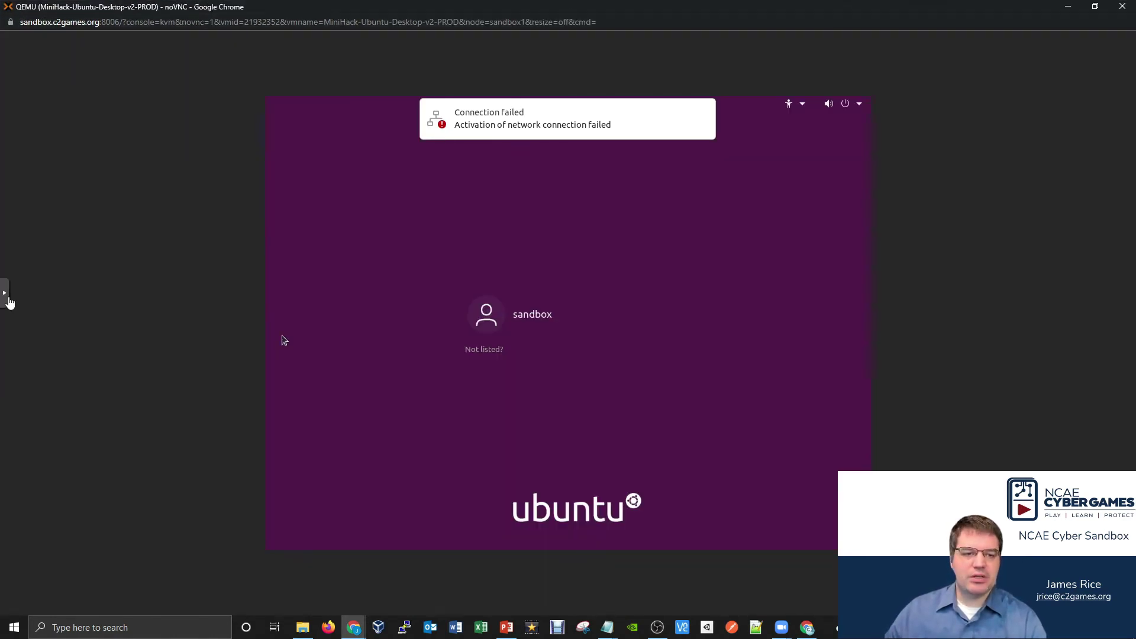
click(8, 297)
click(13, 346)
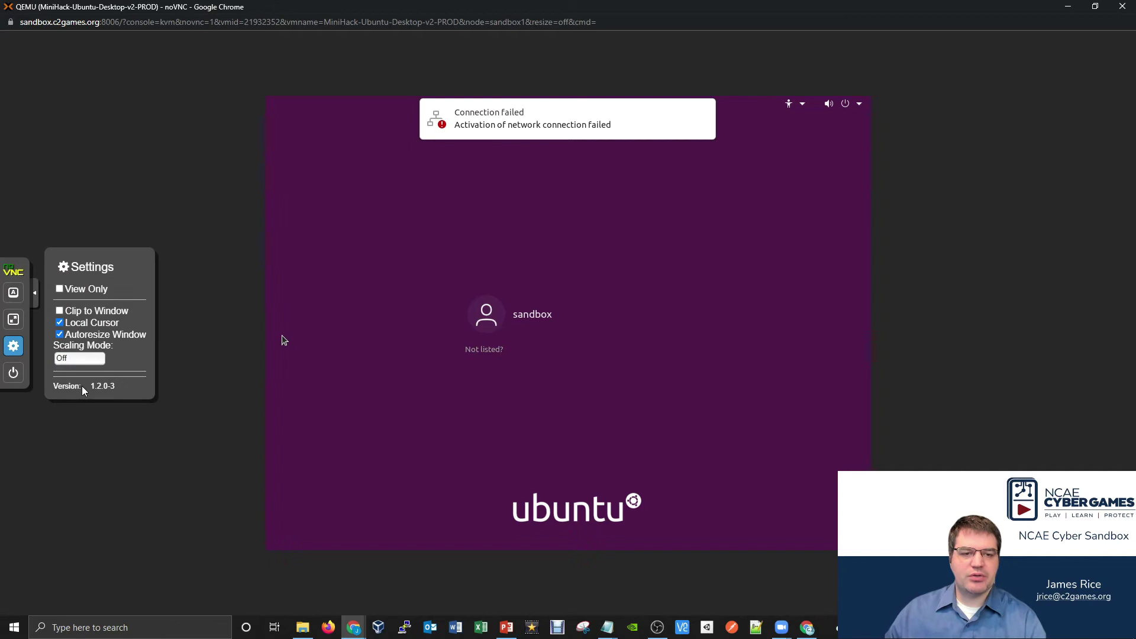
click(80, 358)
click(76, 380)
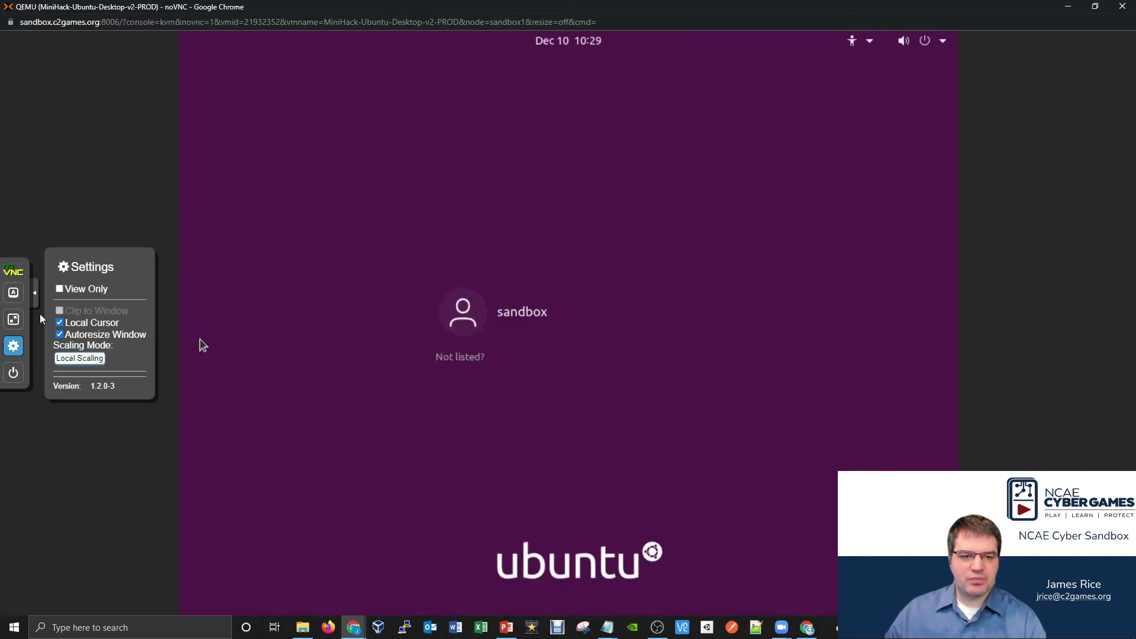
- Sign in to the Ubuntu desktop with the user account's password
click(499, 310)
text(********)
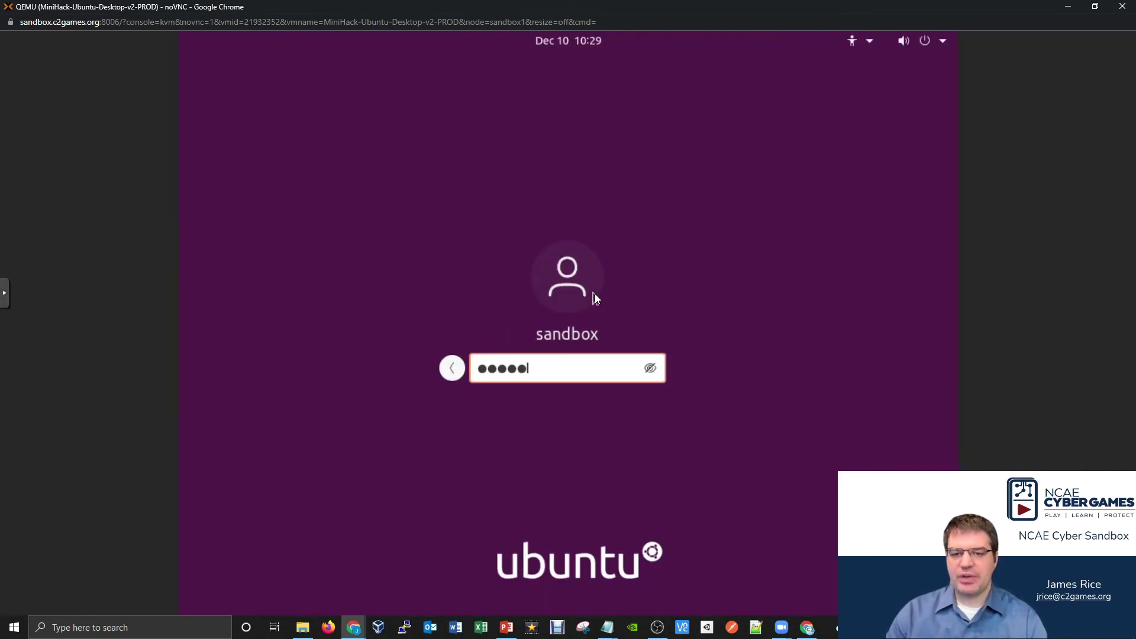
key(Return)
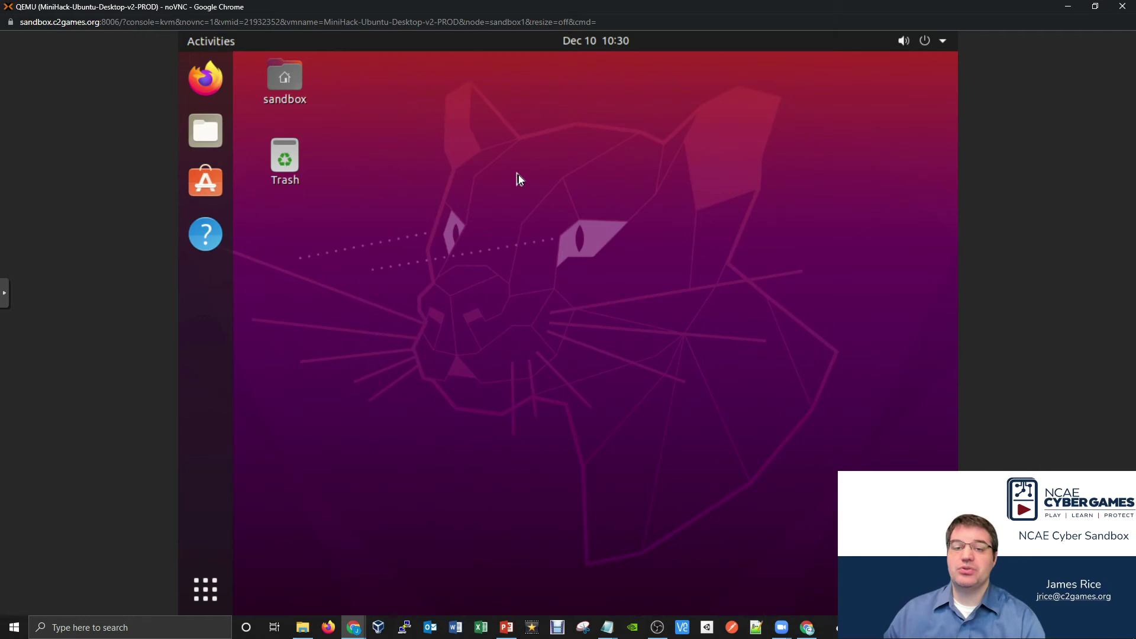
right_click(519, 175)
- Open a terminal in the Desktop folder and list the network interfaces with ip a
click(563, 294)
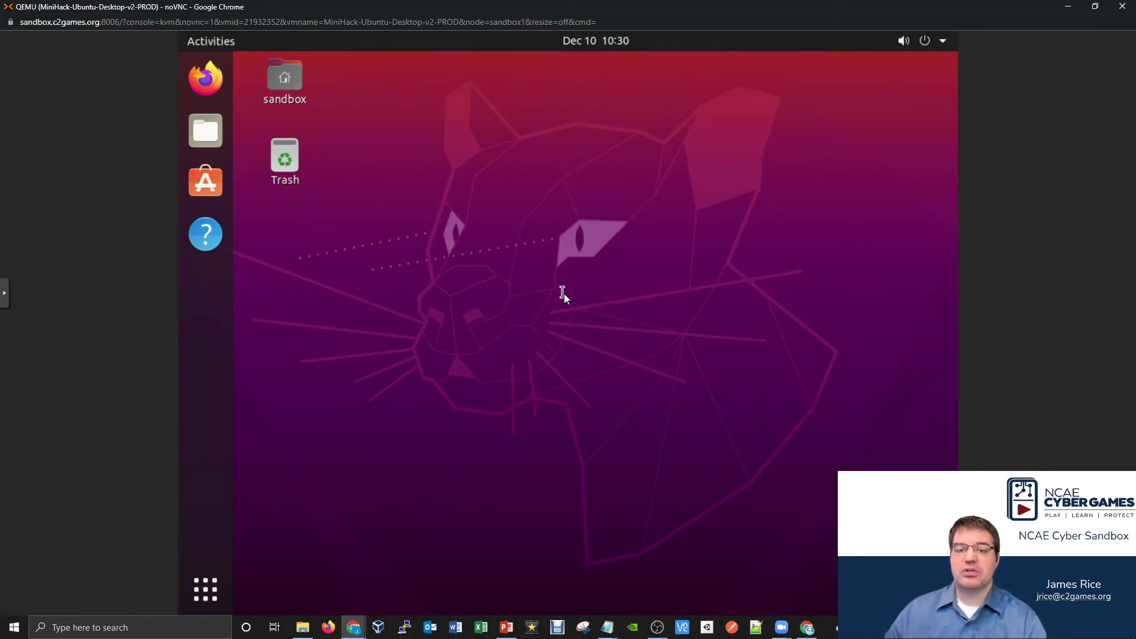
text(ip a)
key(Return)
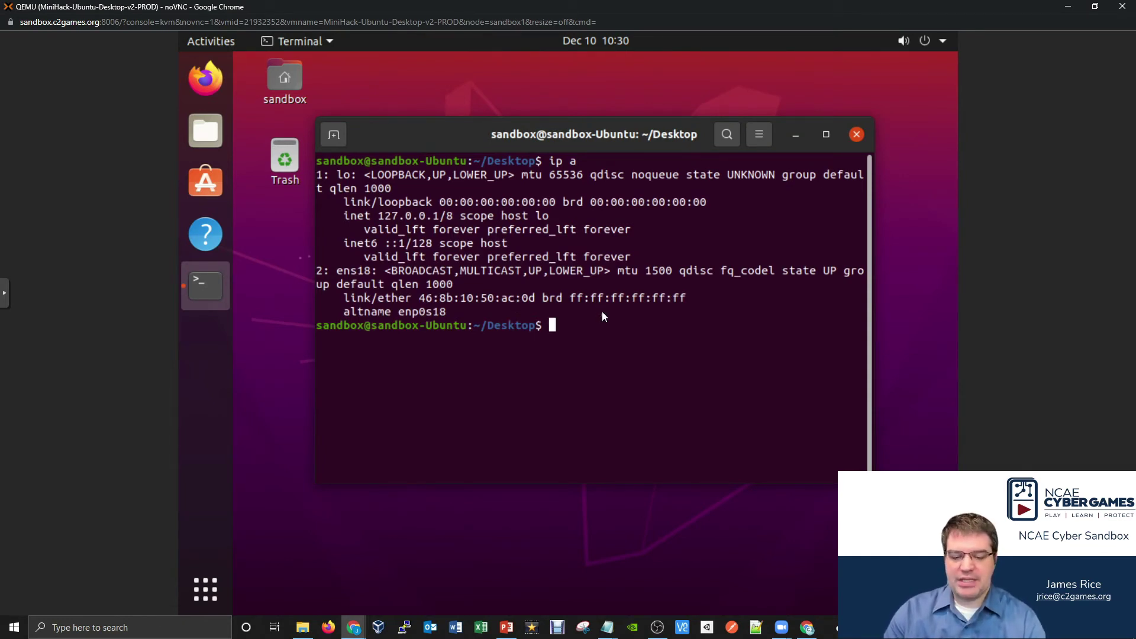
- Open /etc/netplan/01-network-manager-all.yaml in nano with sudo, entering the account password
text(sudo n)
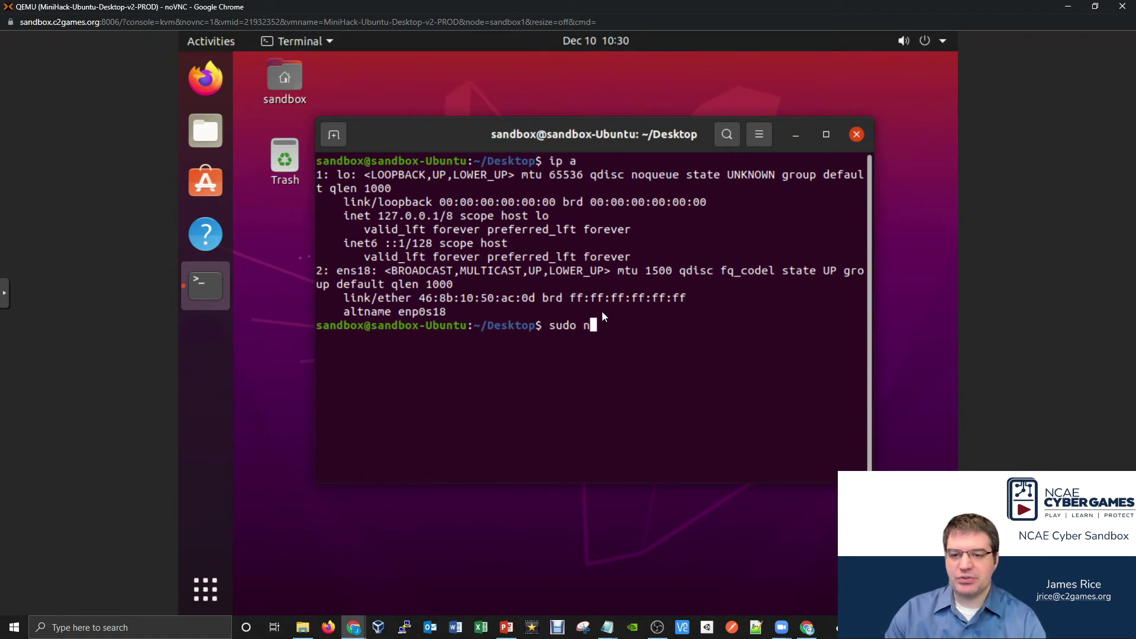
text(ano /etc/ne)
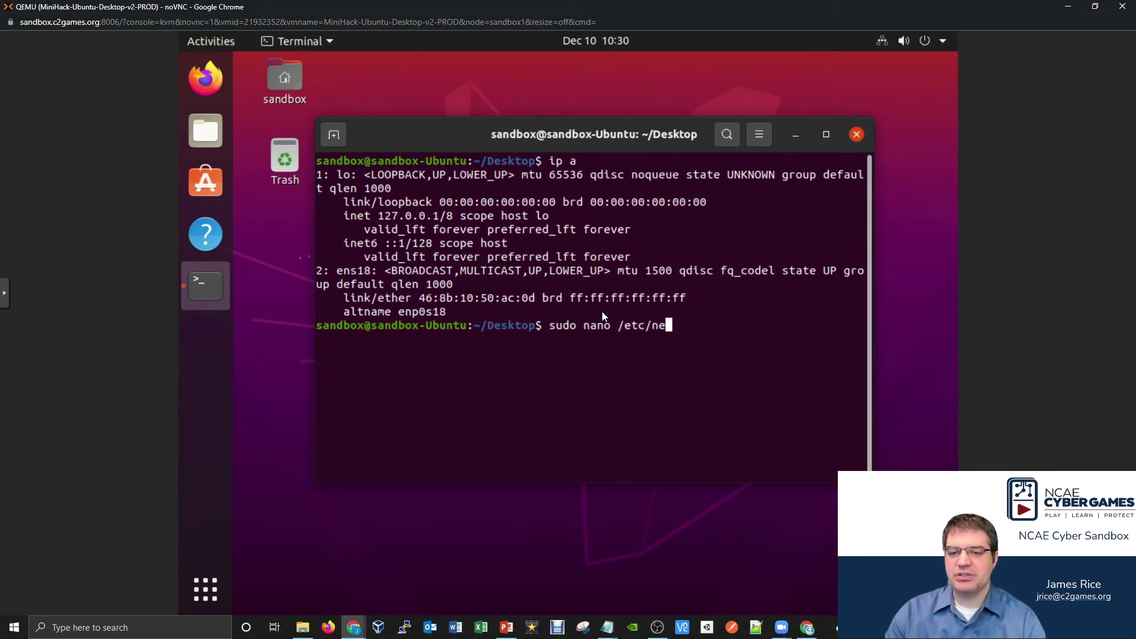
text(tplan/)
key(Tab)
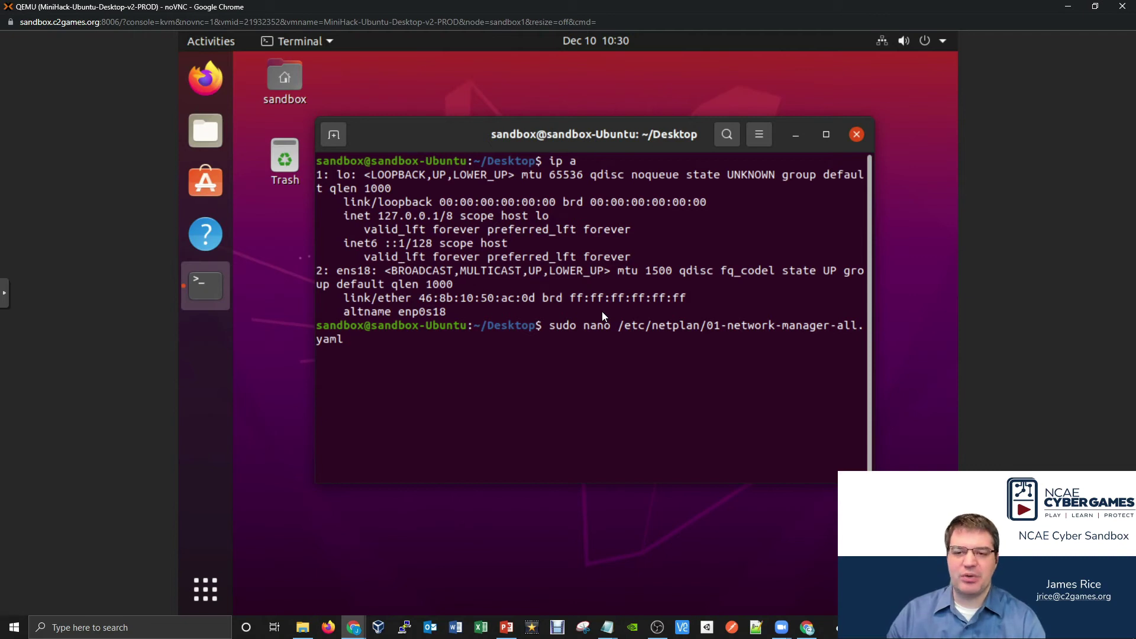
key(Return)
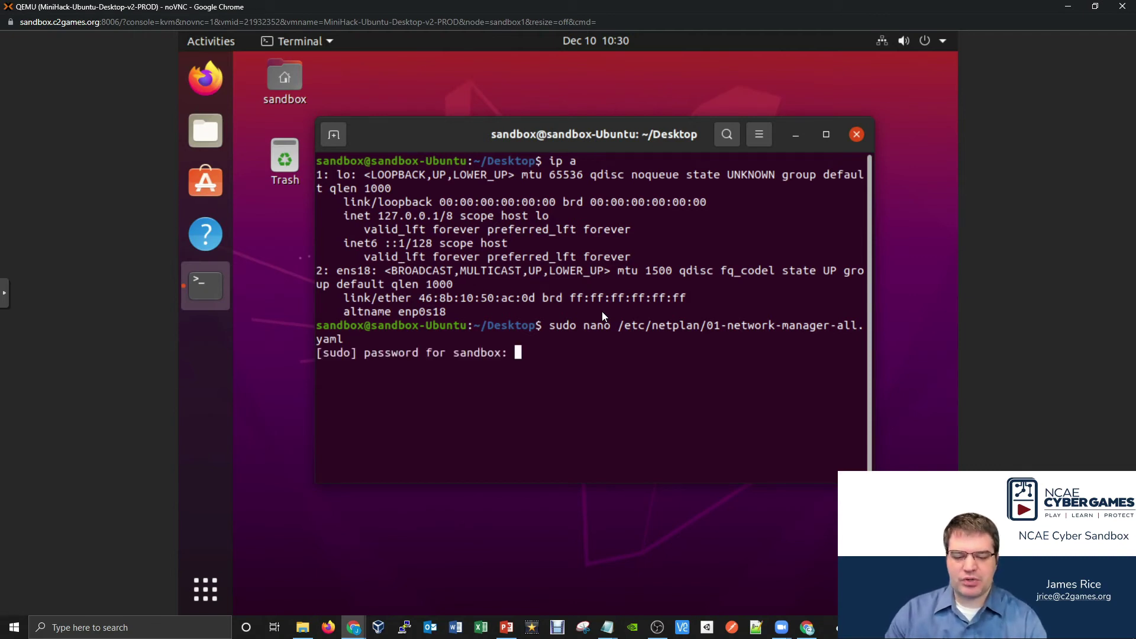
key(Return)
- Add an ethernets section with interface ens18 below the renderer line
key(Down)
key(Down)
key(Down)
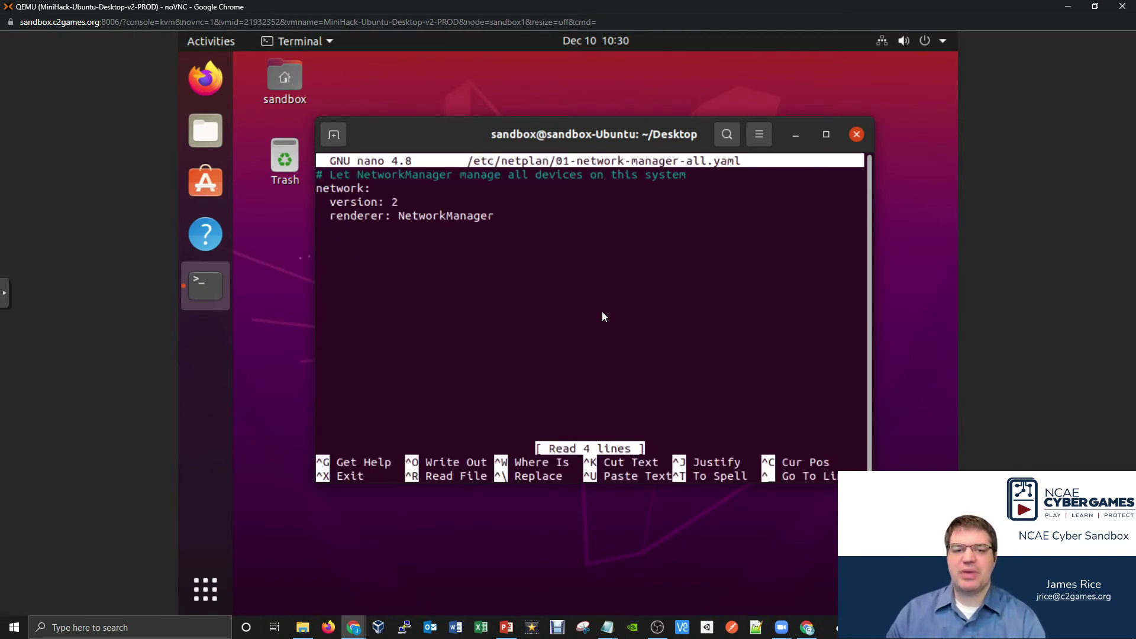
key(Down)
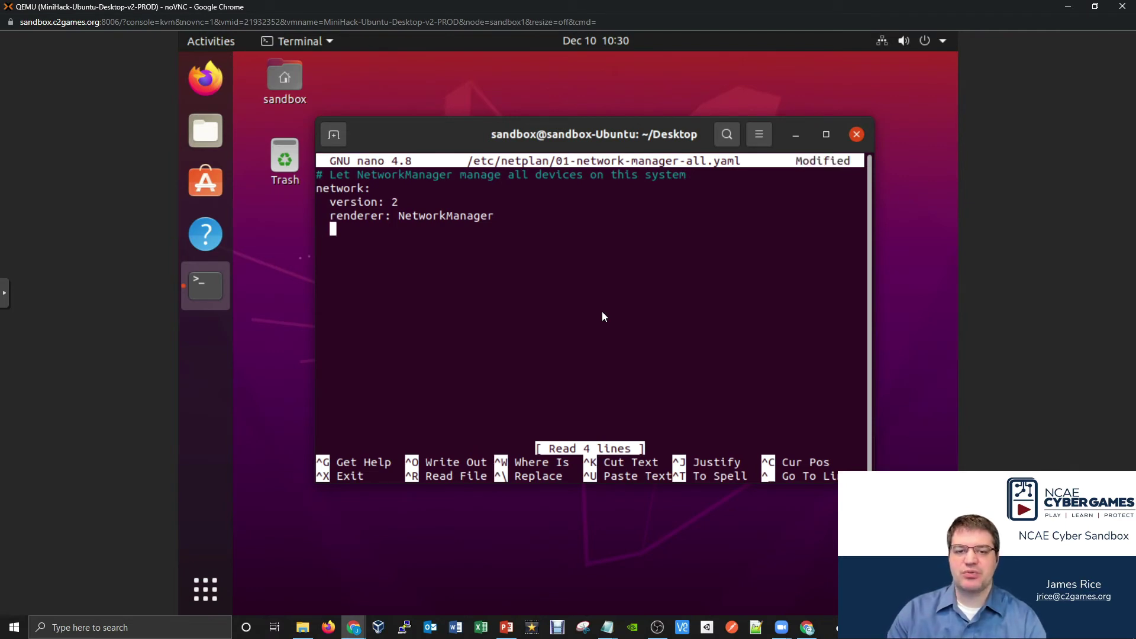
text(ether)
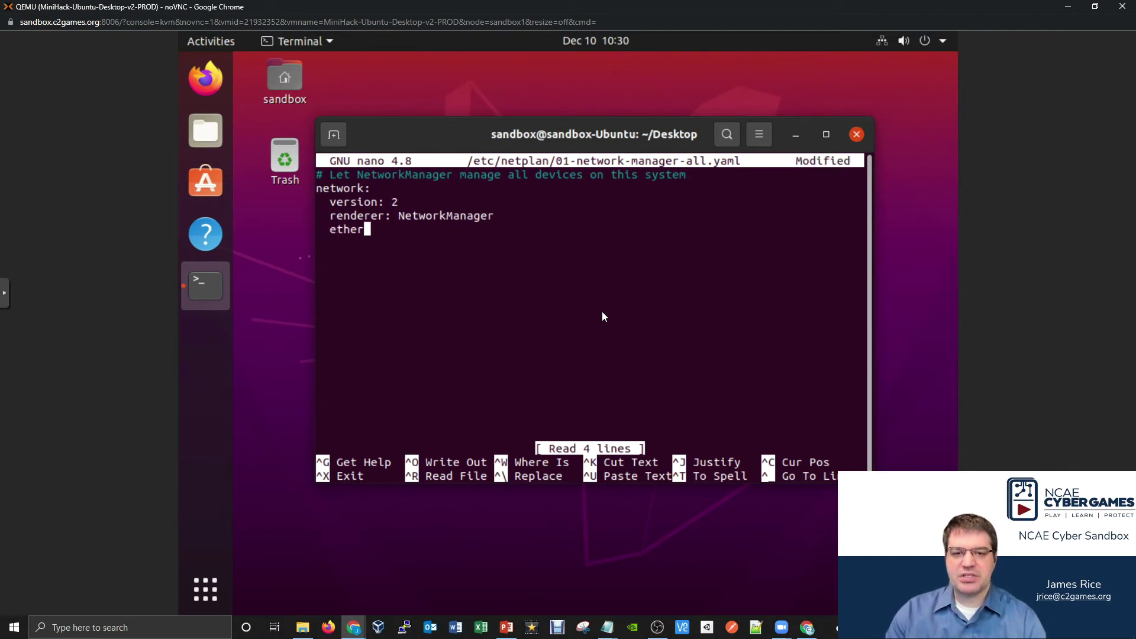
text(nets:)
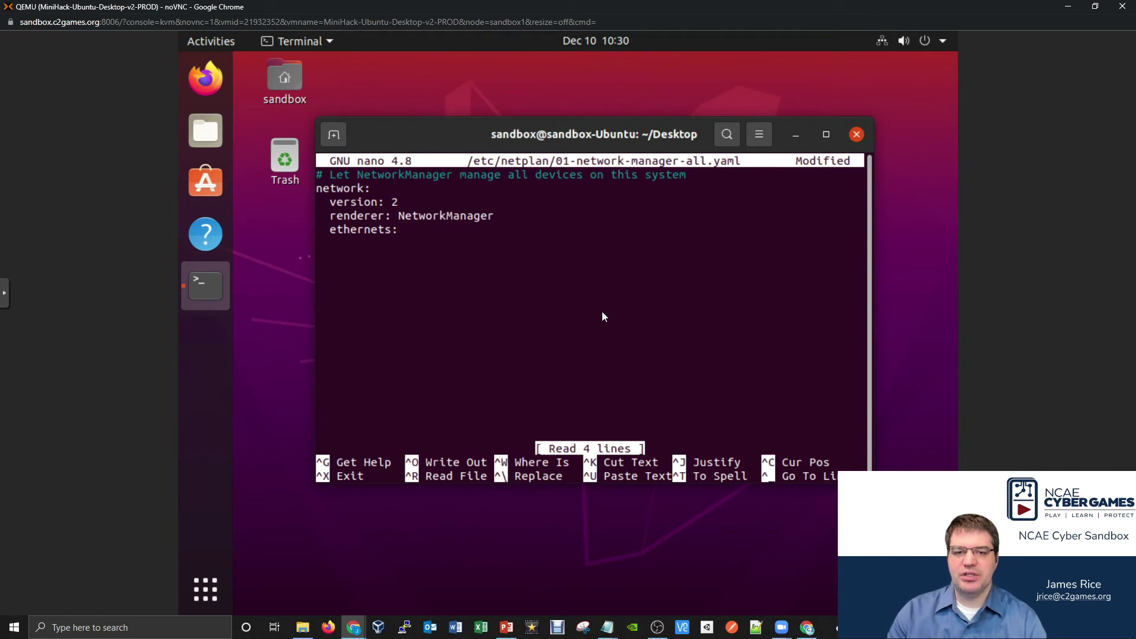
key(Return)
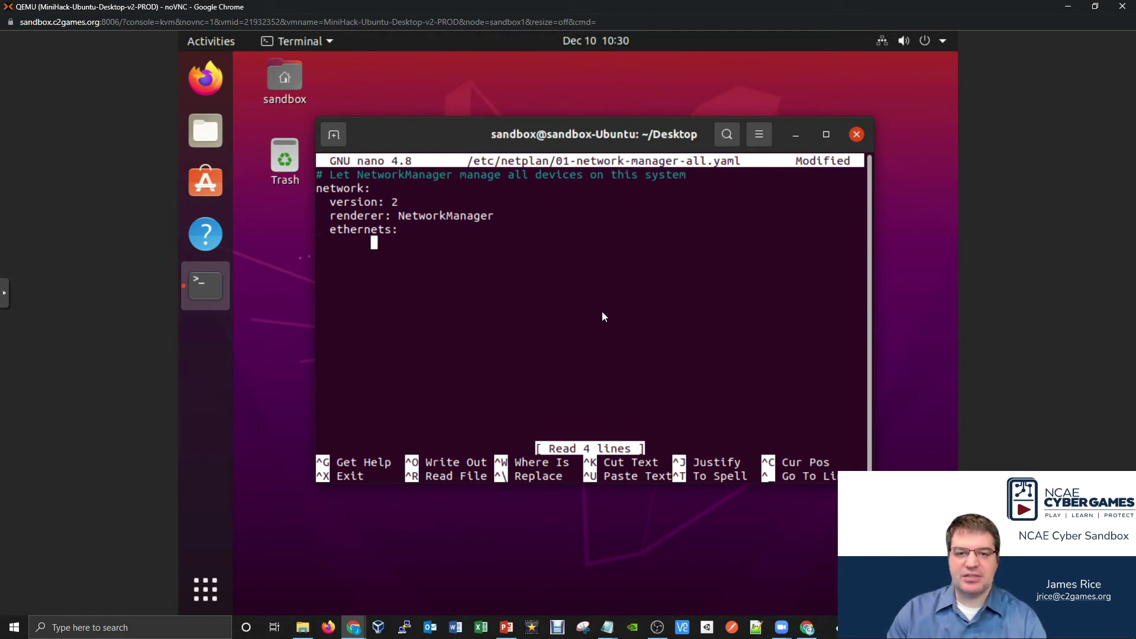
key(BackSpace)
key(BackSpace)
key(BackSpace)
key(BackSpace)
key(BackSpace)
key(BackSpace)
key(BackSpace)
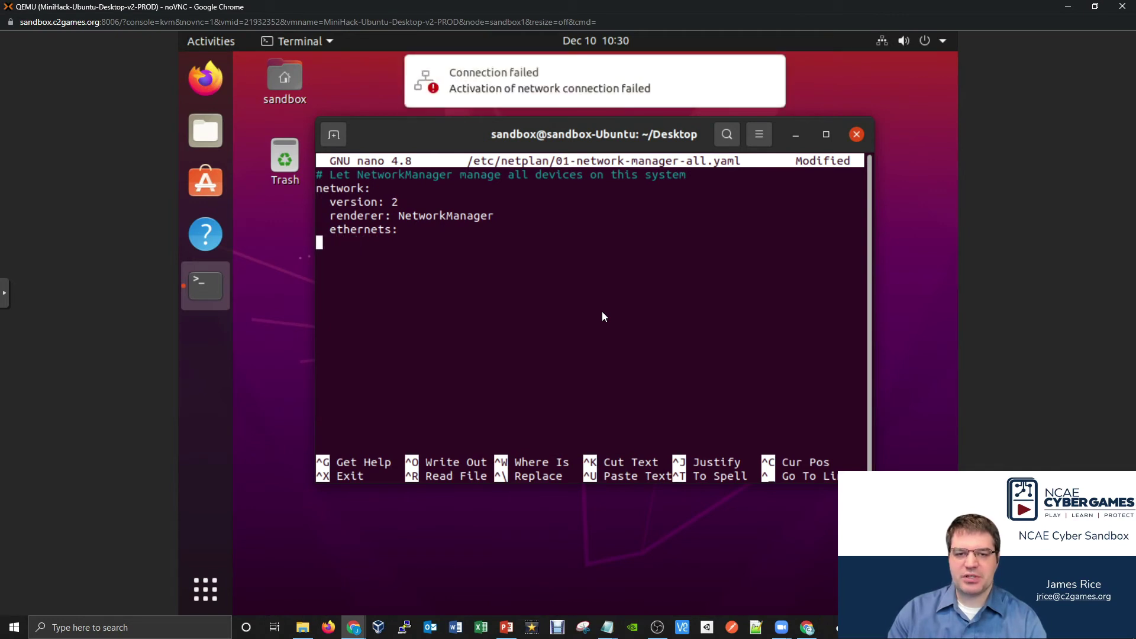
text(e)
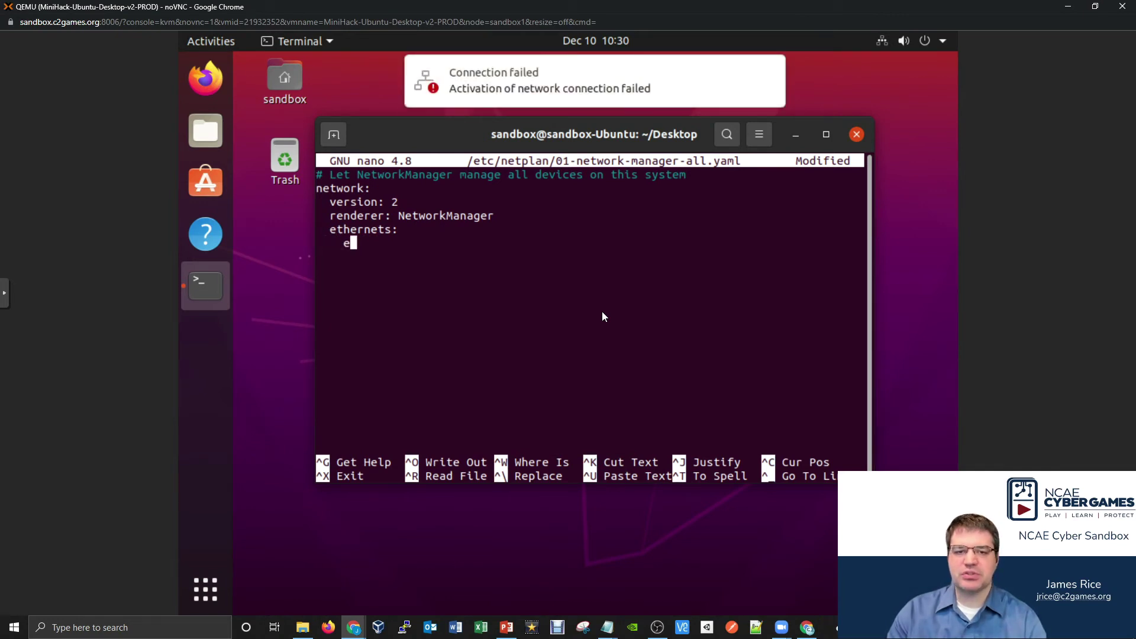
text(ns1::::::::)
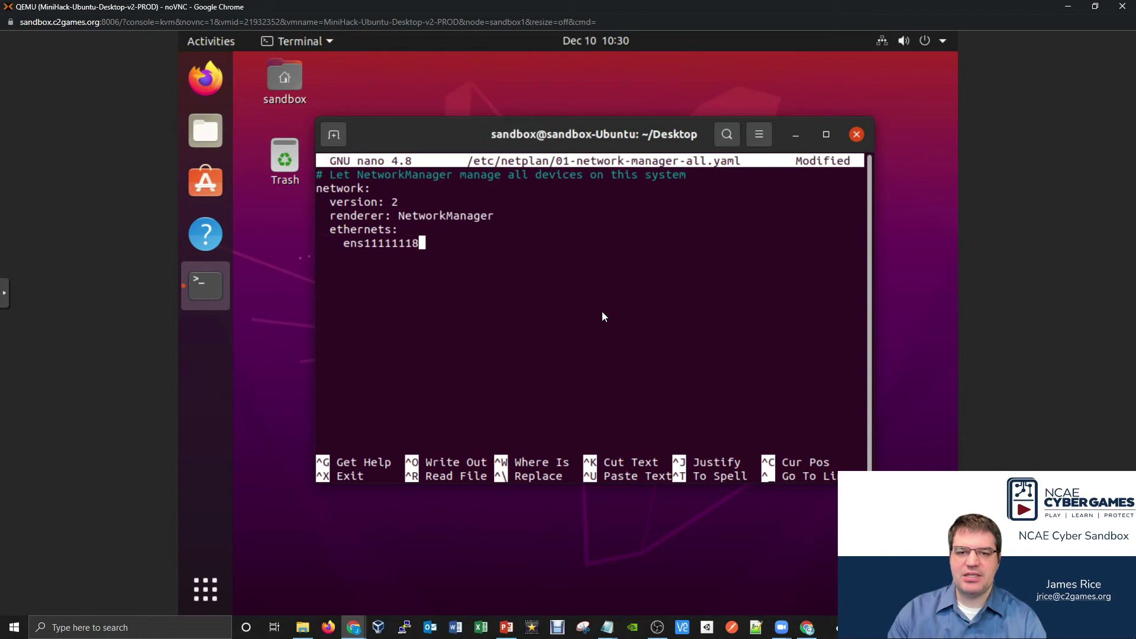
key(BackSpace)
key(BackSpace)
key(BackSpace)
key(BackSpace)
key(BackSpace)
key(BackSpace)
key(BackSpace)
key(BackSpace)
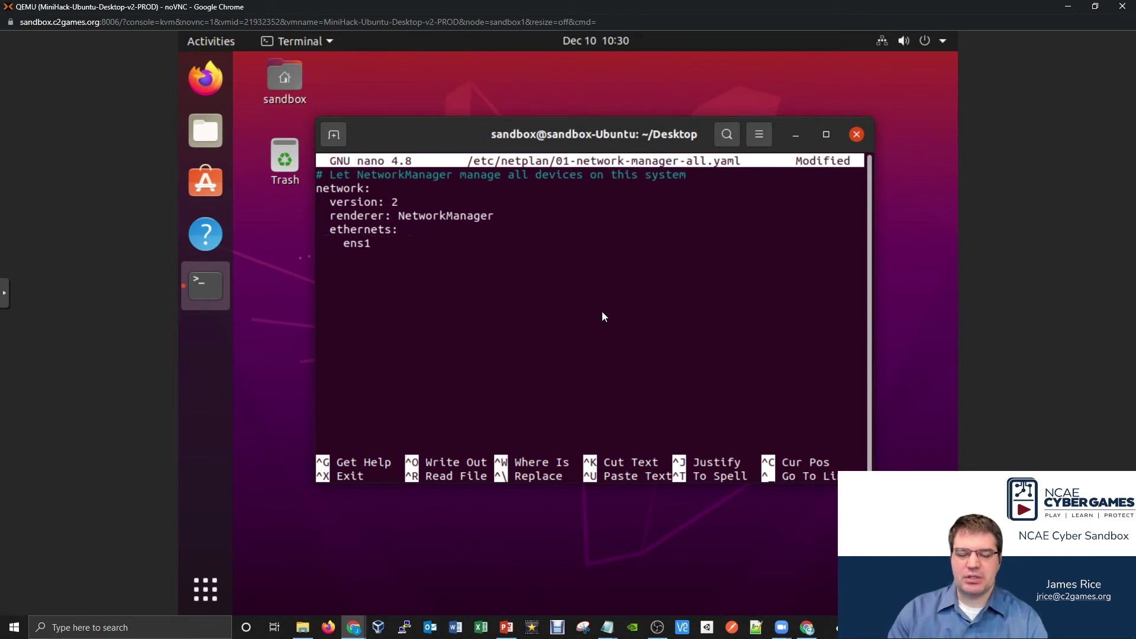
text(8:)
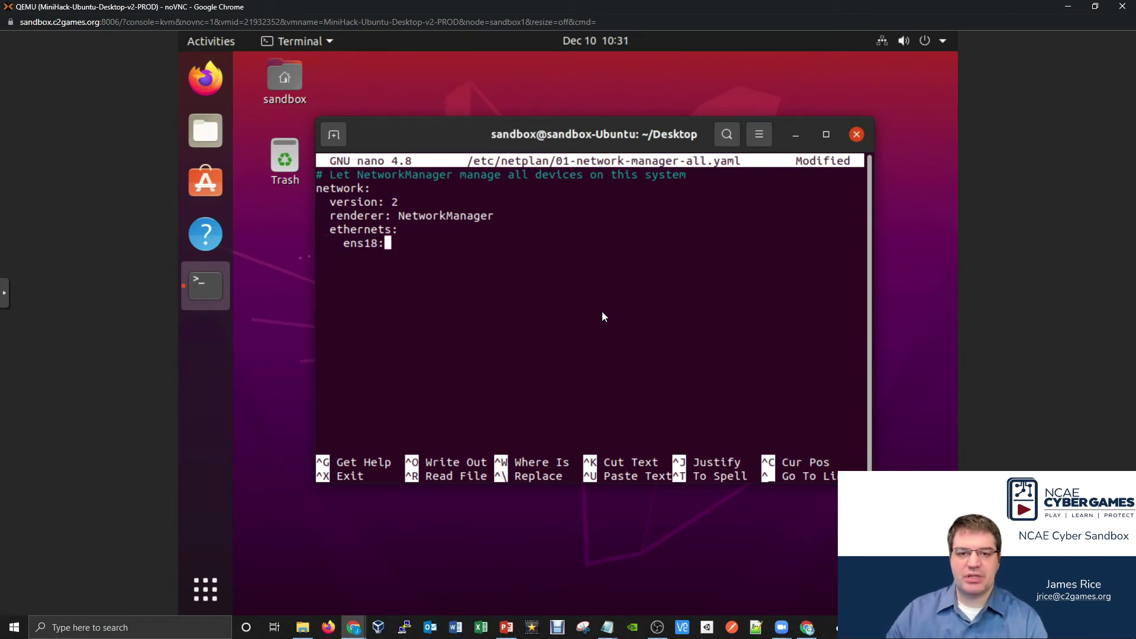
key(Return)
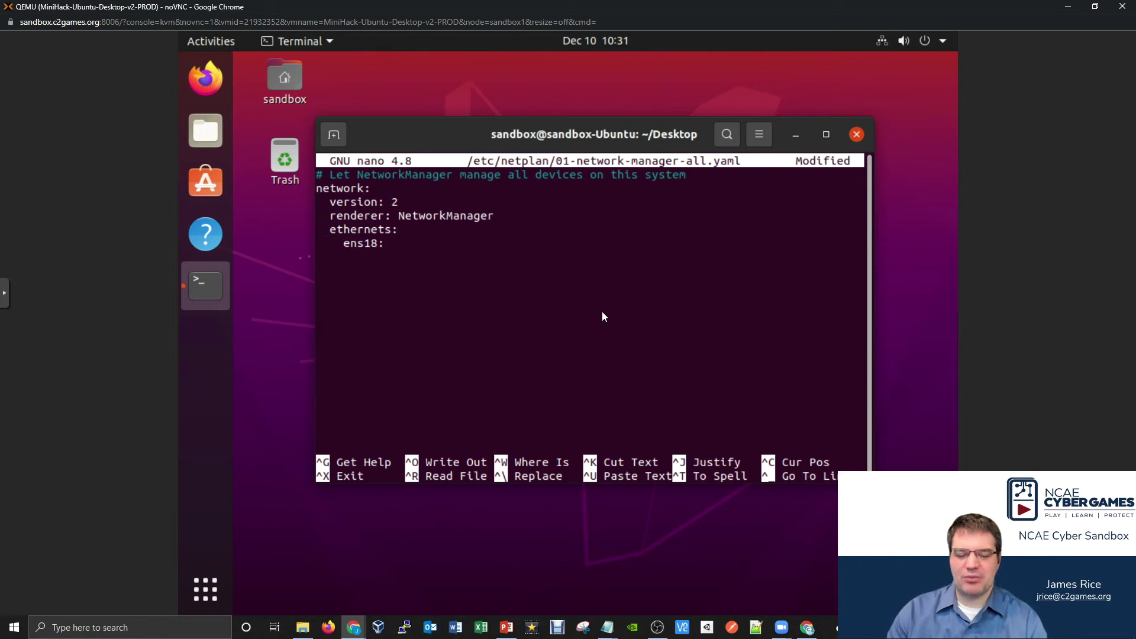
- Give ens18 address 192.168.8.2/24 and gateway4 192.168.8.1, then begin exiting nano
text(add)
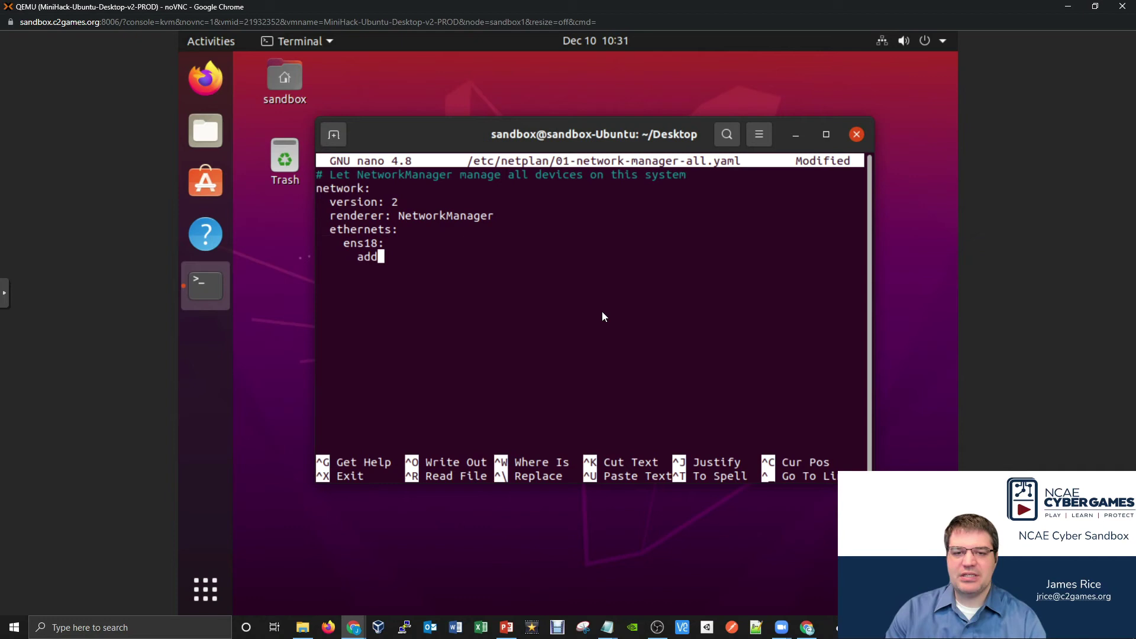
text(resse)
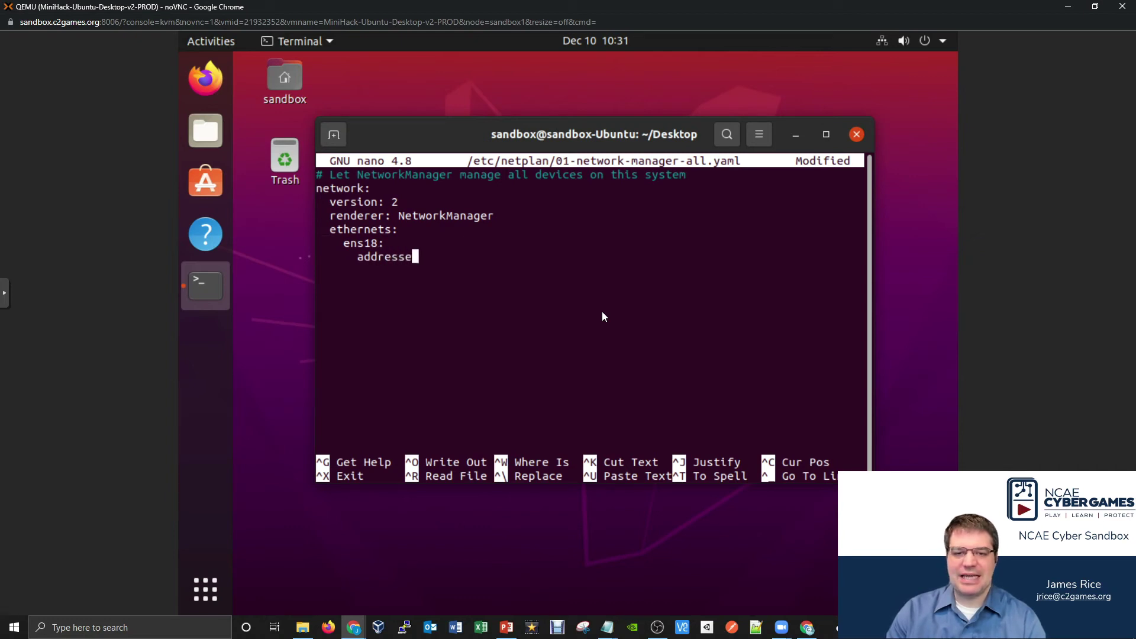
text(s:)
key(Return)
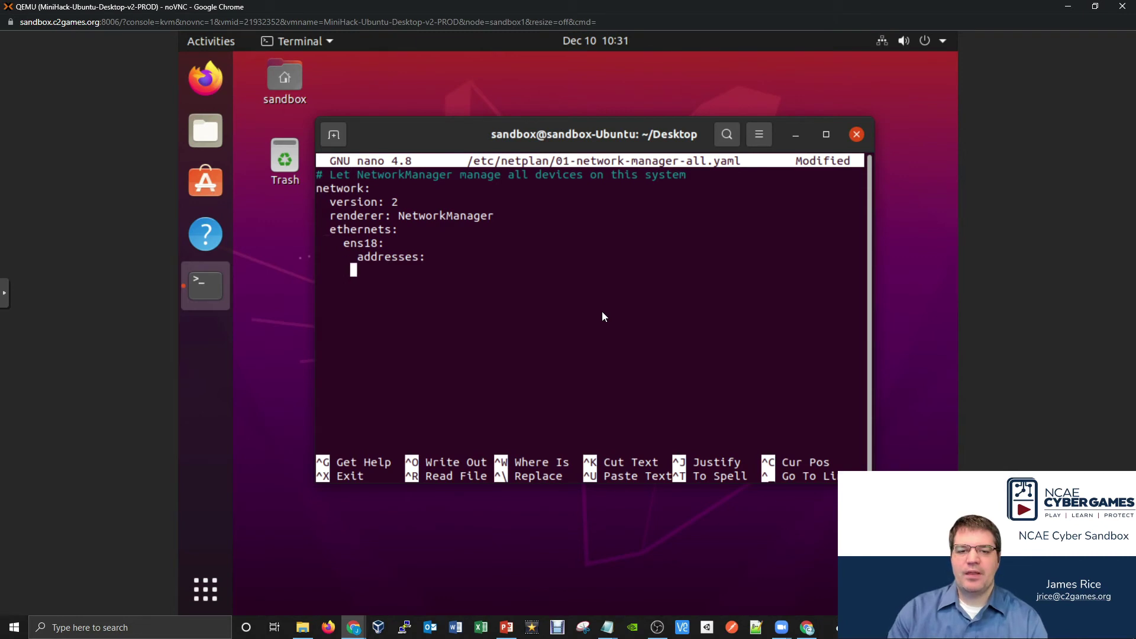
text(-)
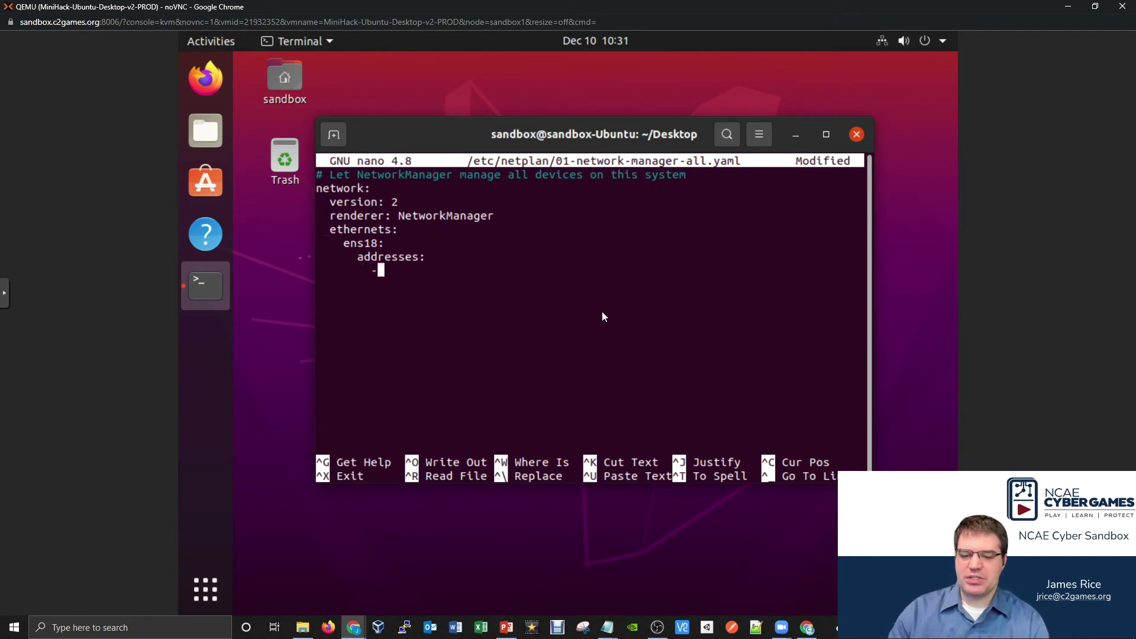
text( 19)
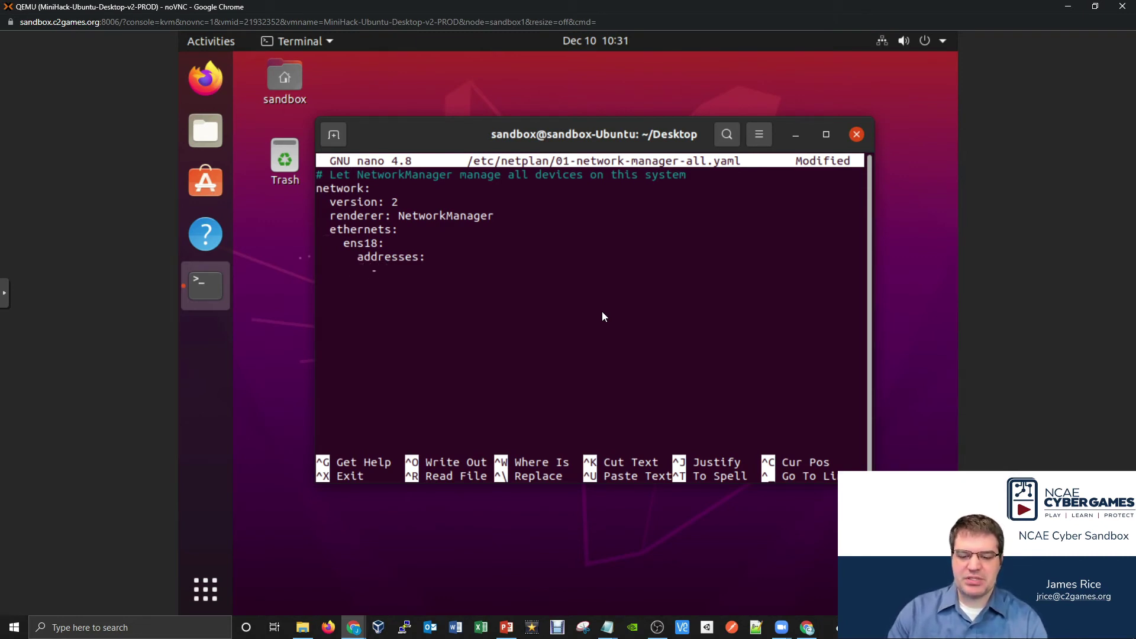
text(2.168)
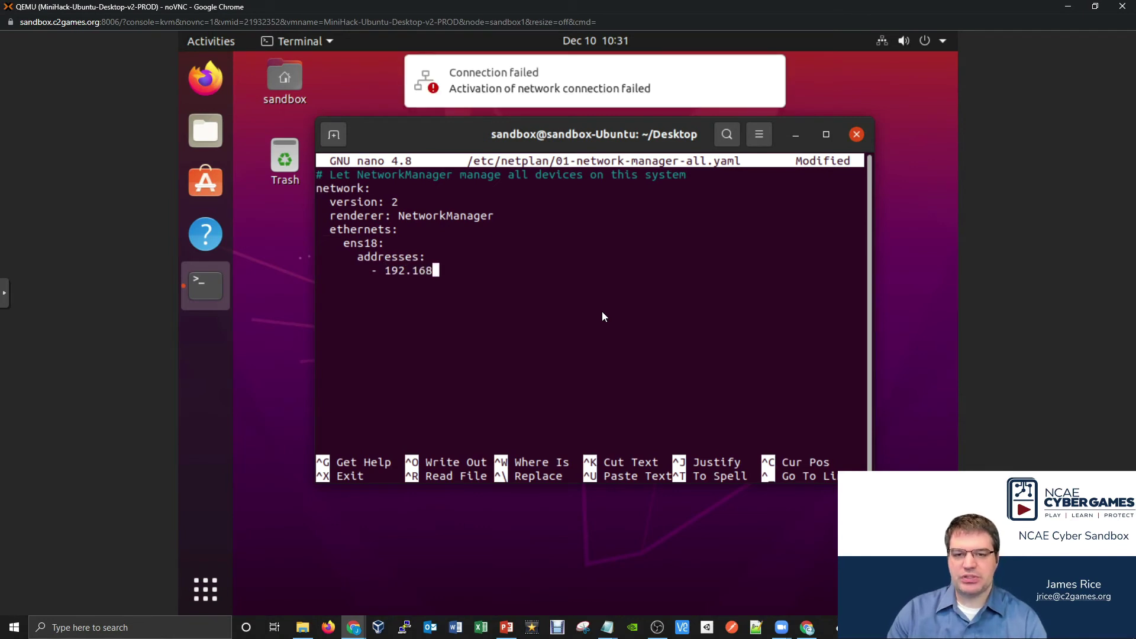
text(.......)
key(BackSpace)
key(BackSpace)
key(BackSpace)
key(BackSpace)
key(BackSpace)
key(BackSpace)
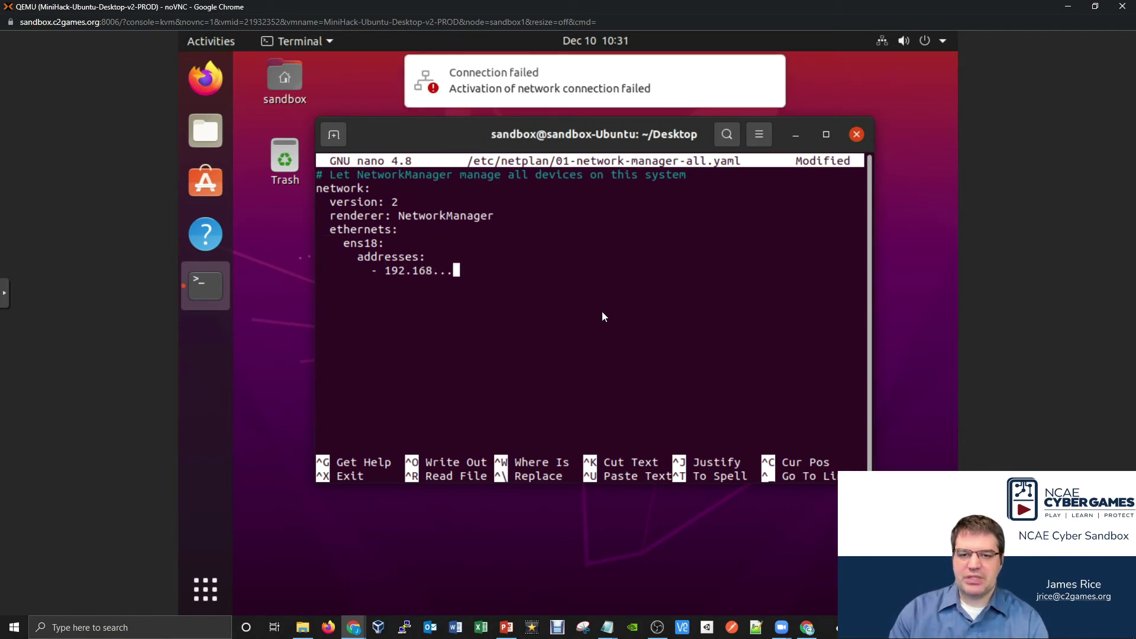
text(8.)
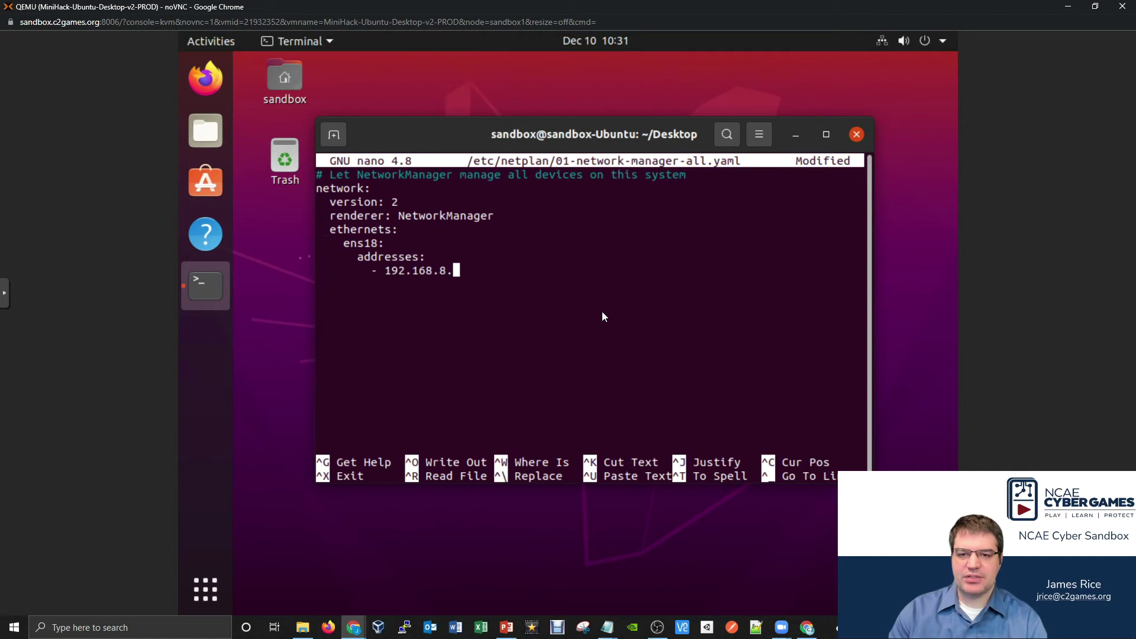
text(2/24)
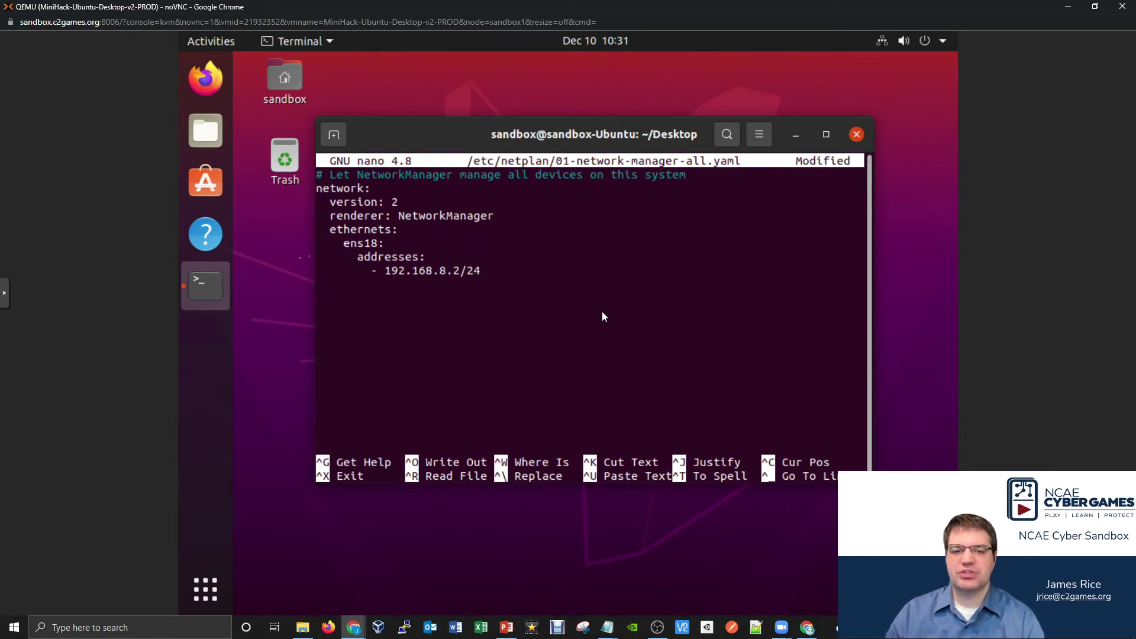
key(Return)
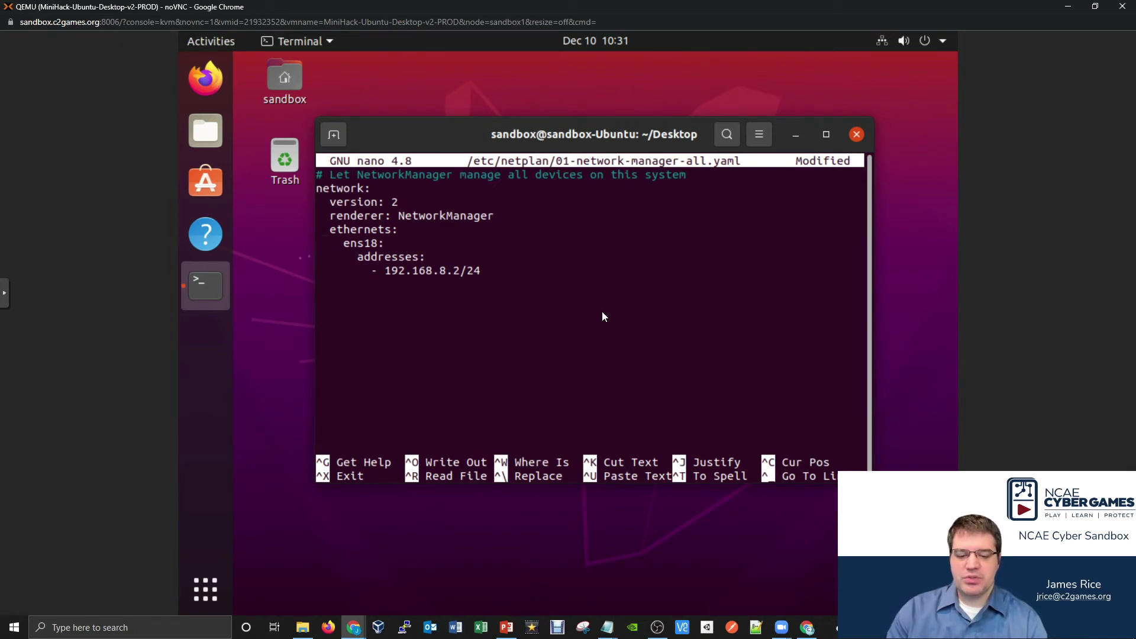
text(gateway)
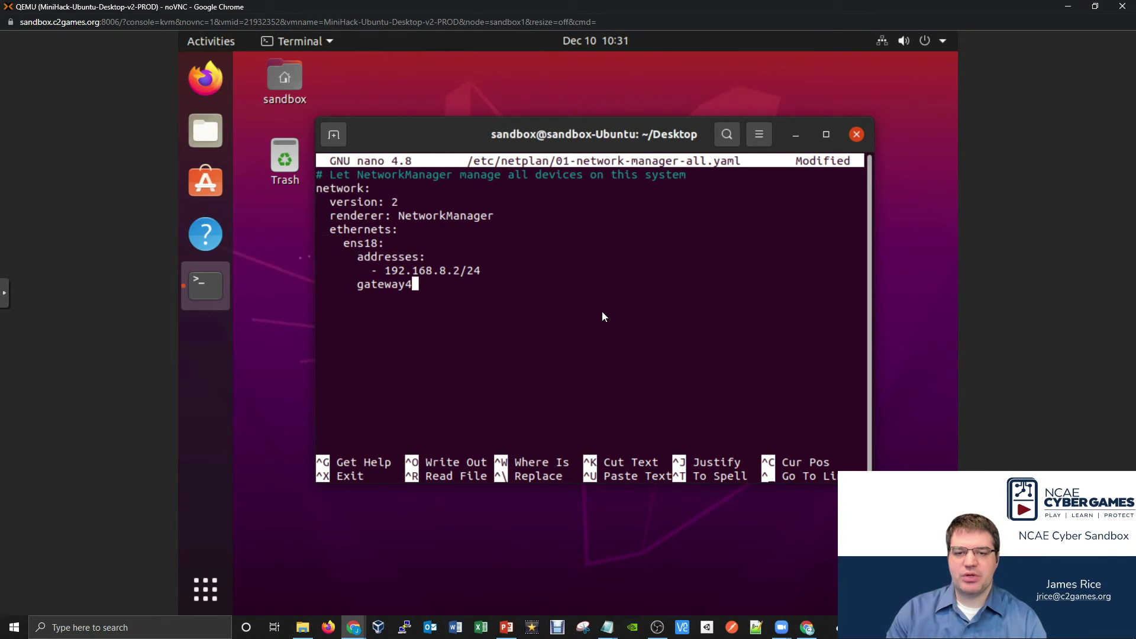
text(4: )
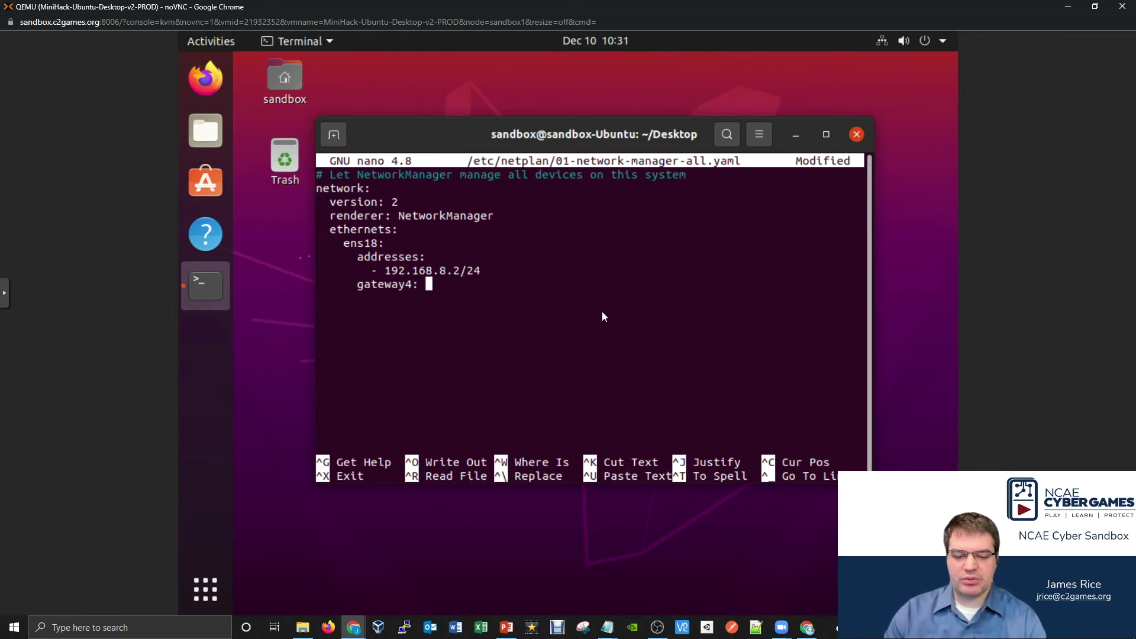
text(192.168)
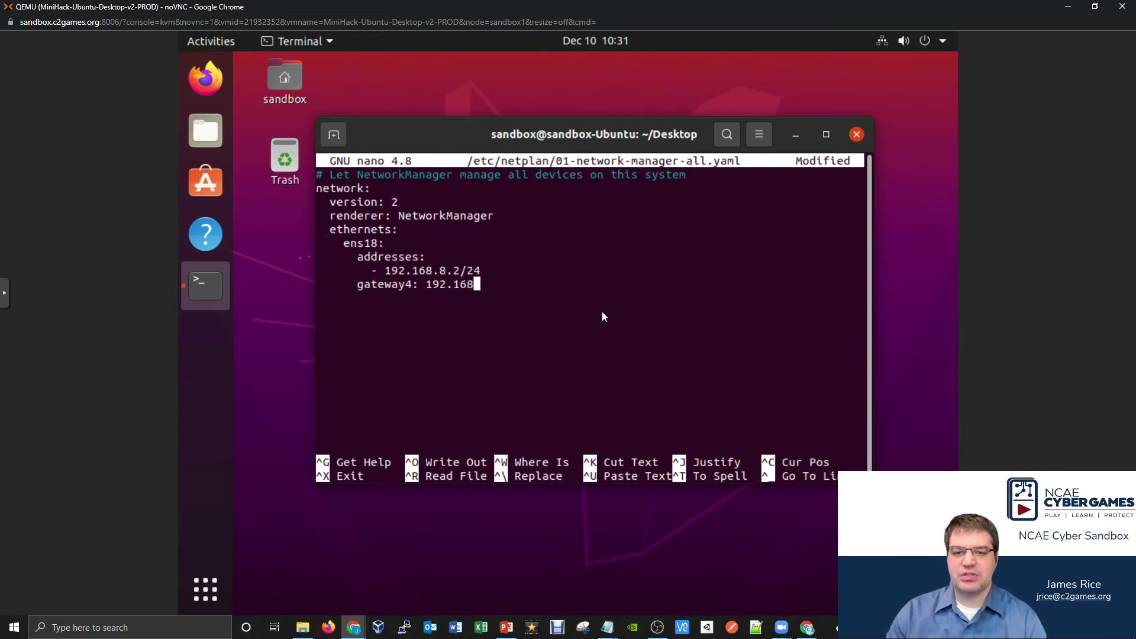
text(.8.1)
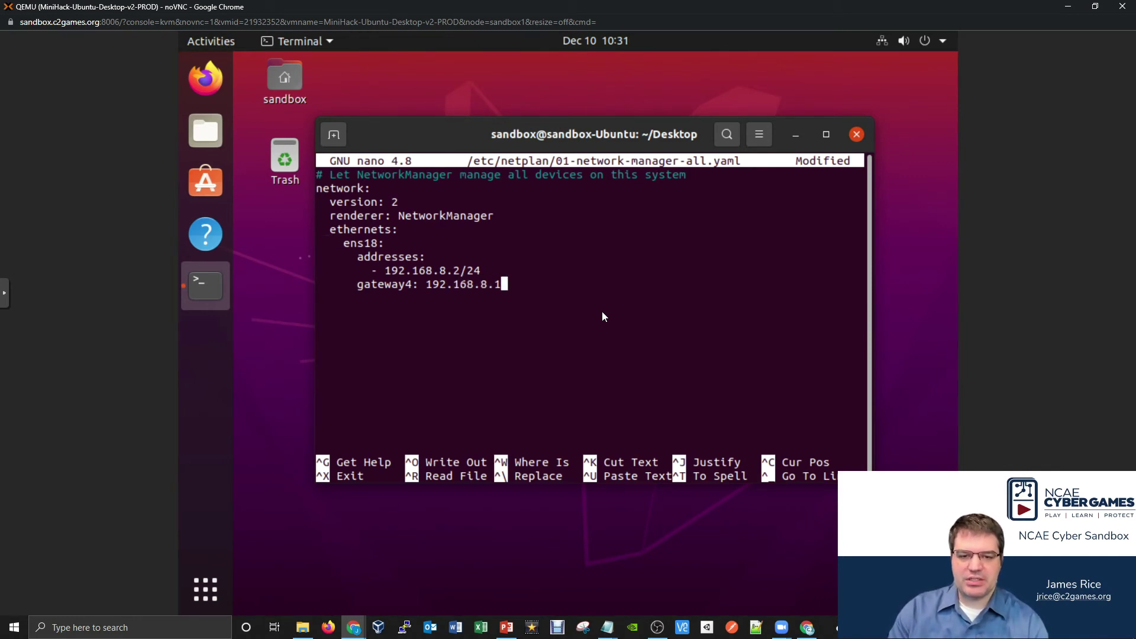
key(ctrl+x)
- Save the netplan file and apply it with sudo netplan apply
key(y)
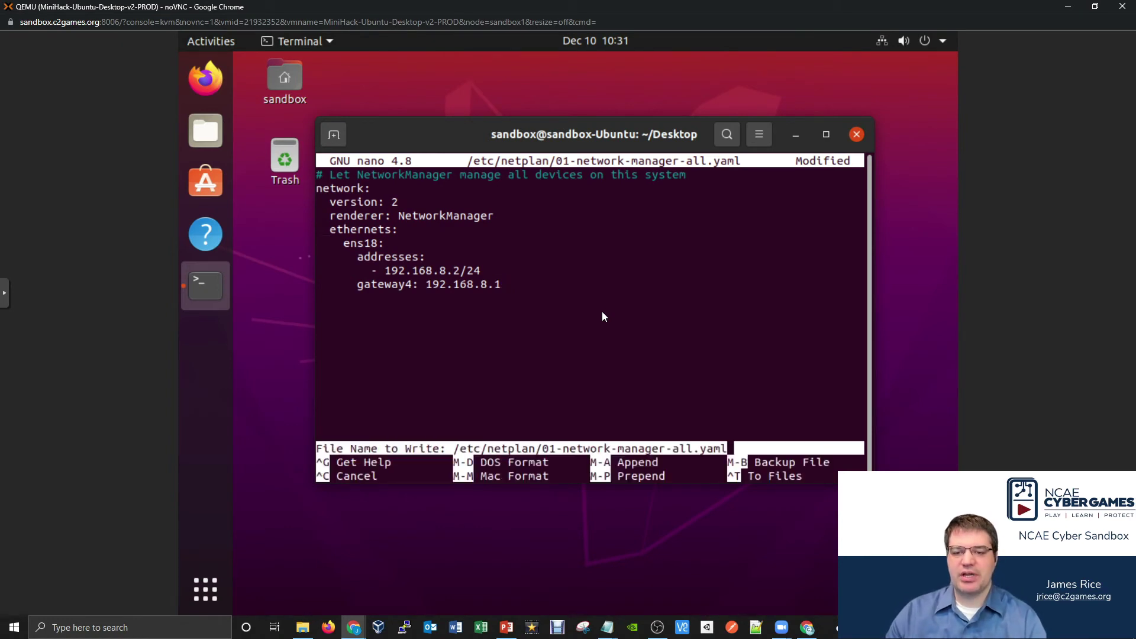
text(su)
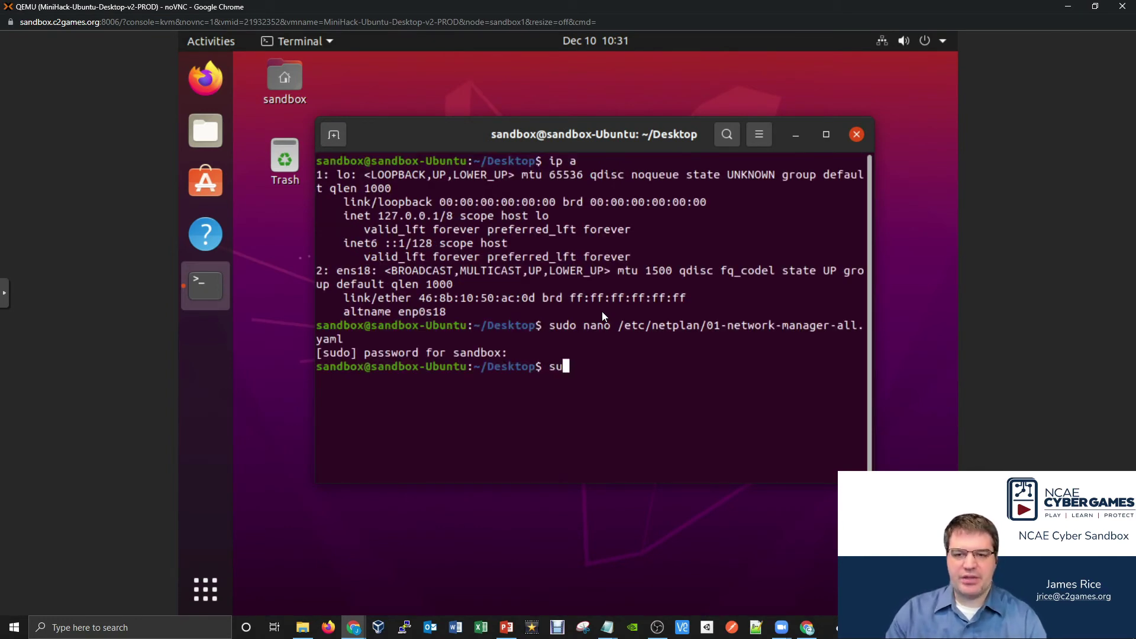
text(do netplan )
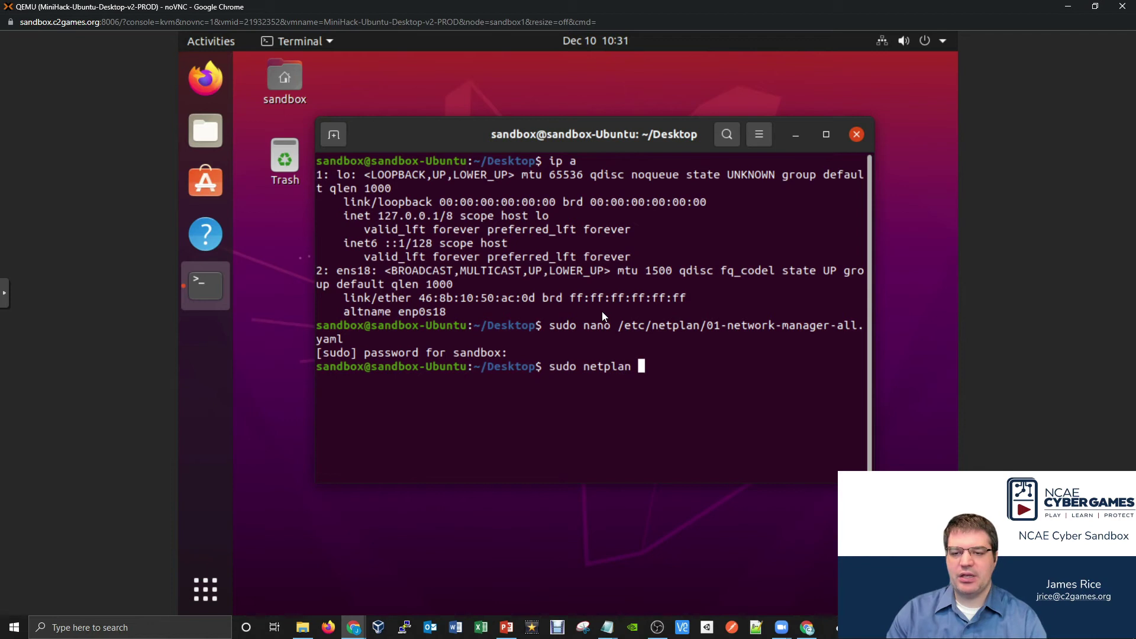
text(apply)
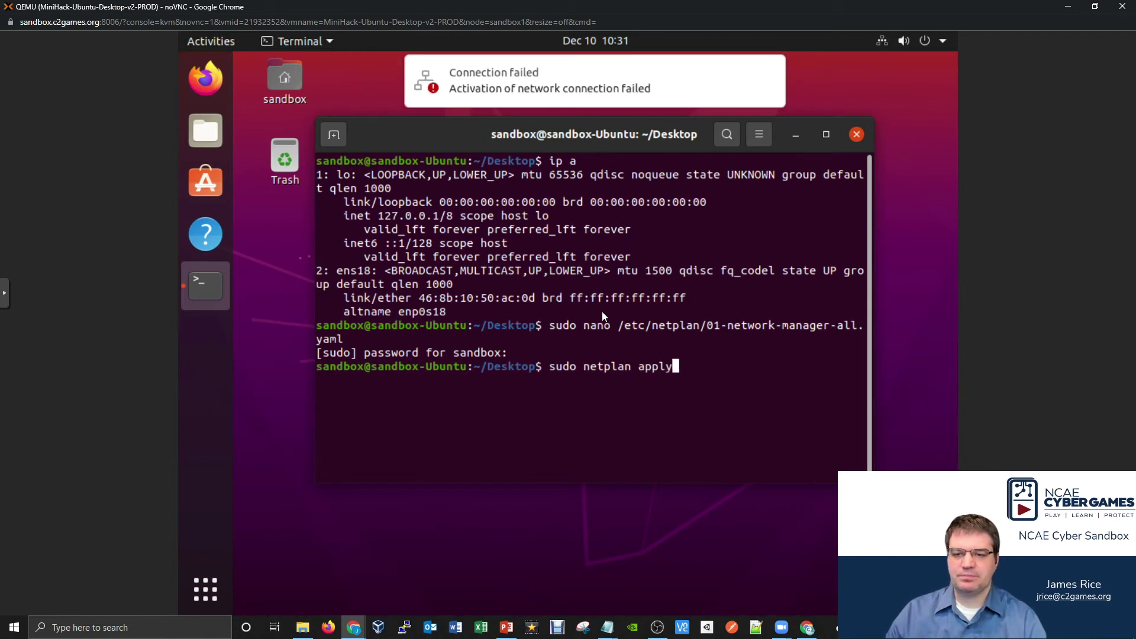
key(Return)
- Confirm with ip a that ens18 now shows inet 192.168.8.2/24
text(ip a)
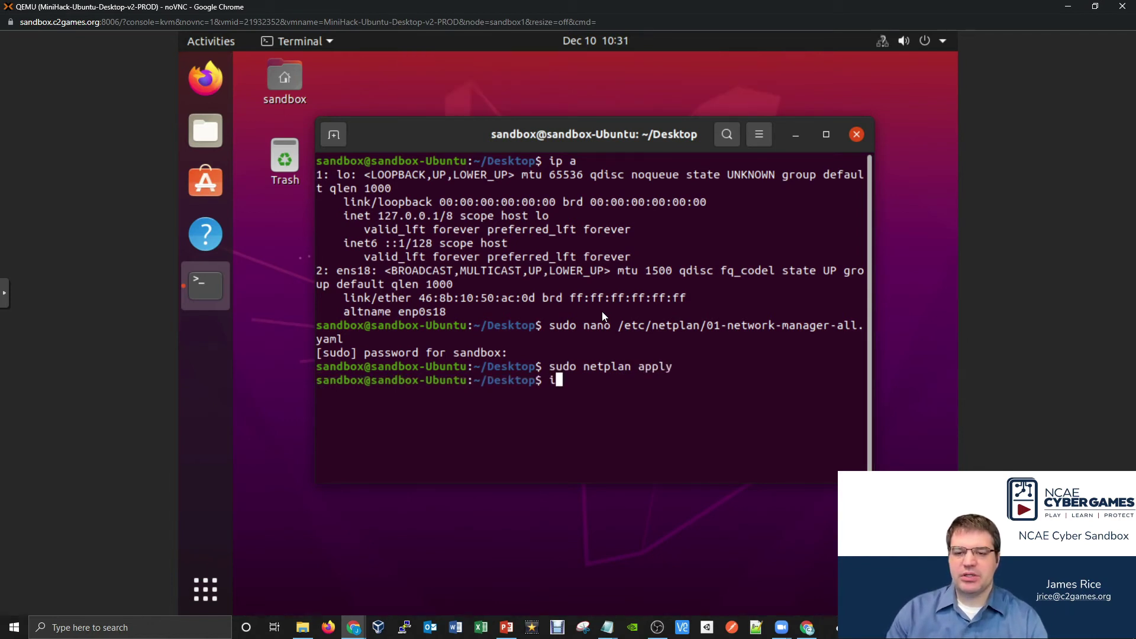
key(Return)
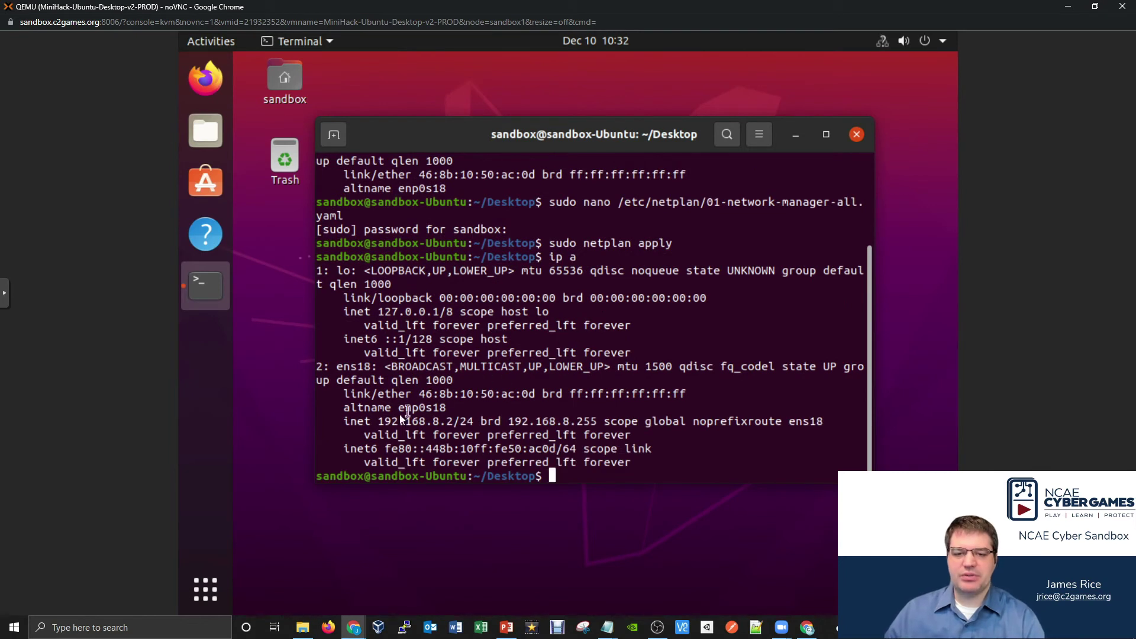
drag(379, 420, 474, 423)
click(479, 423)
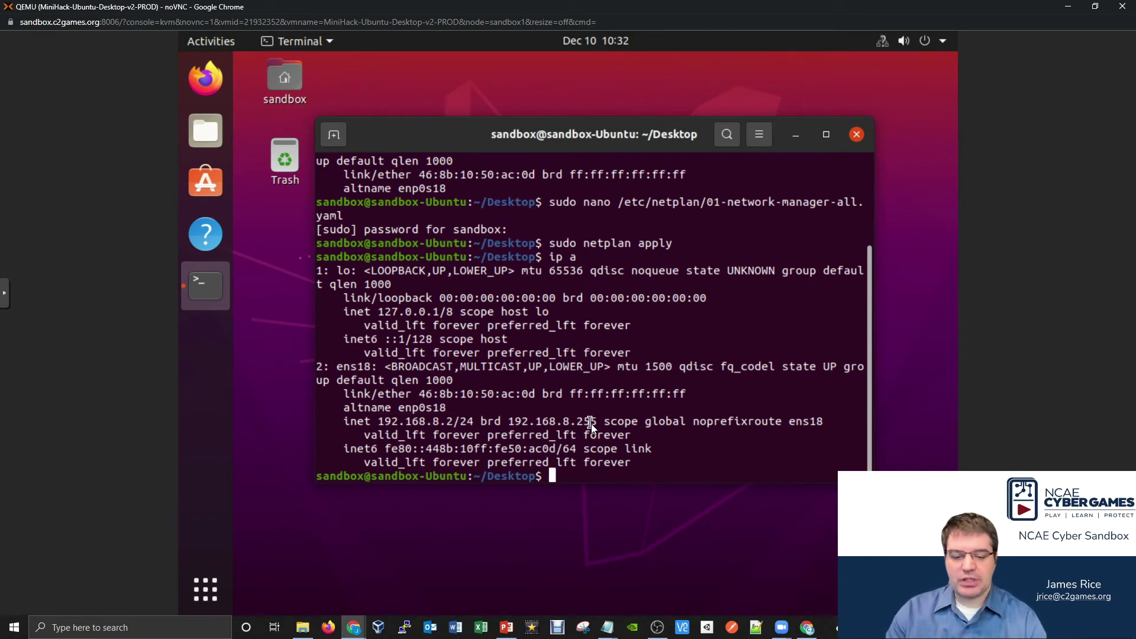
text(system)
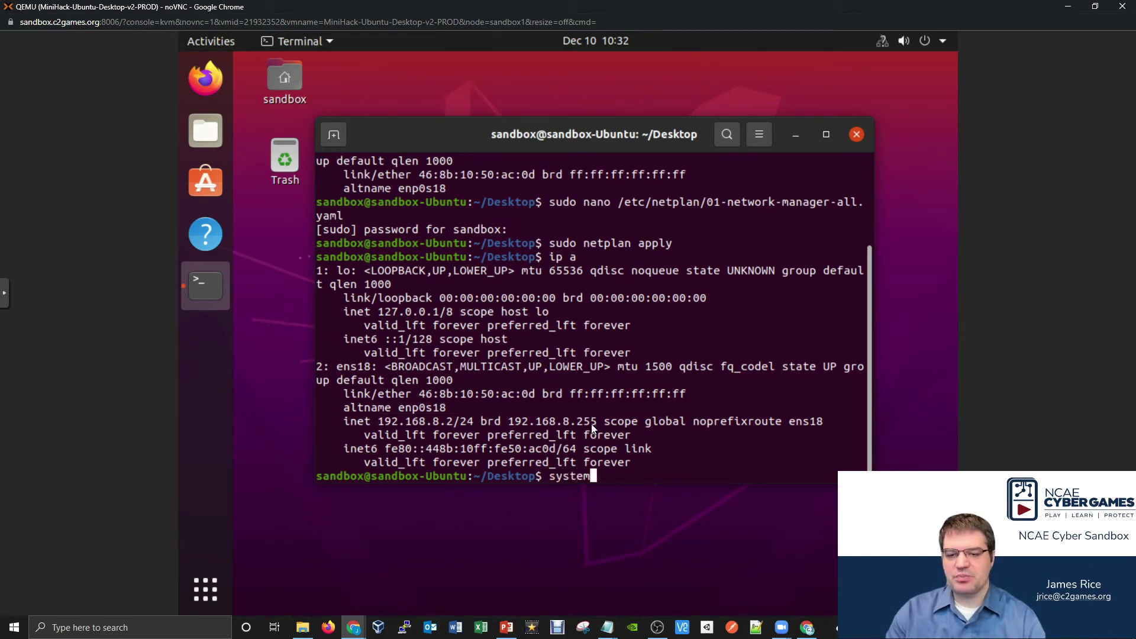
text(ctl status apac)
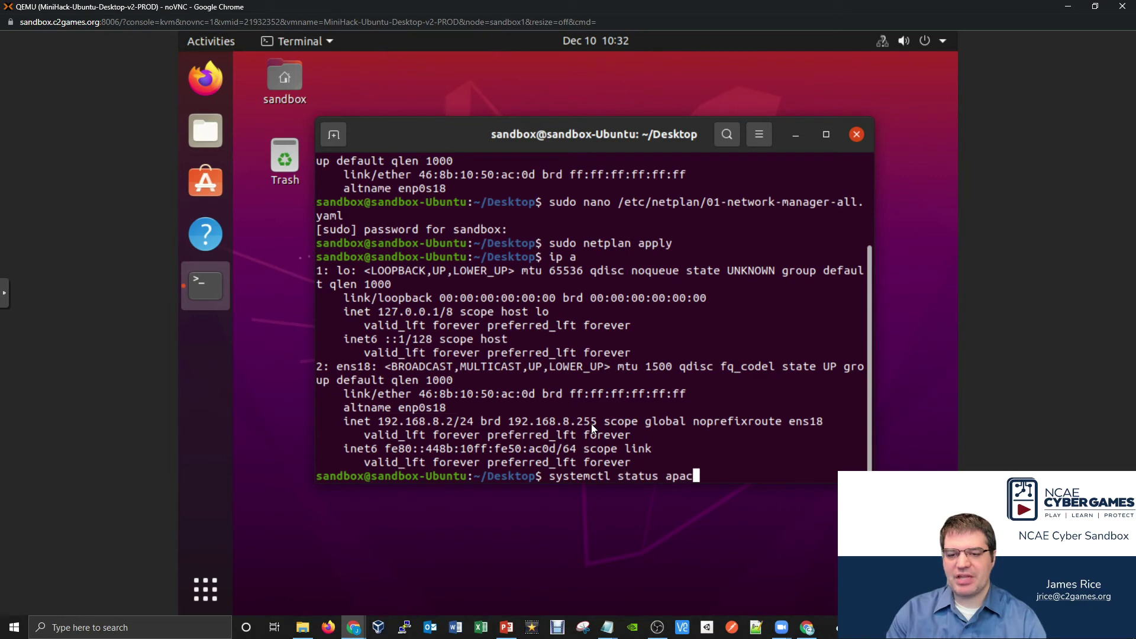
text(hhhhhhh)
- Check that apache2 is inactive (dead), then start it with sudo systemctl start apache2
key(BackSpace)
key(BackSpace)
key(BackSpace)
key(BackSpace)
key(BackSpace)
key(BackSpace)
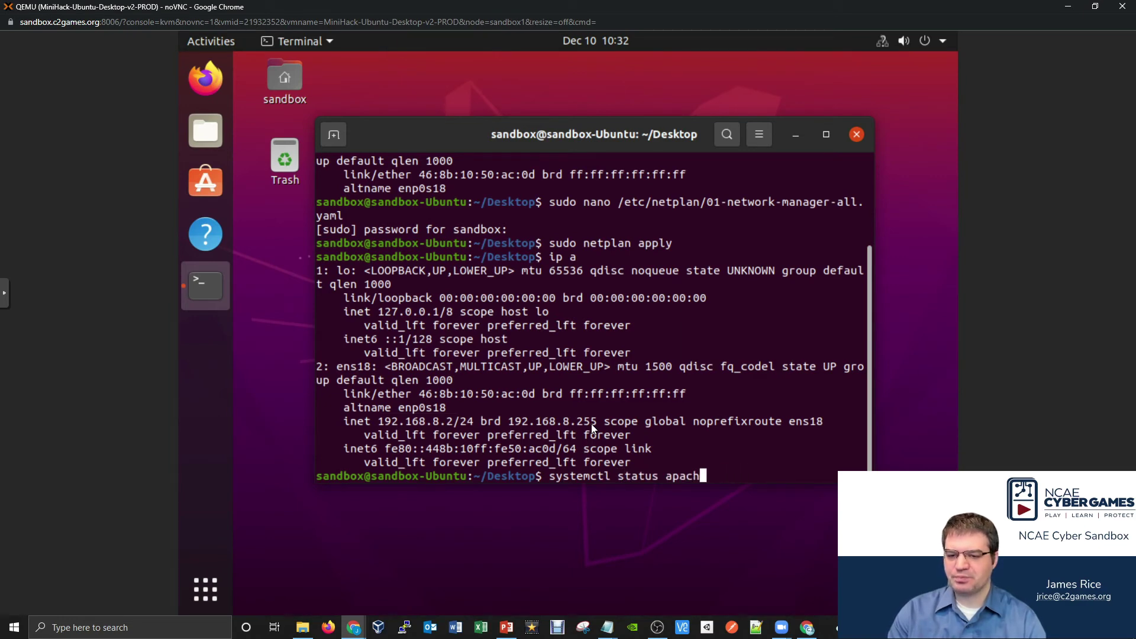
text(22)
key(Return)
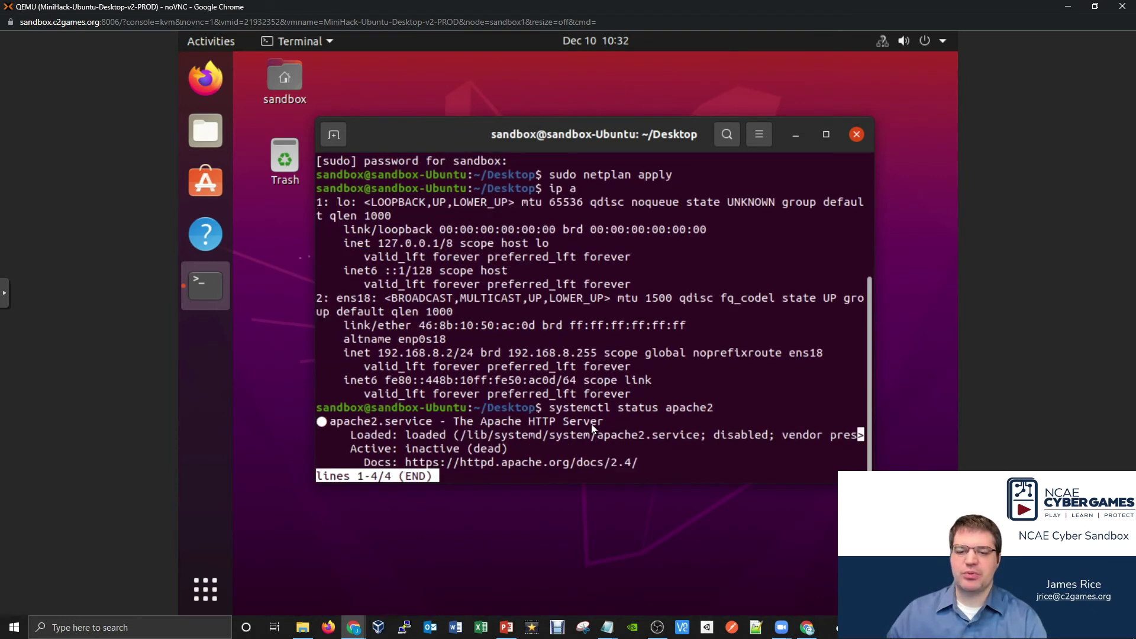
drag(406, 449, 510, 449)
click(599, 442)
key(q)
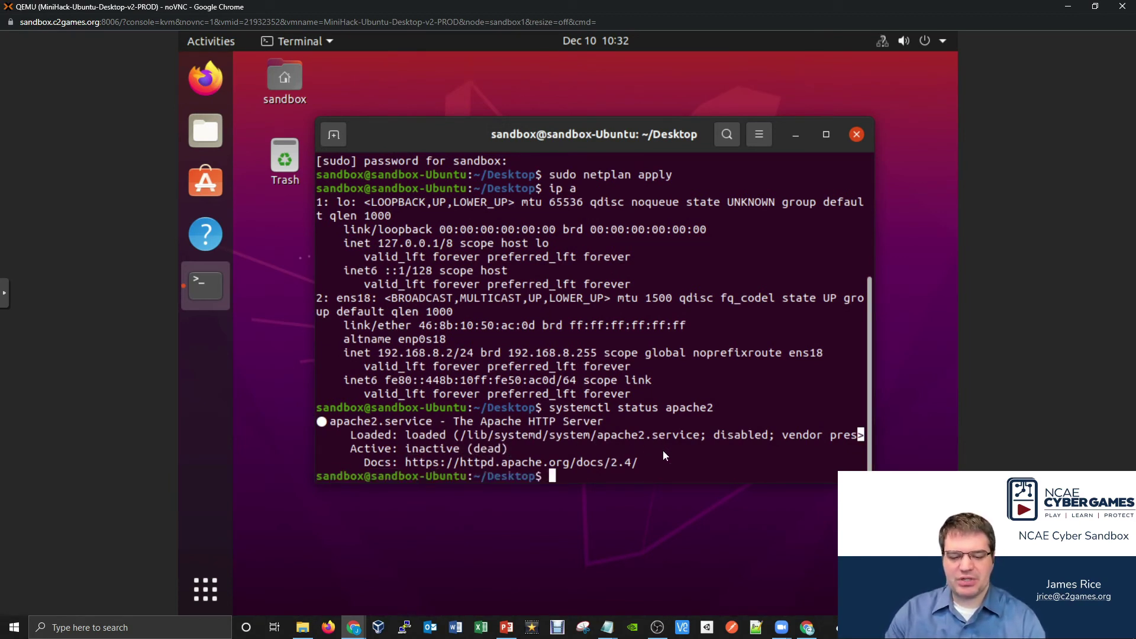
text(sudo s)
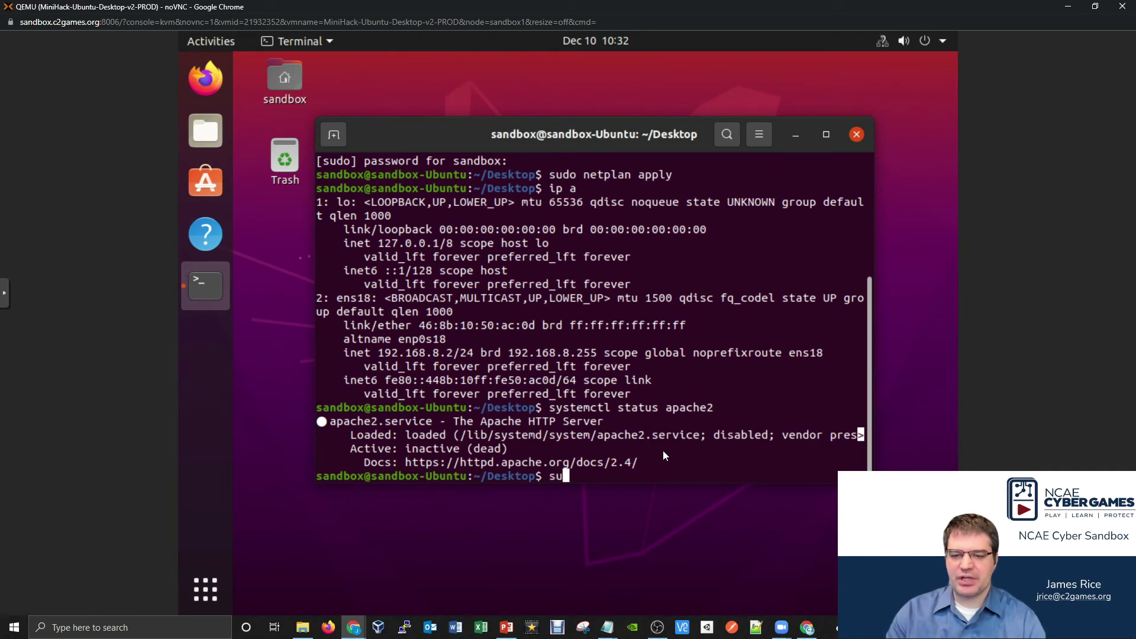
text(ystemct)
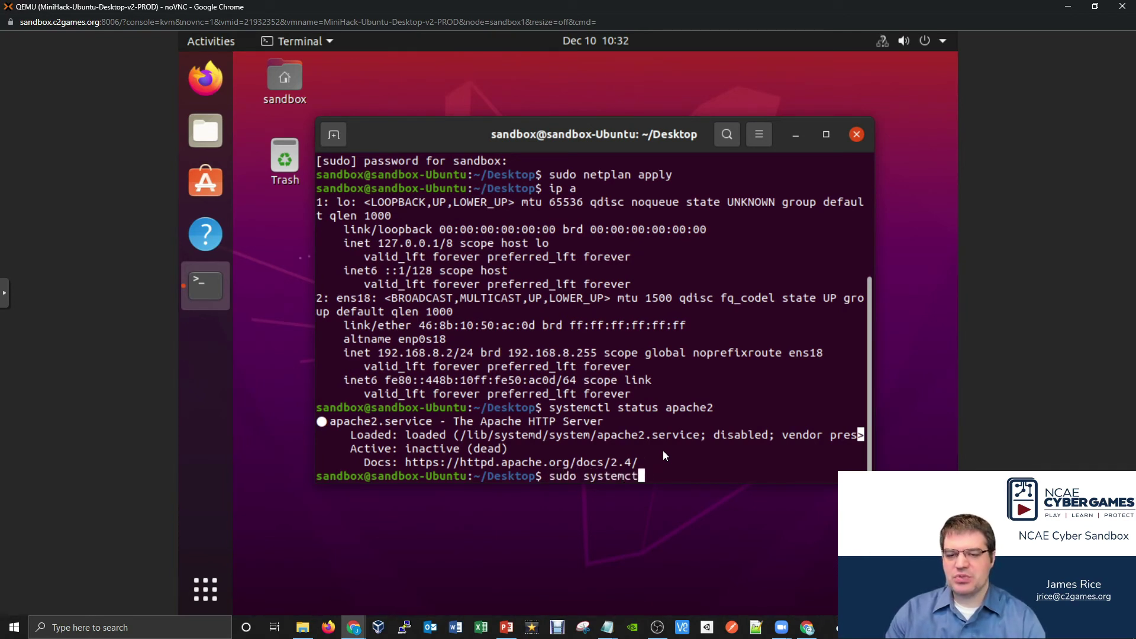
text(l start apache2)
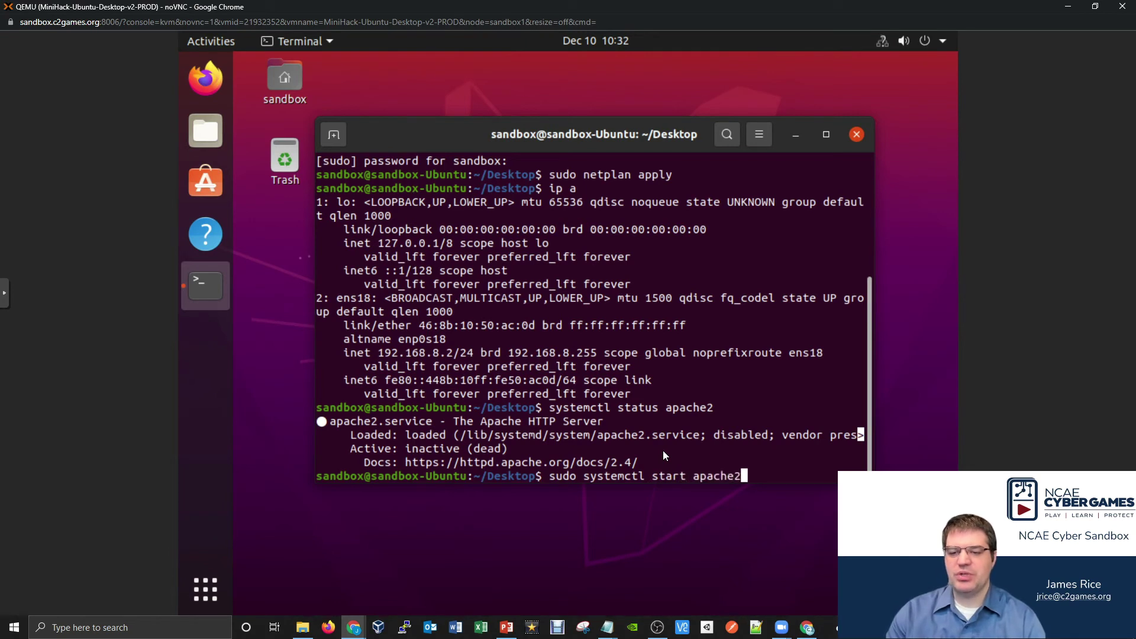
key(Return)
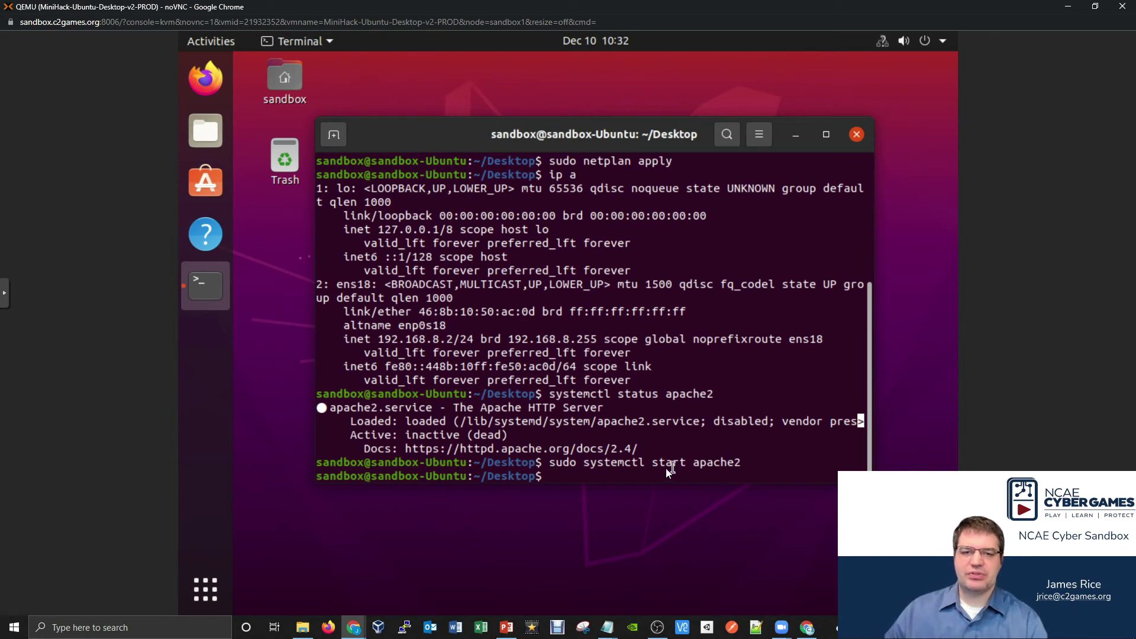
- Open a private Firefox window and load 192.168.8.2, showing 'This file is owned by: team0'
right_click(216, 87)
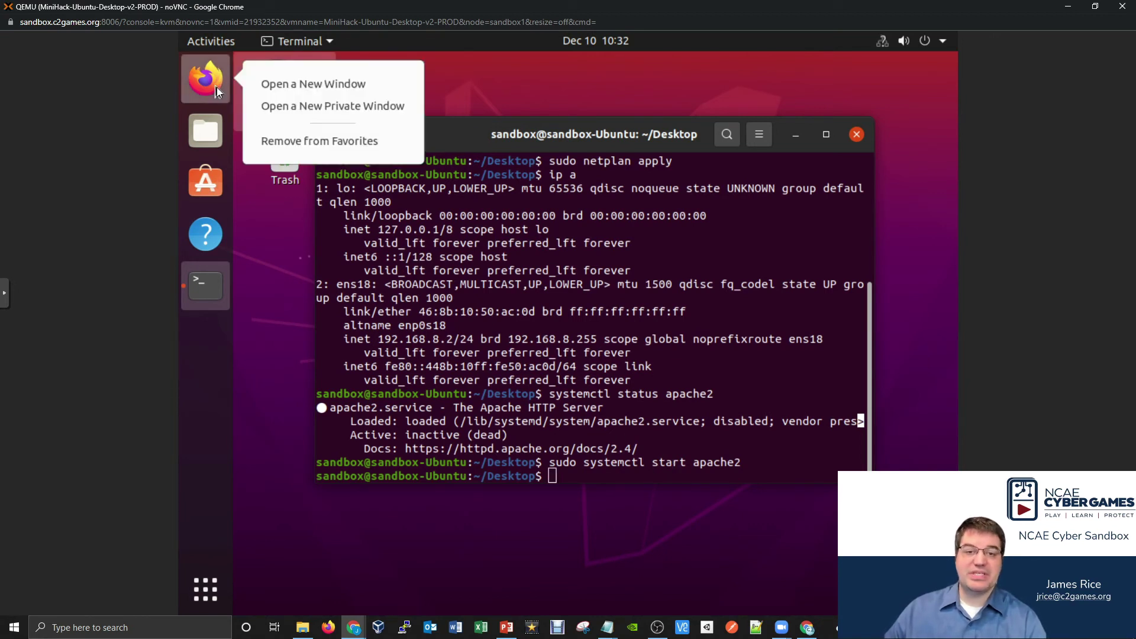
click(299, 108)
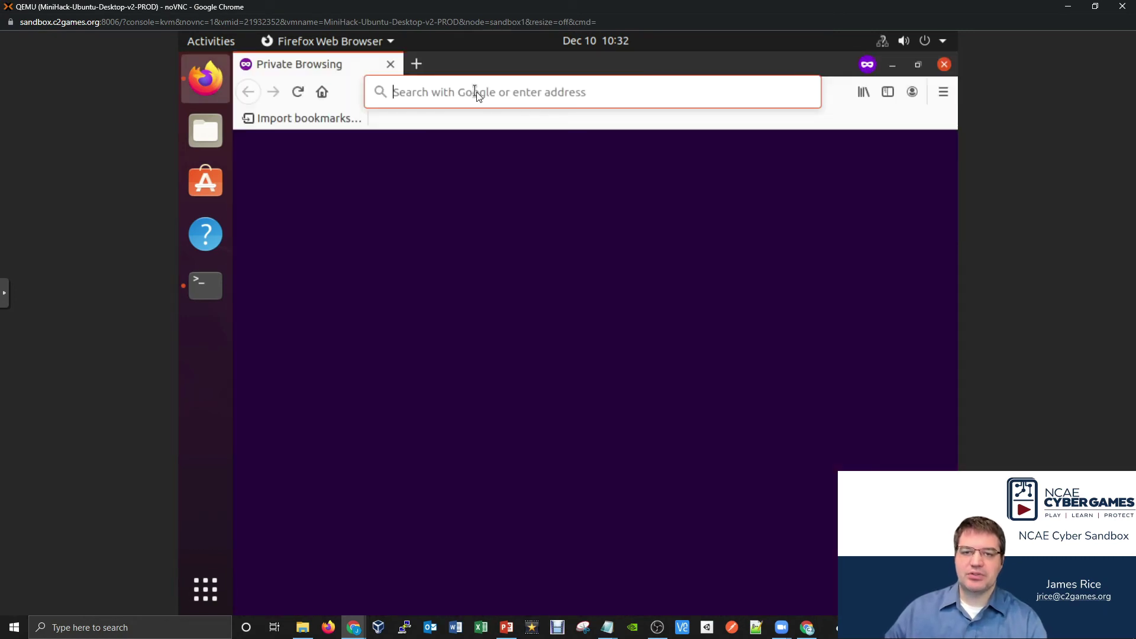
click(476, 92)
text(192.)
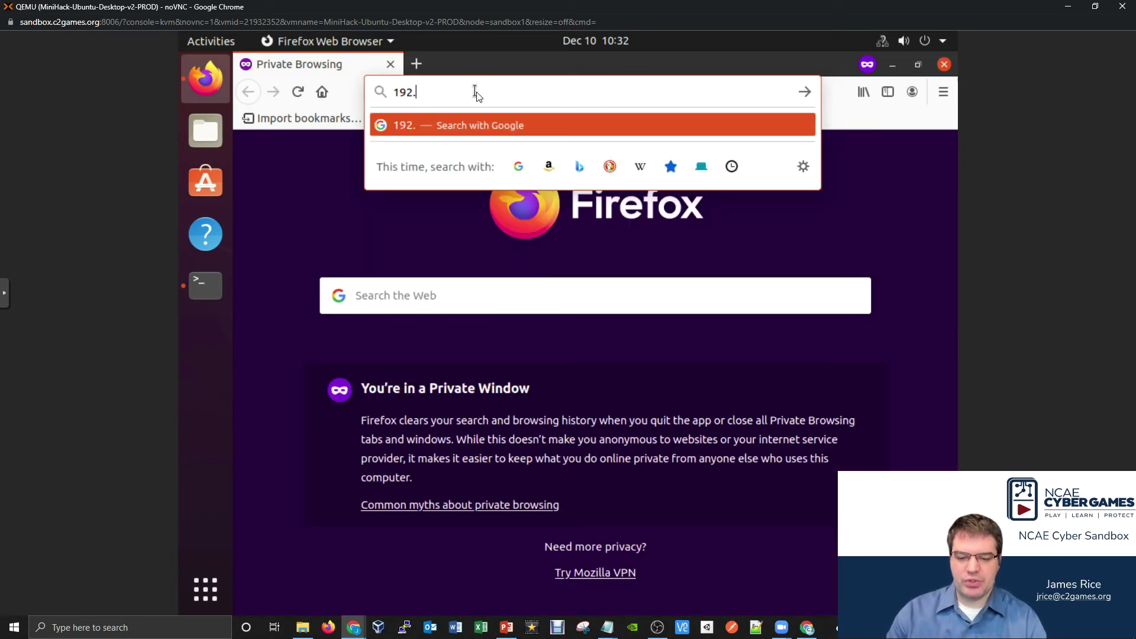
text(168.)
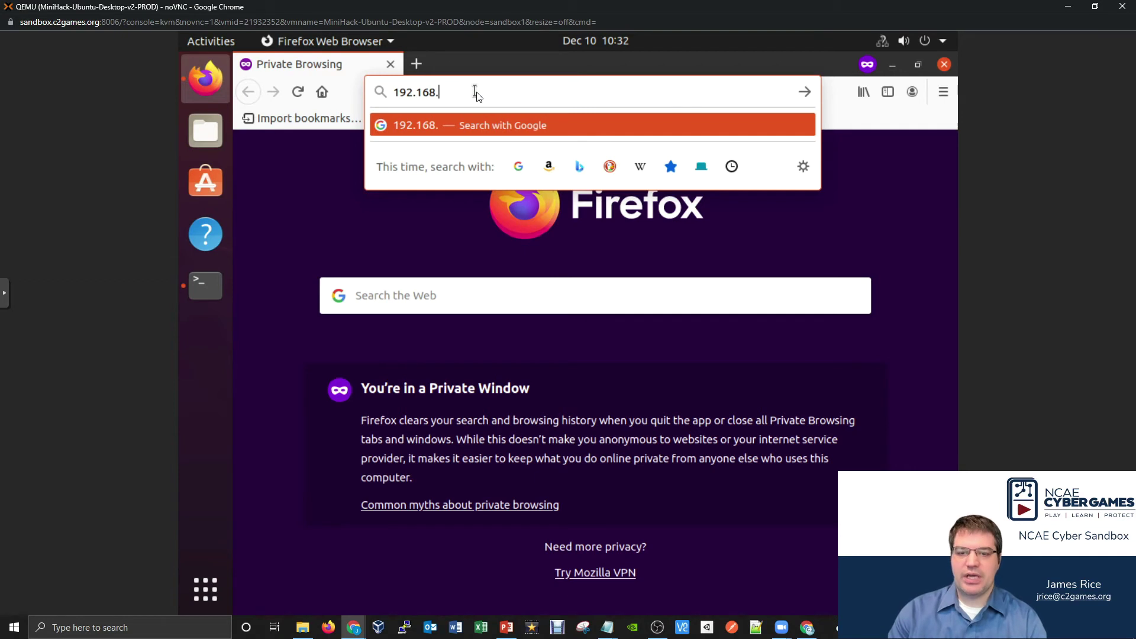
text(8.2)
key(Return)
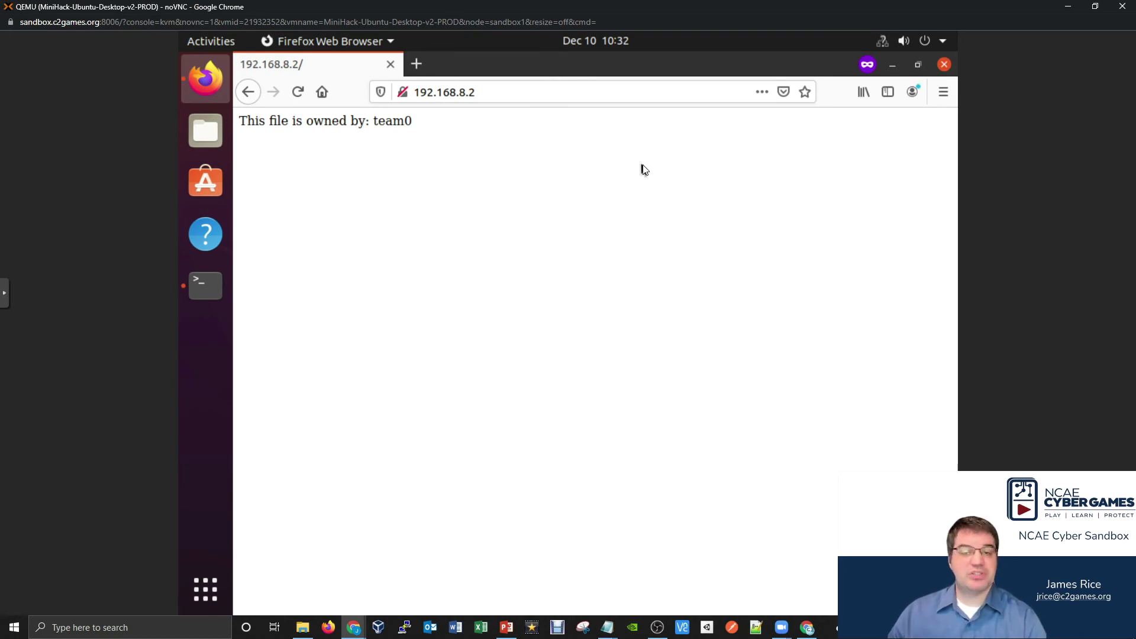
click(353, 623)
click(339, 587)
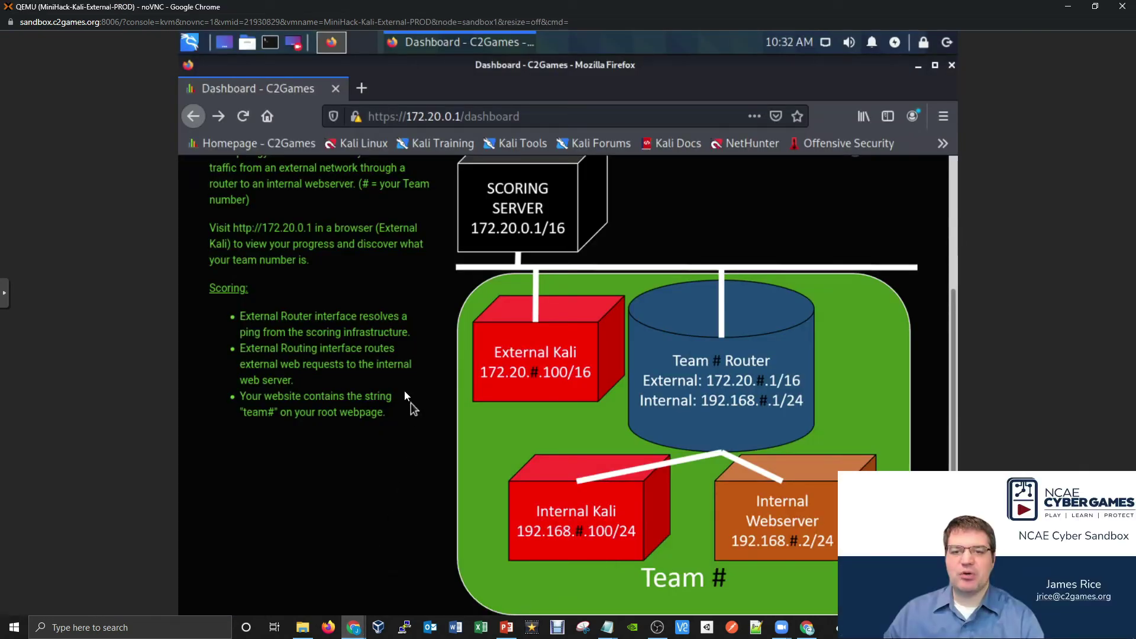
scroll(411, 403, up, 5)
click(421, 180)
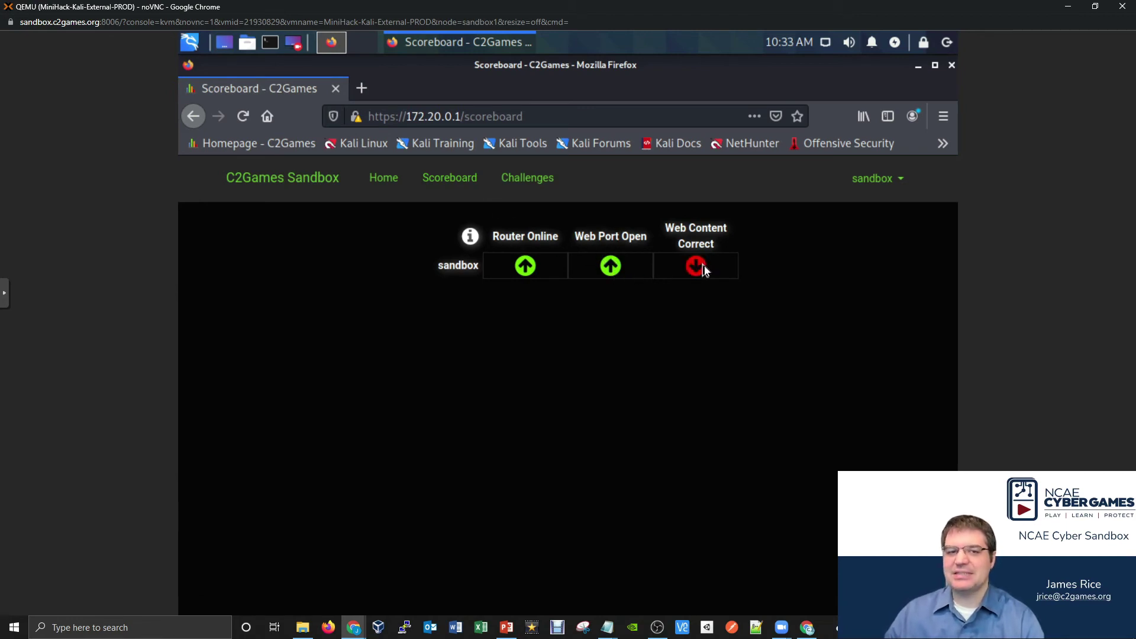
click(195, 116)
scroll(666, 336, down, 3)
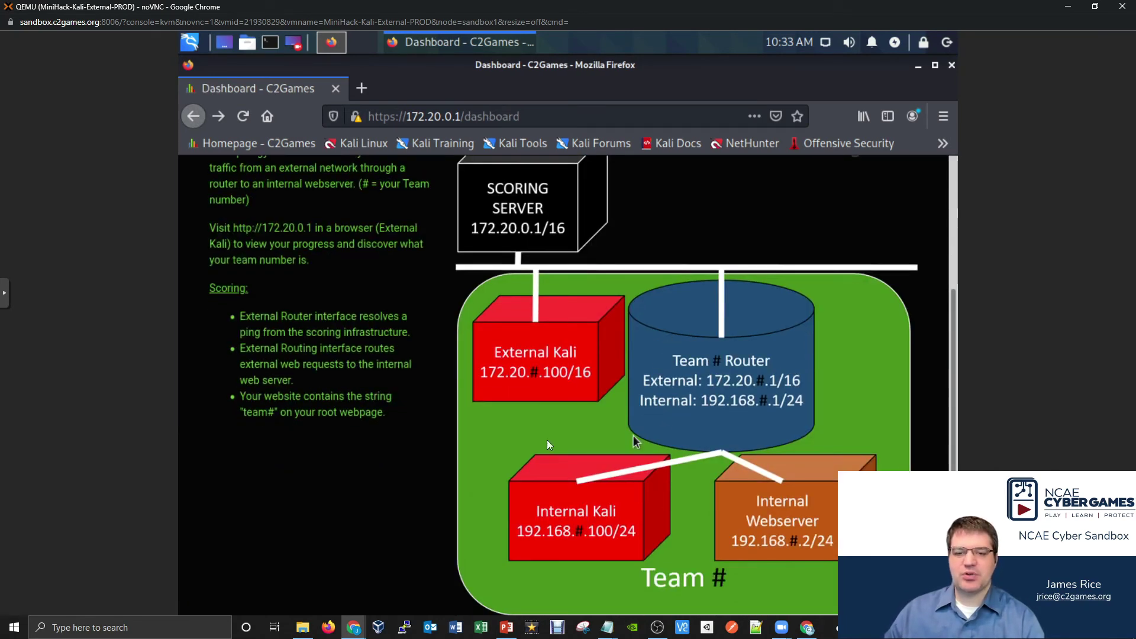
drag(248, 412, 273, 413)
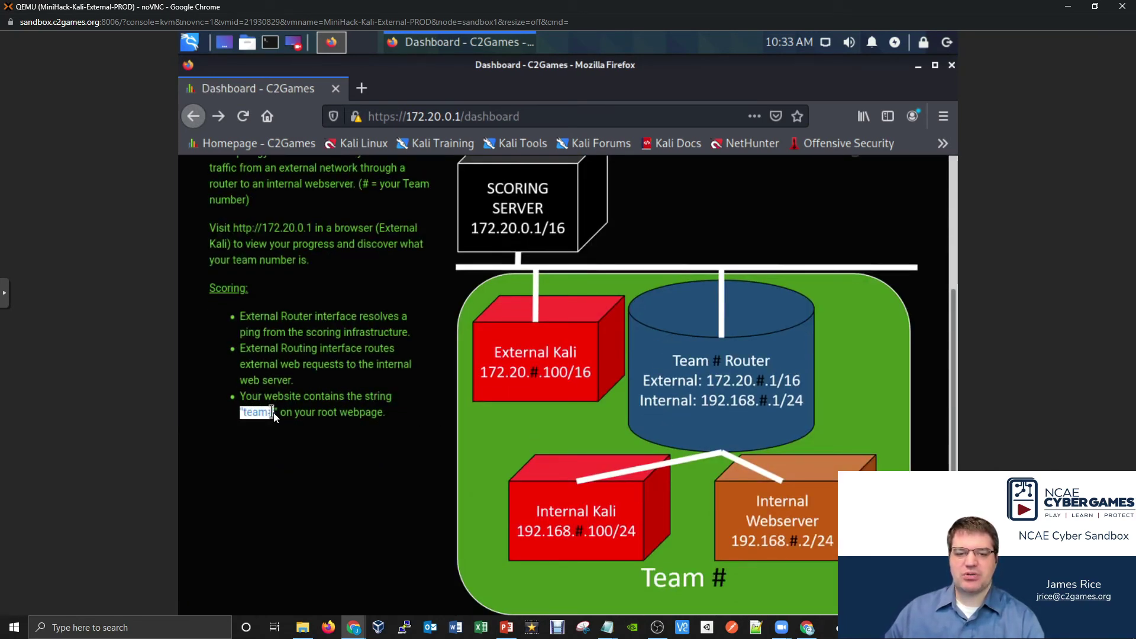
click(316, 412)
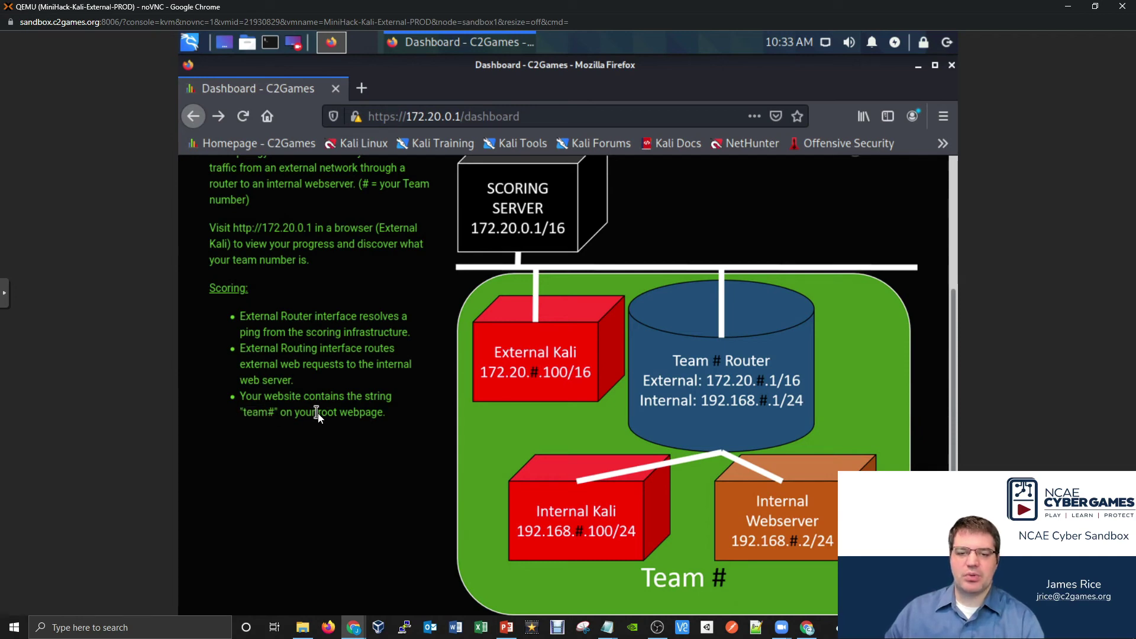
scroll(318, 414, up, 1)
scroll(318, 414, up, 4)
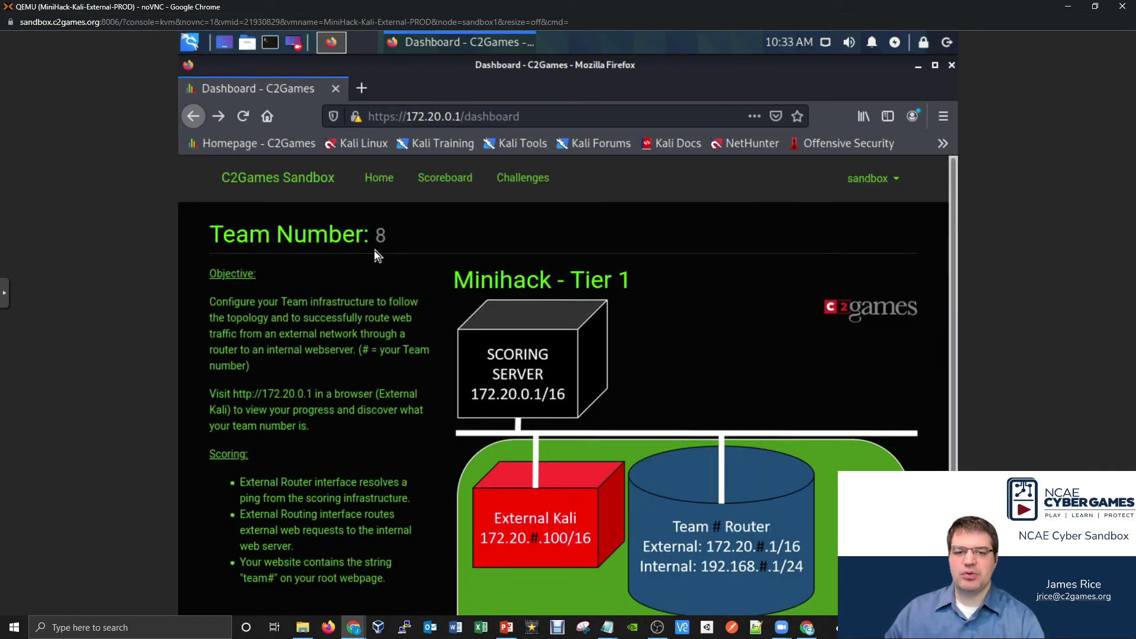
mouse_move(354, 627)
click(537, 543)
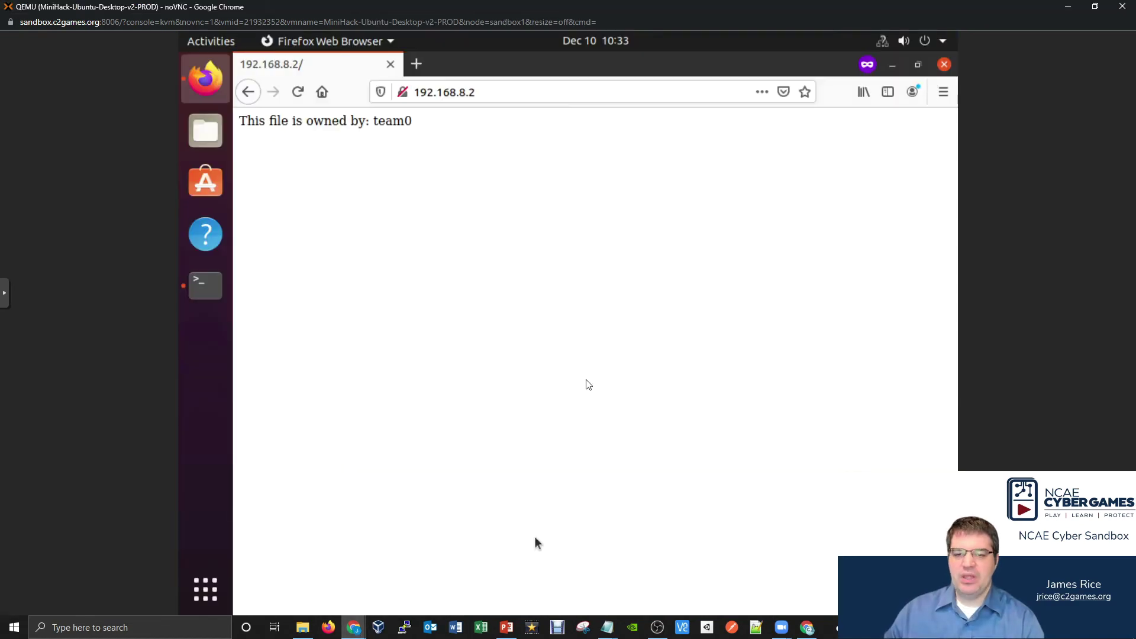
- Open /var/www/html/index.html in nano with sudo
click(898, 66)
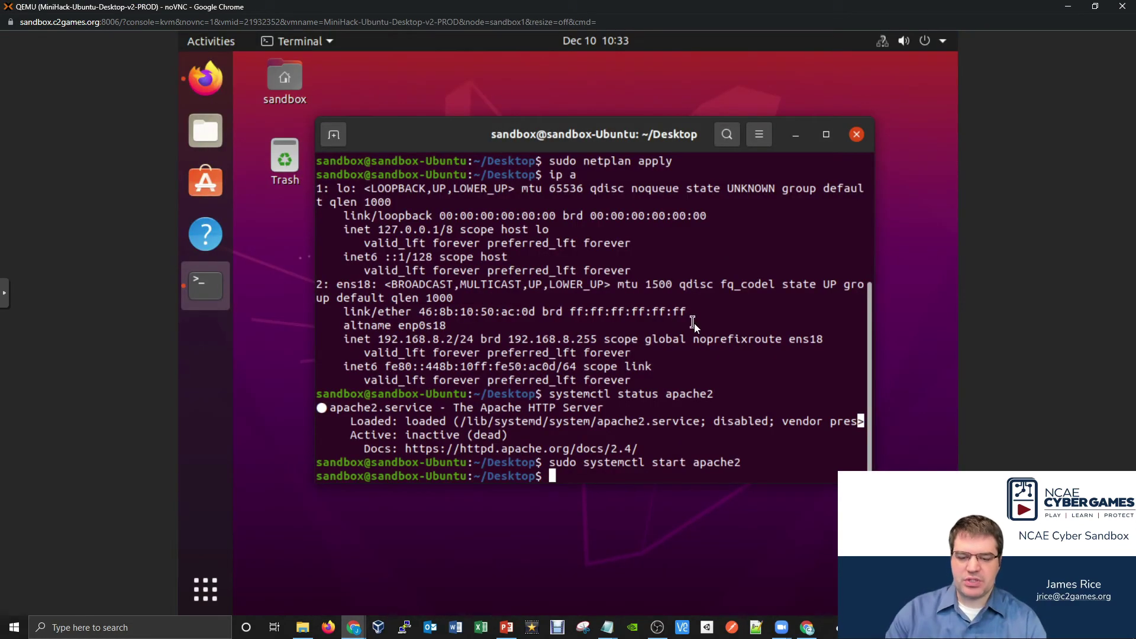
text(sudo )
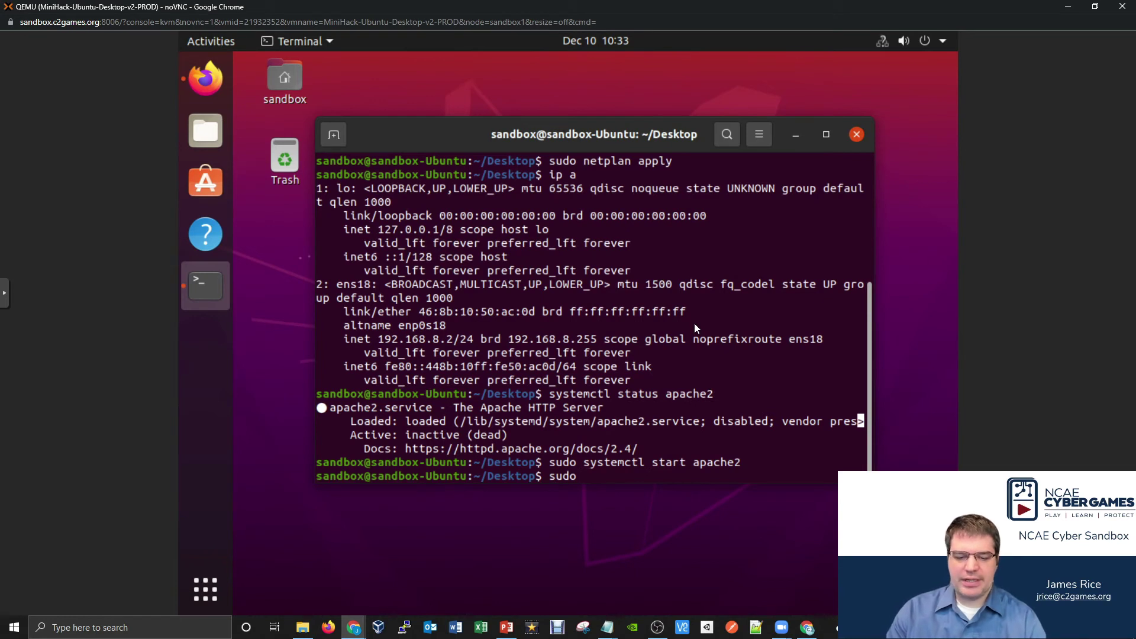
text(nano /)
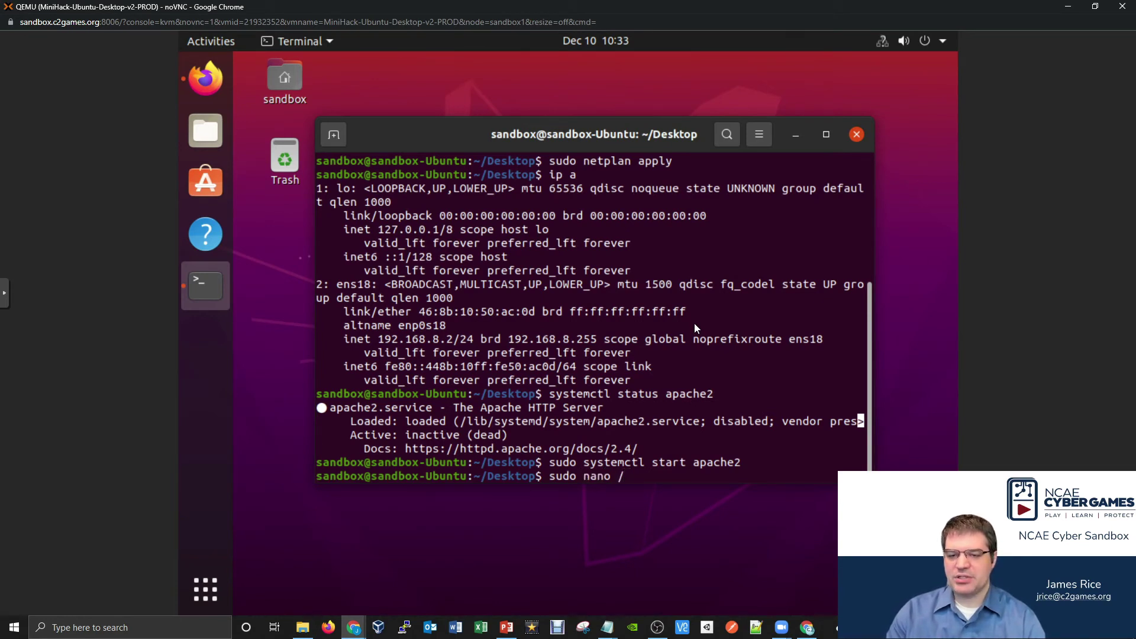
text(v)
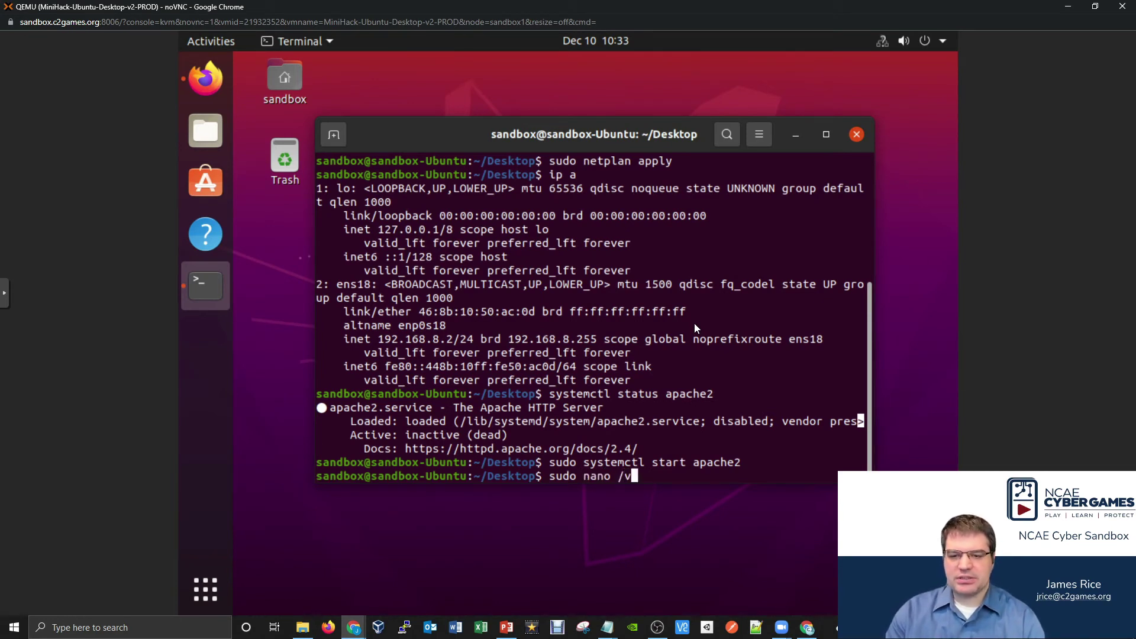
text(ar/www/)
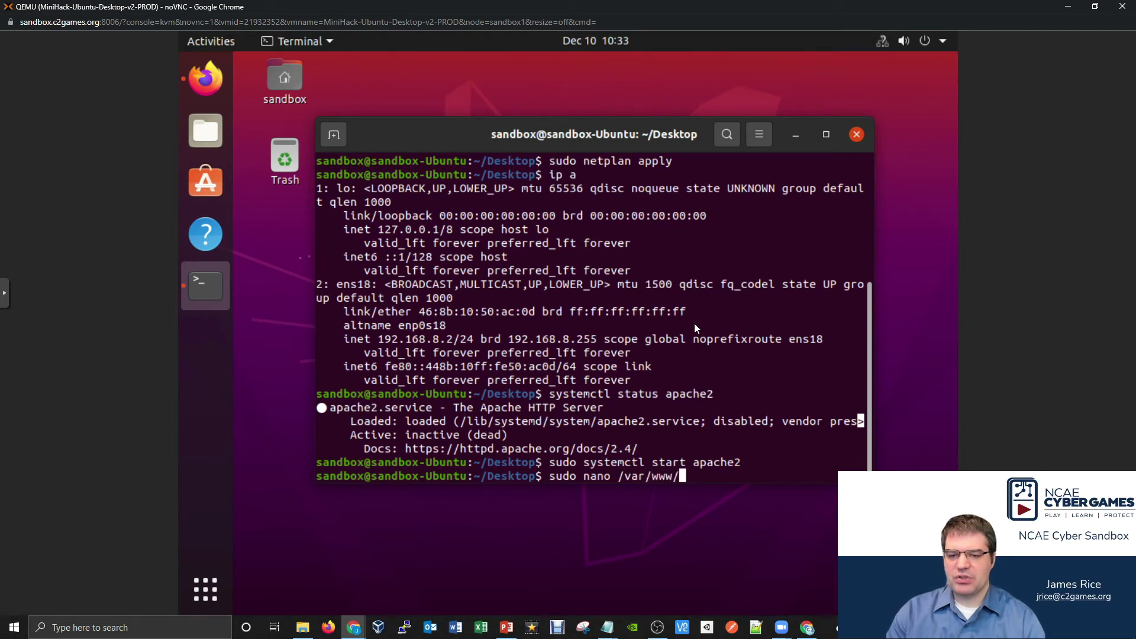
text(html/)
key(Tab)
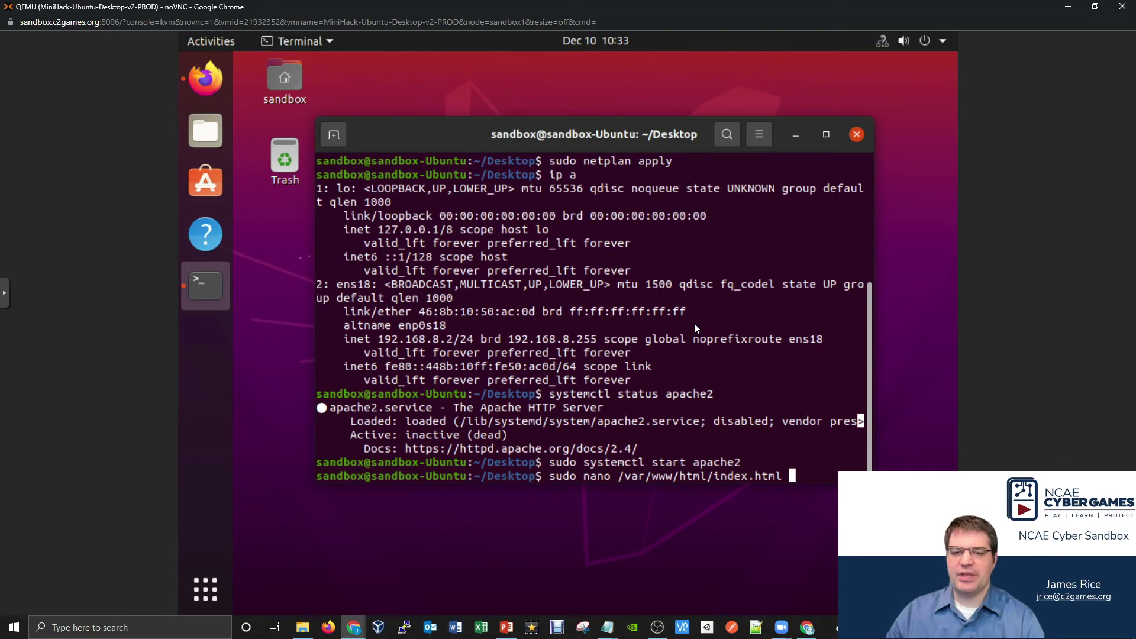
key(Return)
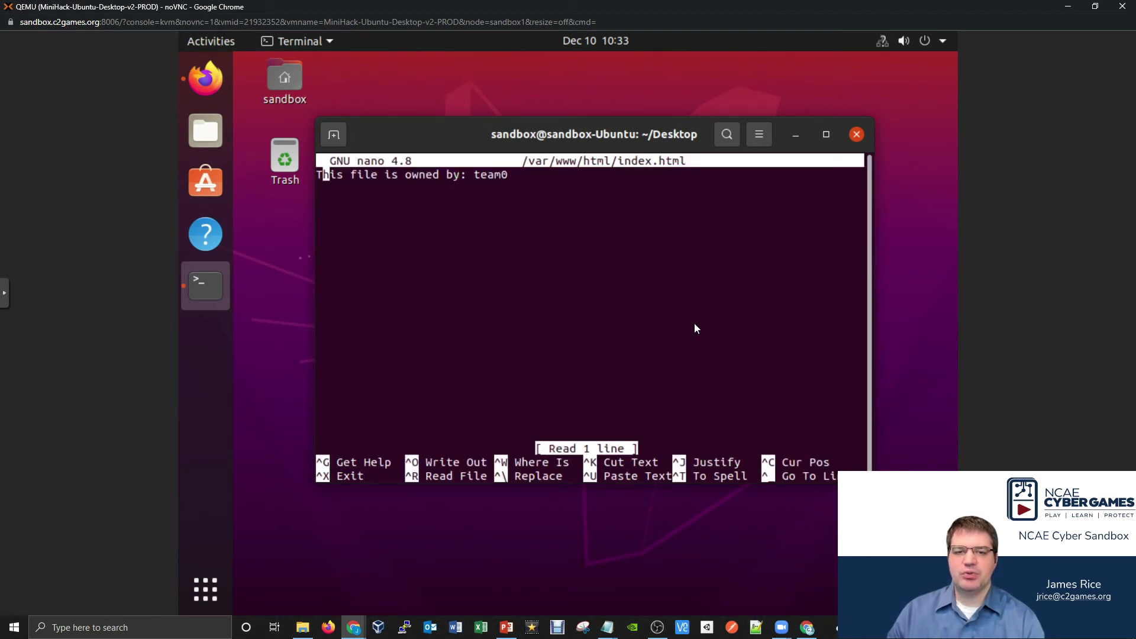
- Change team0 to team8 in the page and save the file under the same name
key(Right)
key(Right)
key(Right)
key(Right)
key(Right)
key(Right)
key(Right)
key(Right)
key(Right)
key(Right)
key(Right)
key(Right)
key(Right)
key(Right)
key(Right)
key(Right)
key(Right)
key(Right)
key(Right)
key(Right)
key(Left)
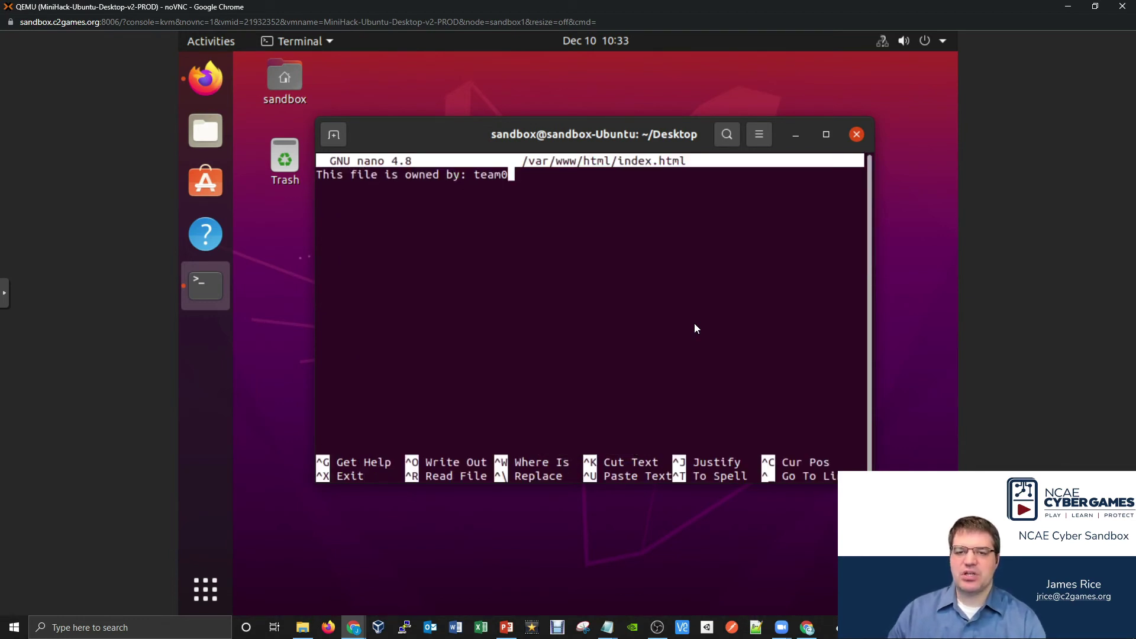
key(BackSpace)
text(8)
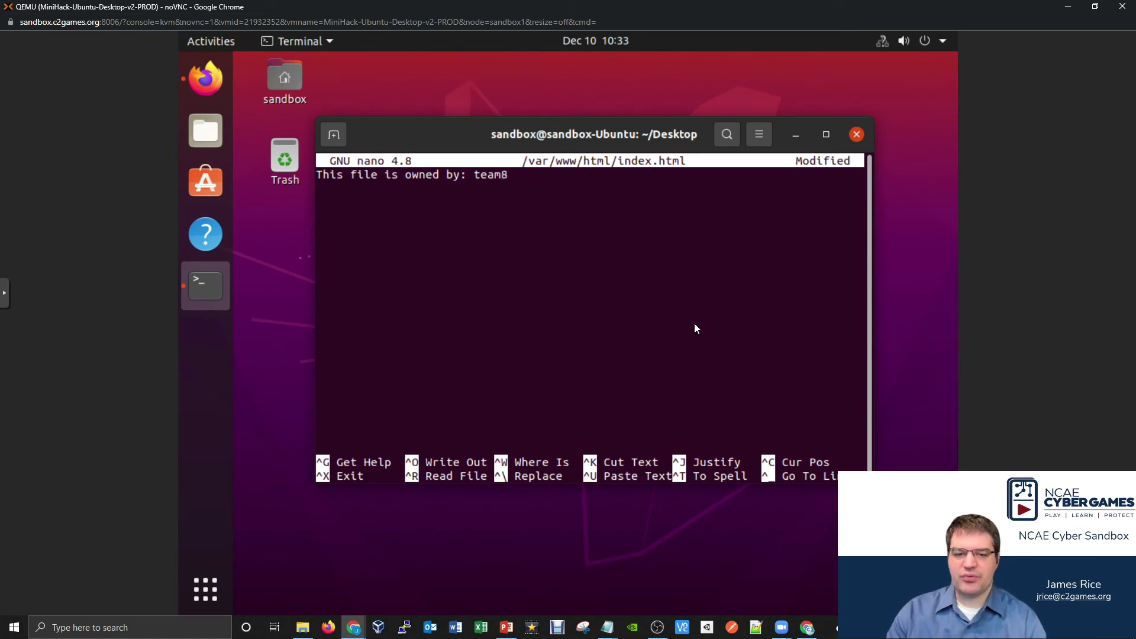
key(ctrl+x)
key(y)
key(Return)
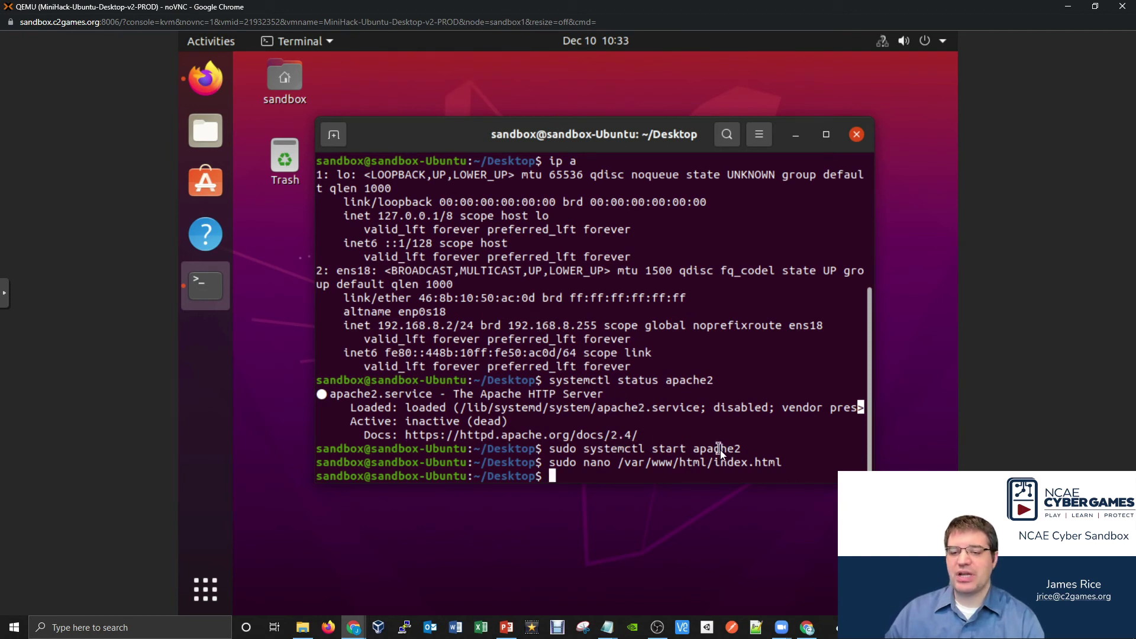
- Reload 192.168.8.2 to confirm team8, then open the C2Games scoreboard in the Kali-External console
click(219, 79)
click(298, 92)
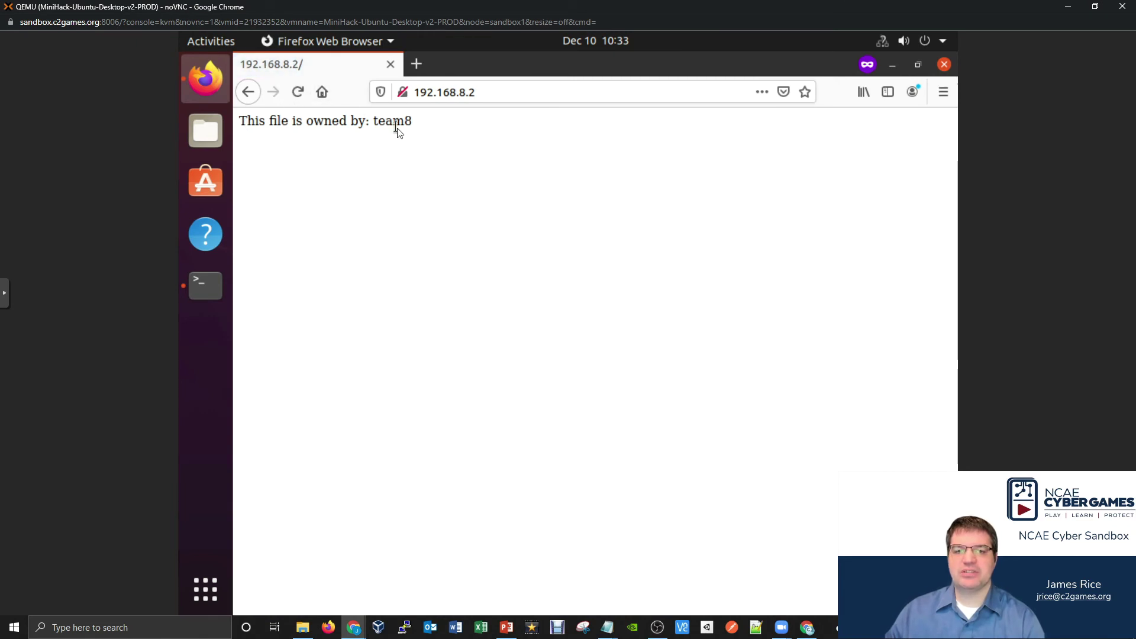
click(358, 627)
click(318, 578)
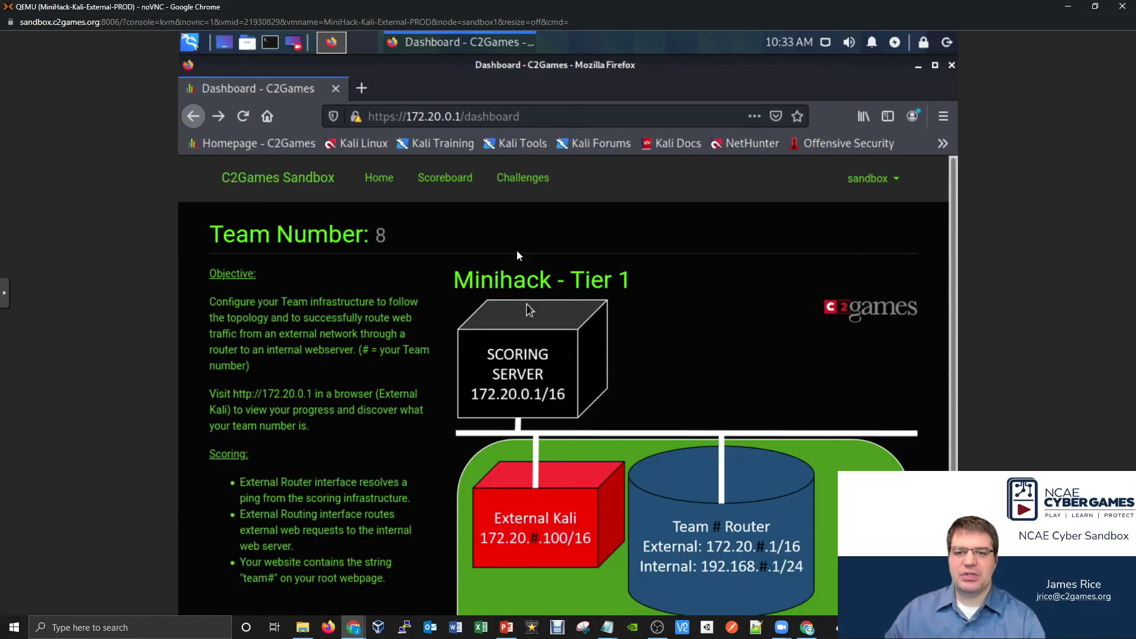
click(459, 189)
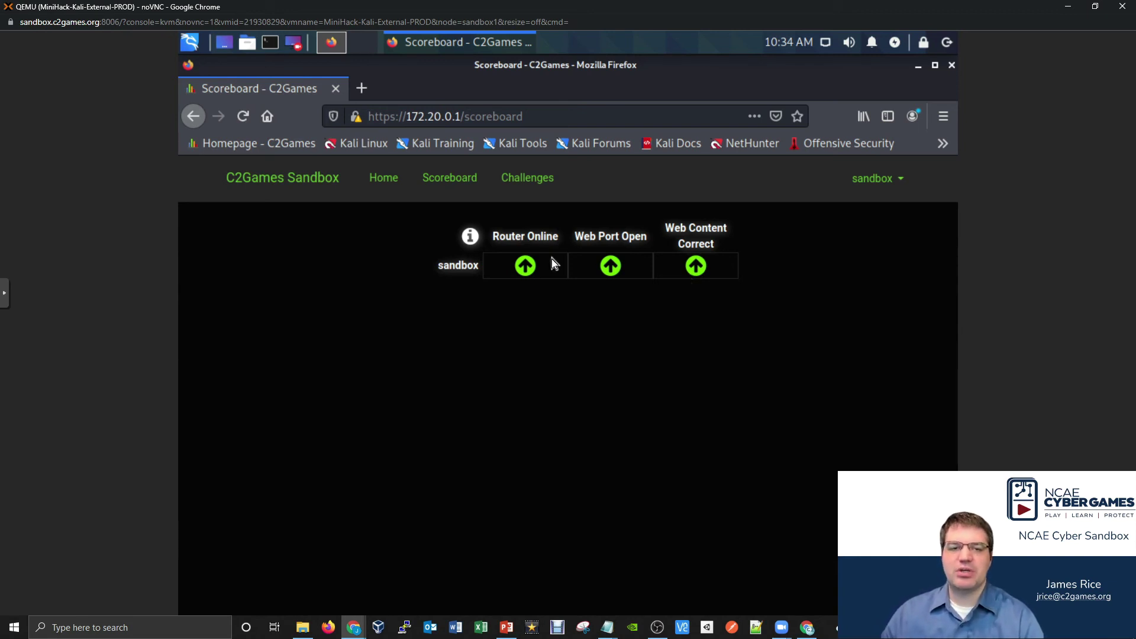
- Go back to the C2Games dashboard and scroll down to the network topology diagram
click(196, 119)
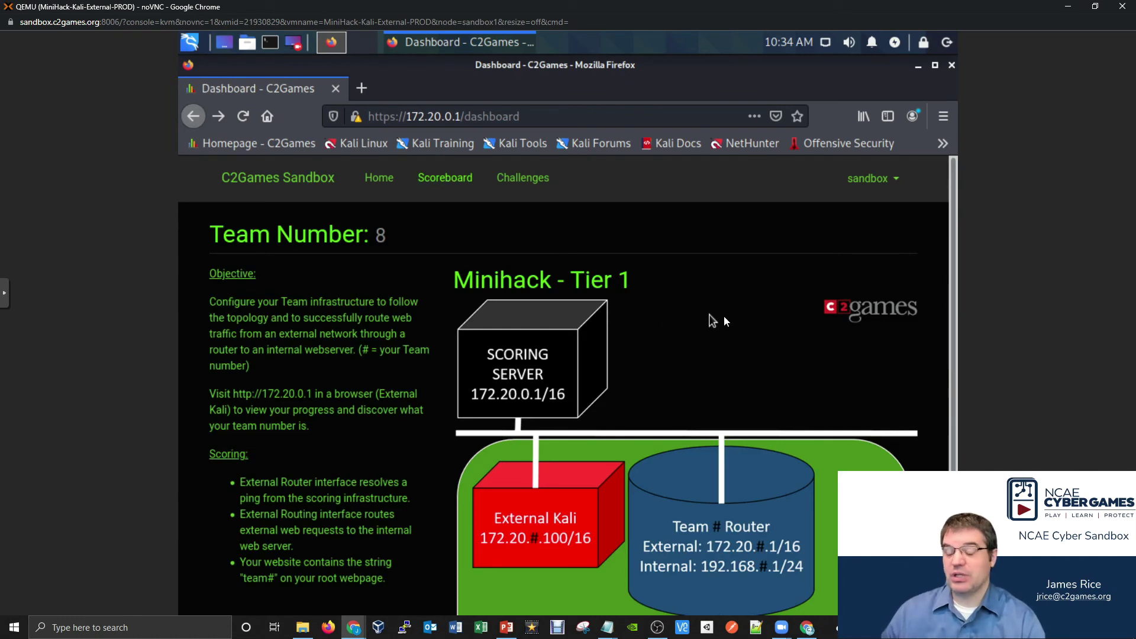
scroll(751, 314, down, 2)
scroll(769, 308, down, 2)
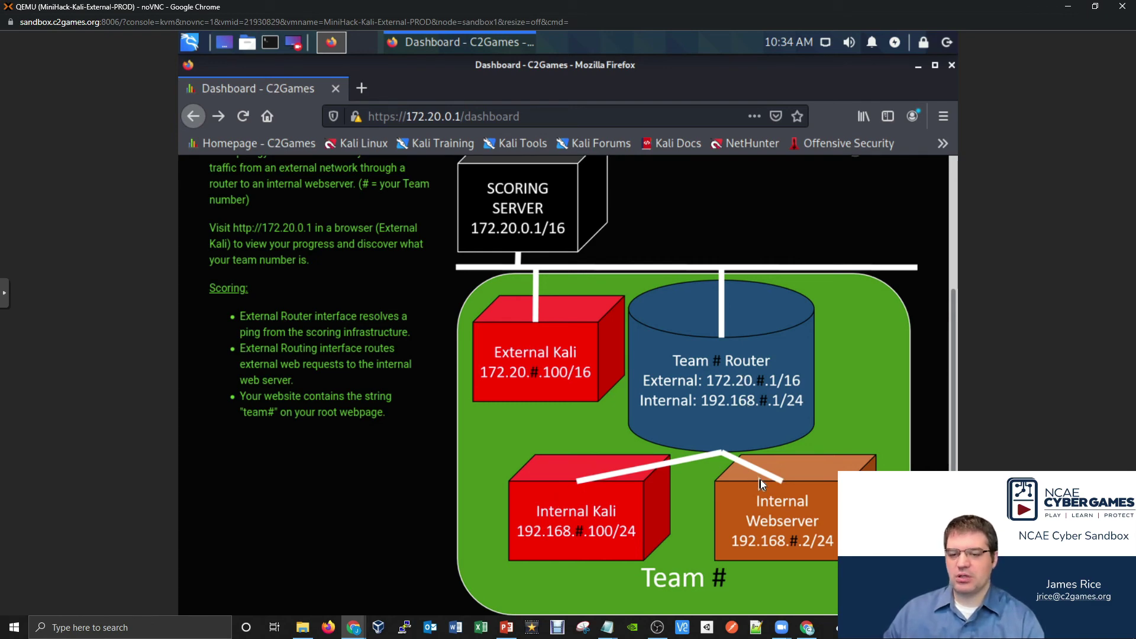
- Open the Kali-Internal VM's console maximized, with noVNC scaling mode set to Local Scaling
mouse_move(353, 627)
click(225, 586)
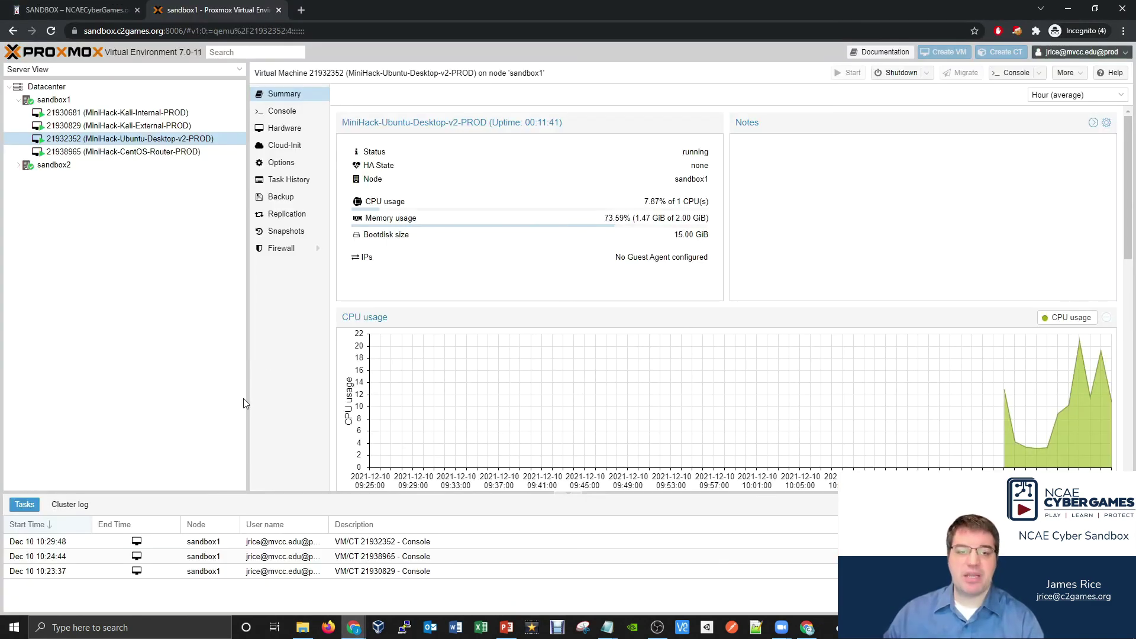
double_click(155, 113)
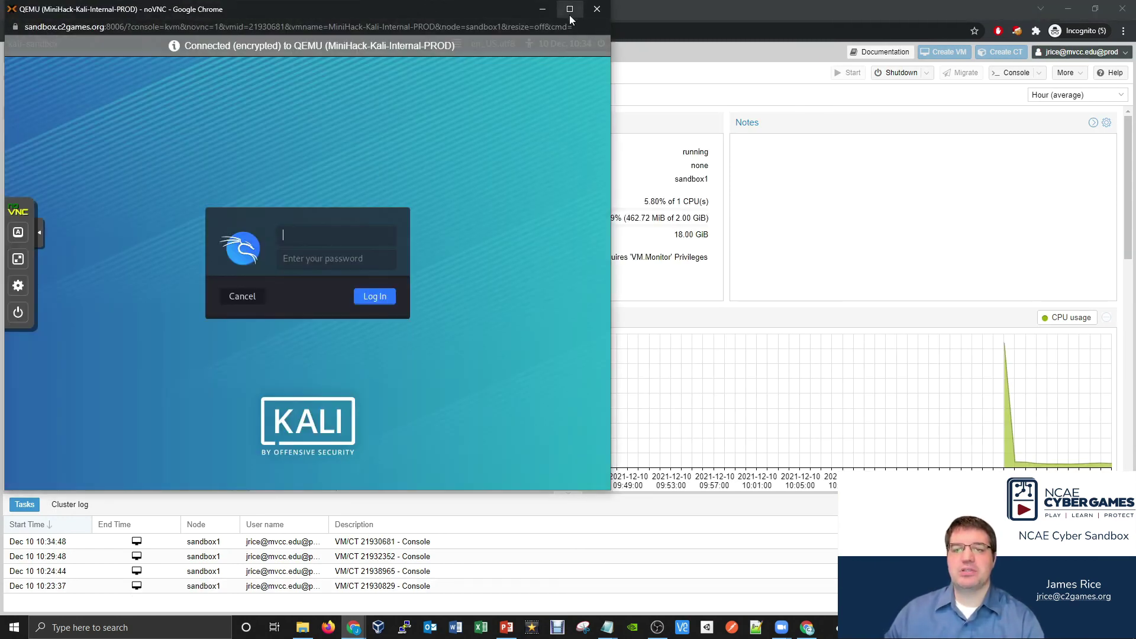
click(571, 11)
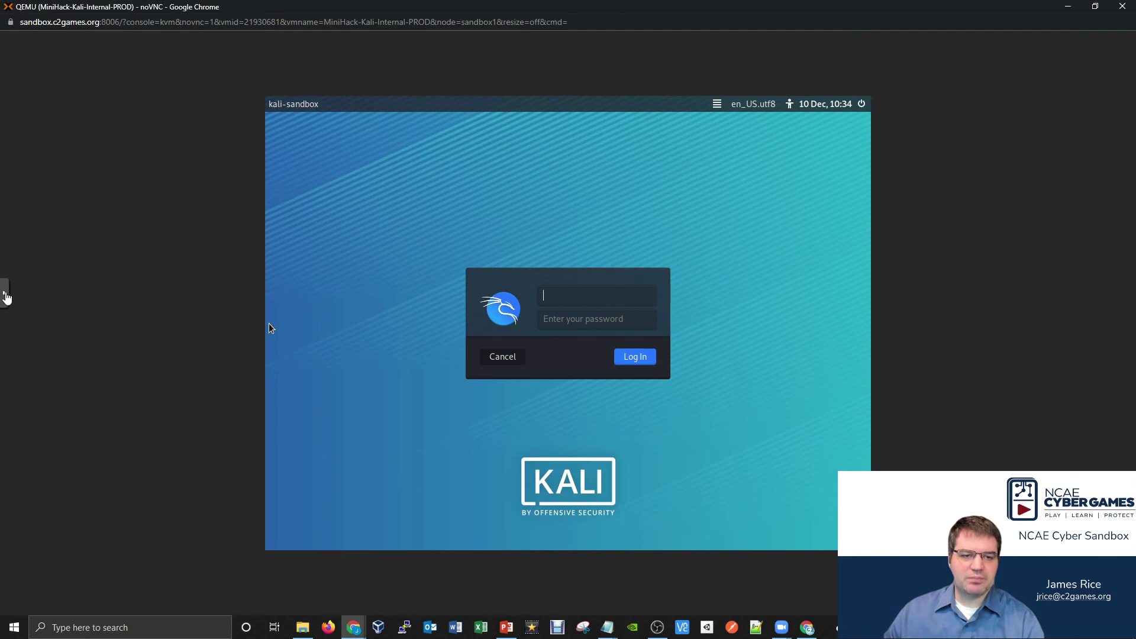
click(5, 298)
click(13, 346)
click(80, 358)
click(77, 376)
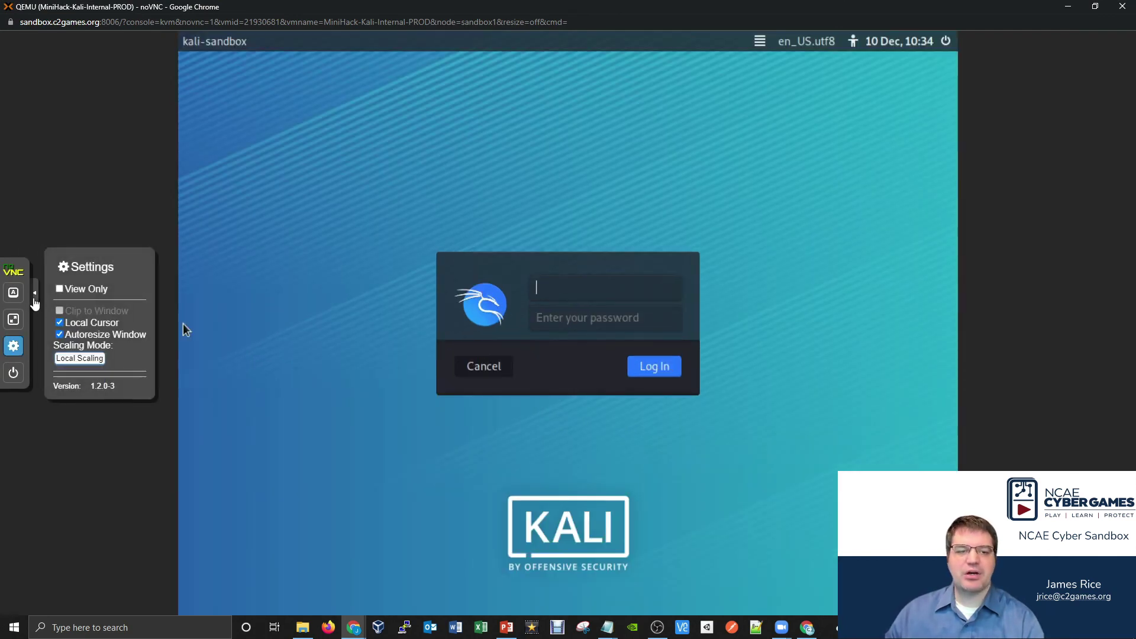
click(33, 298)
- Log in to the Kali desktop by entering the account's username and password
text(sand)
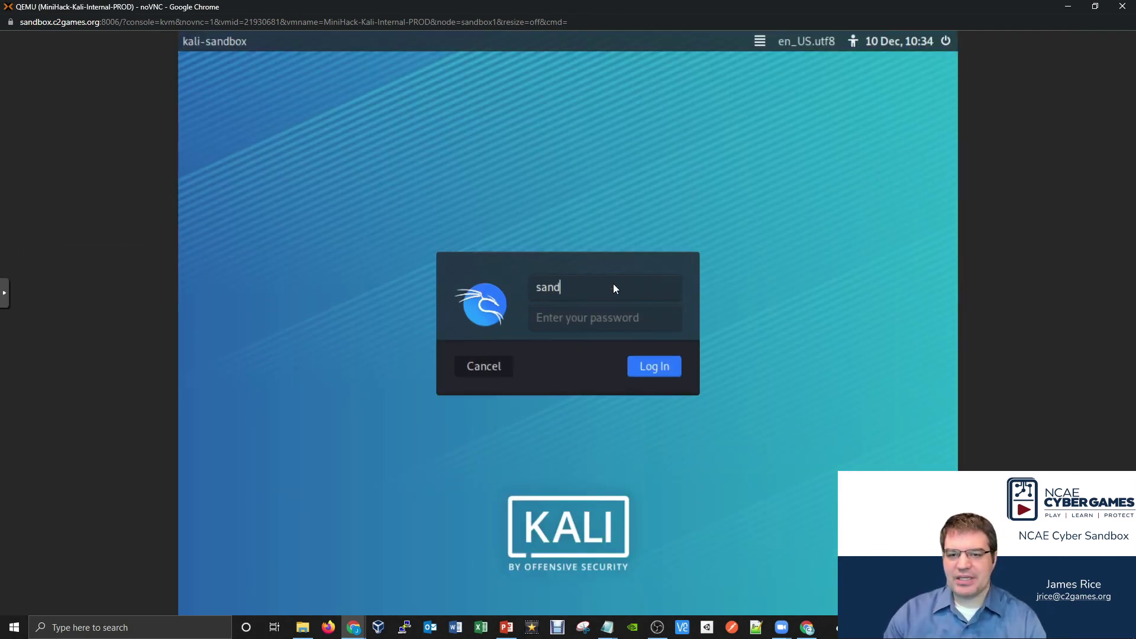
text(box)
key(Tab)
text(sandb)
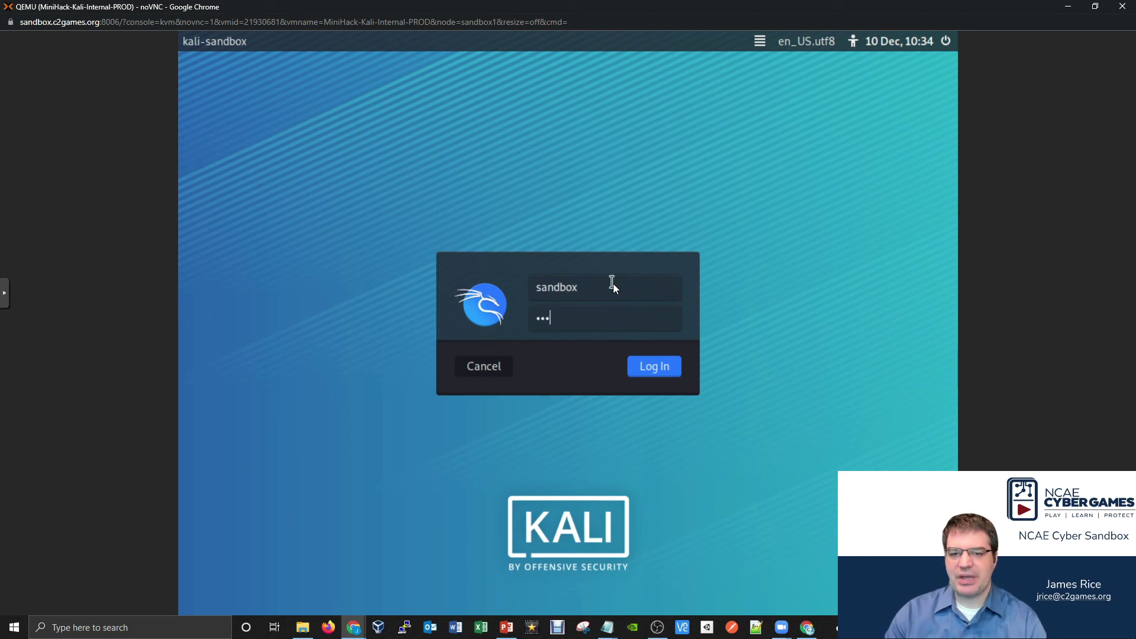
text(ox)
key(Return)
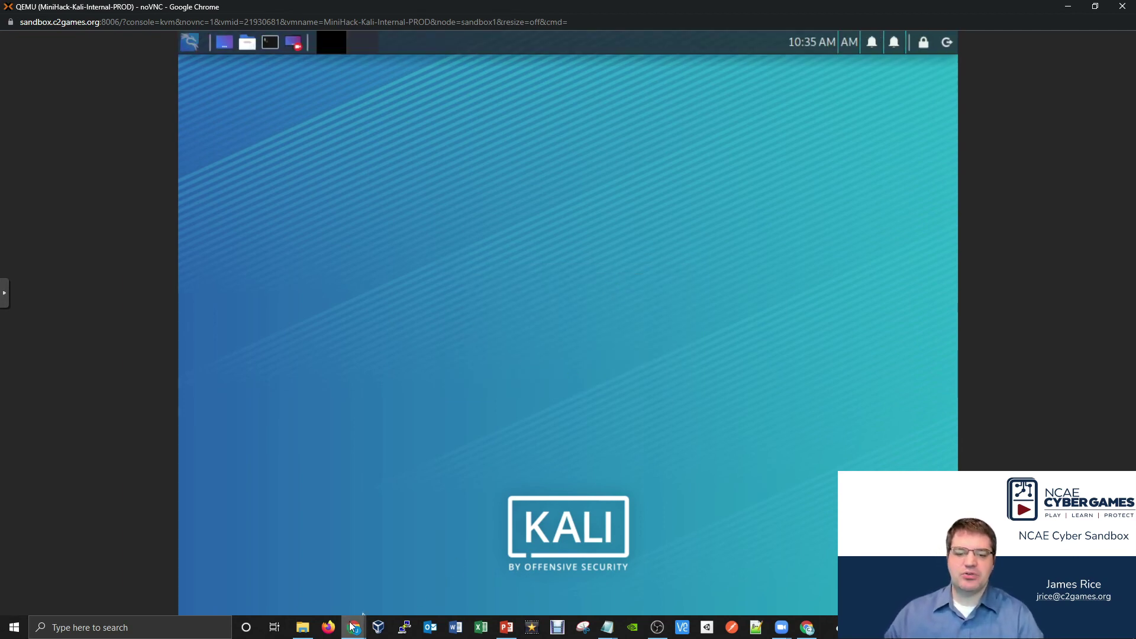
mouse_move(354, 628)
click(246, 585)
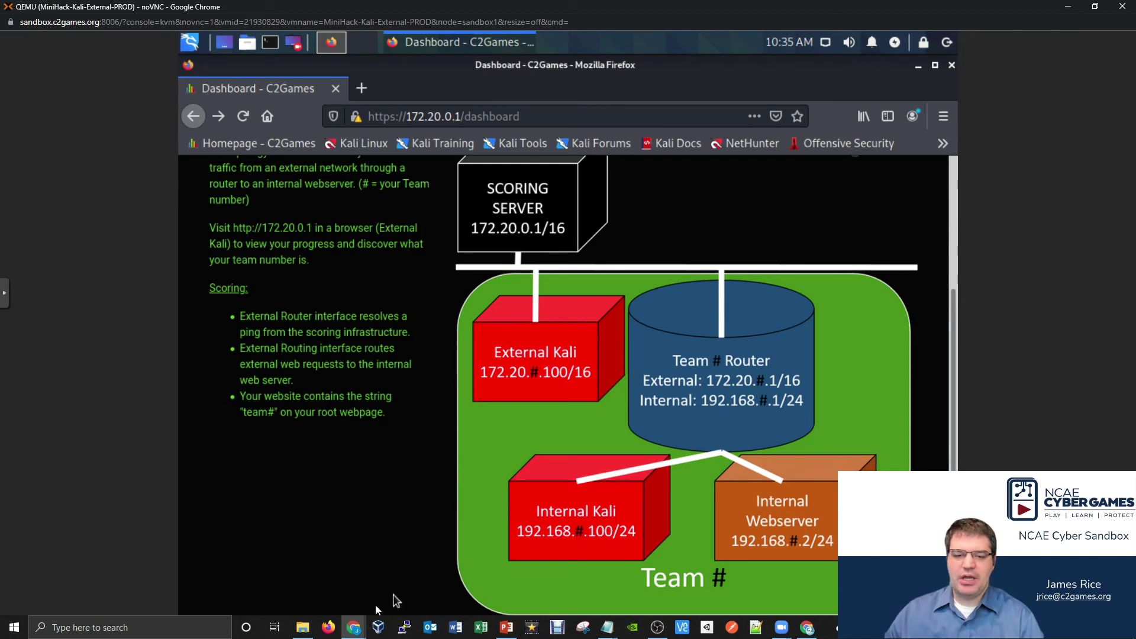
- From a new Kali terminal, open /etc/network/interfaces in nano with sudo, supplying the sudo password
mouse_move(354, 628)
click(592, 597)
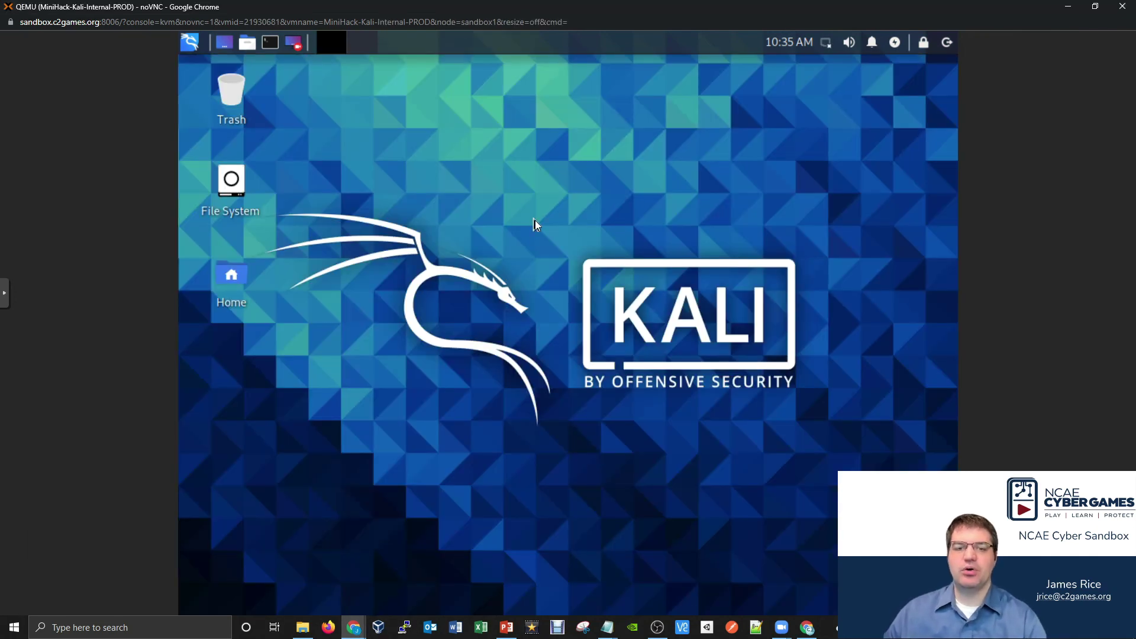
click(270, 42)
text(s)
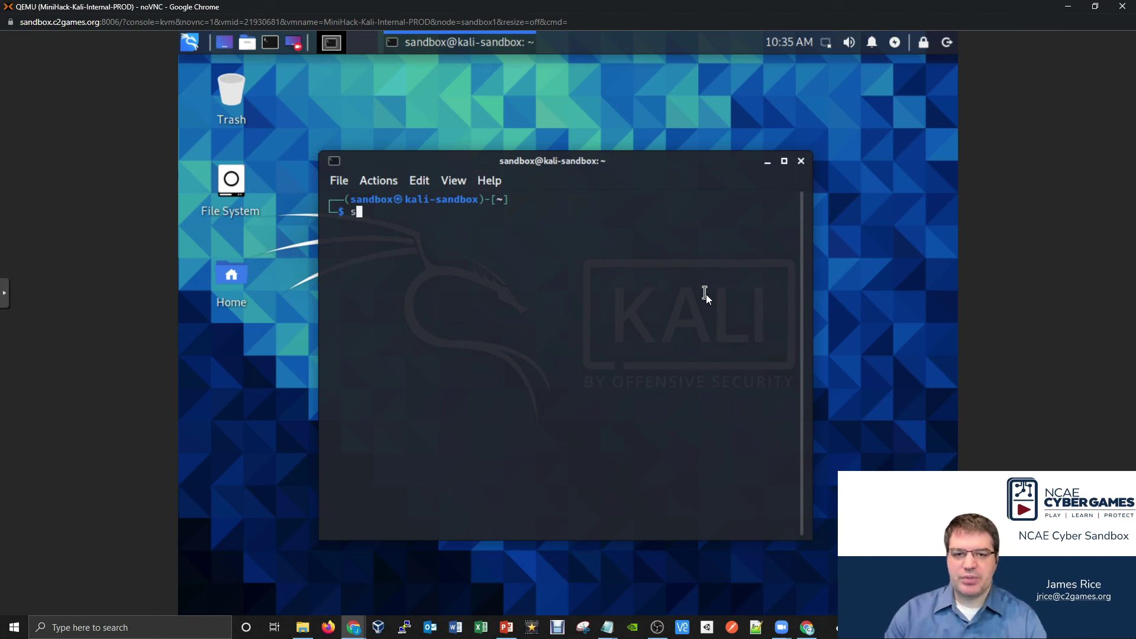
text(udo nano /etc/network)
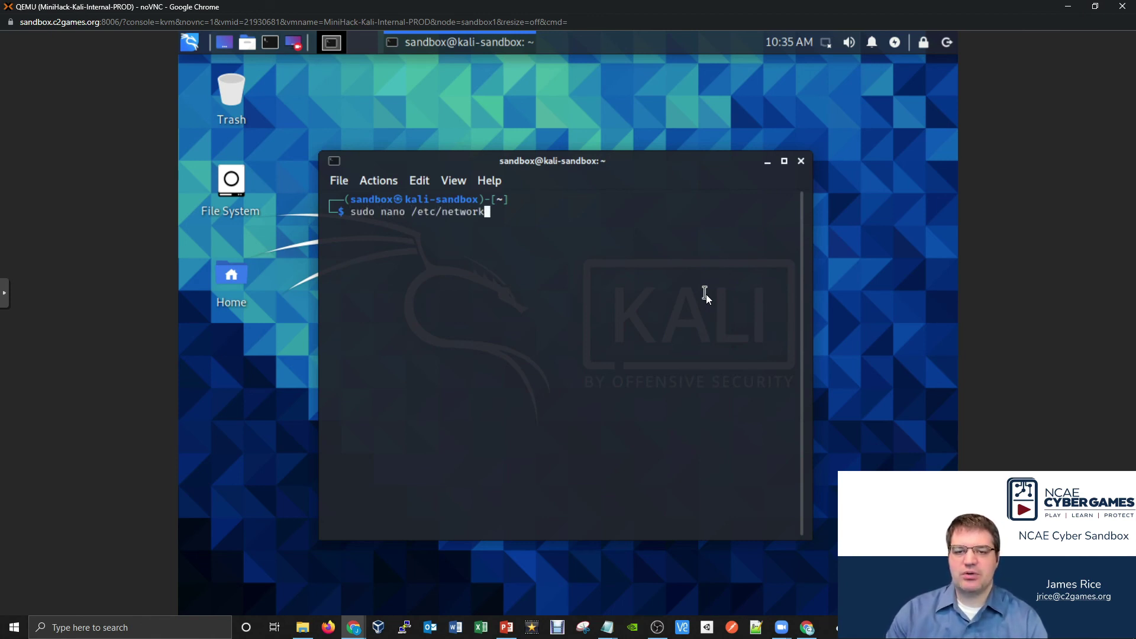
text(/interfaces)
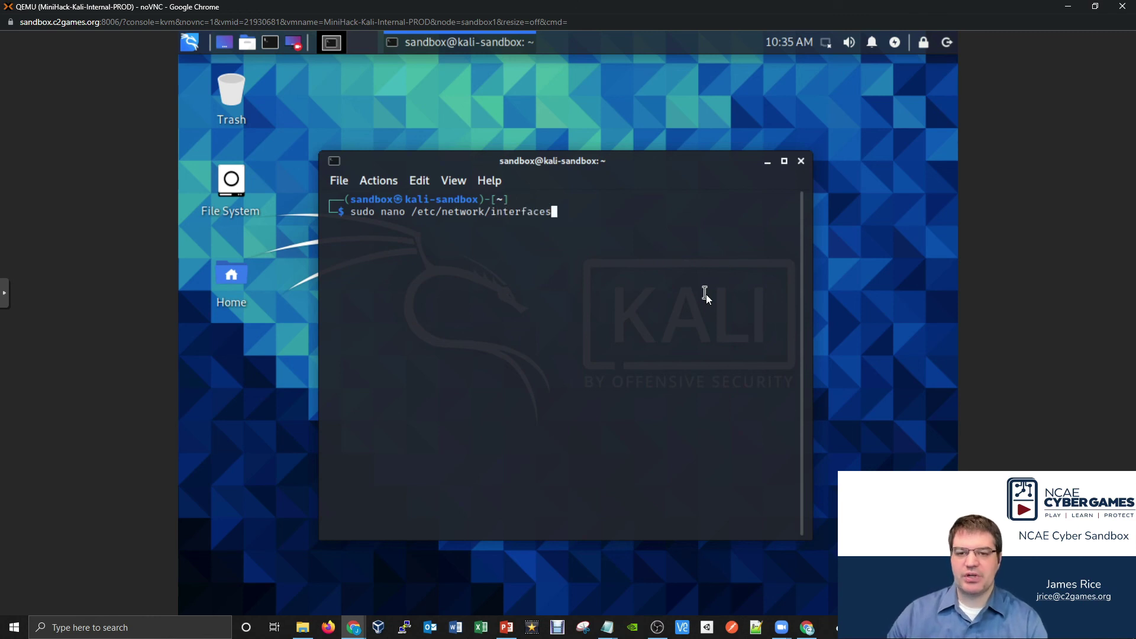
key(Return)
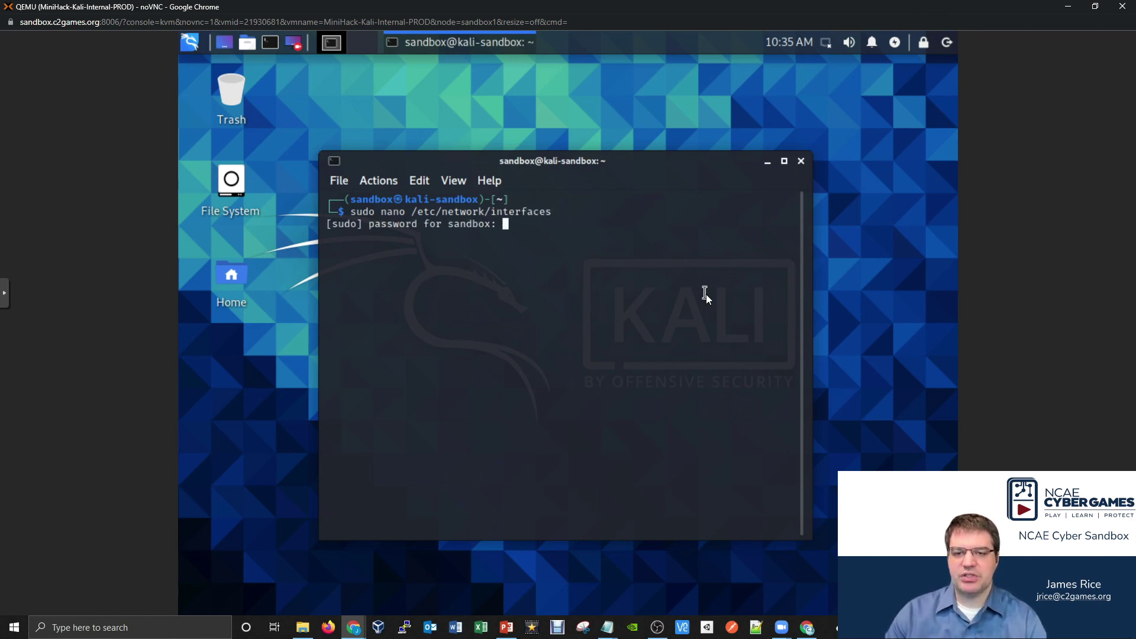
key(Return)
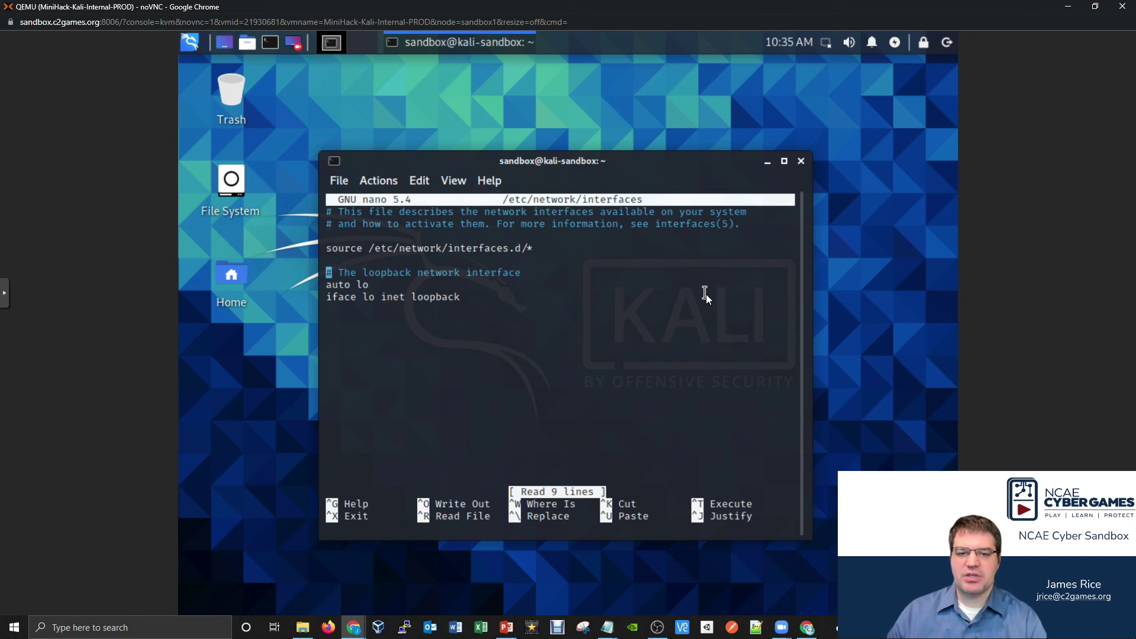
- Below the loopback settings, add an auto eth0 static interface with address 192.168.8.100
key(Down)
key(Down)
key(Down)
key(Down)
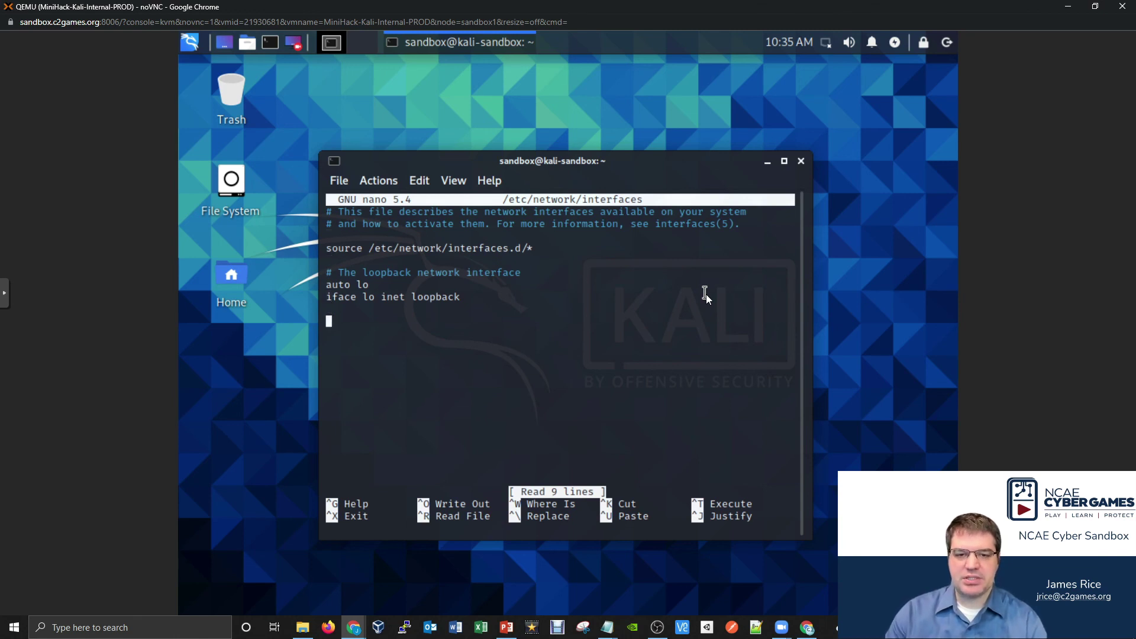
text(auto eth0)
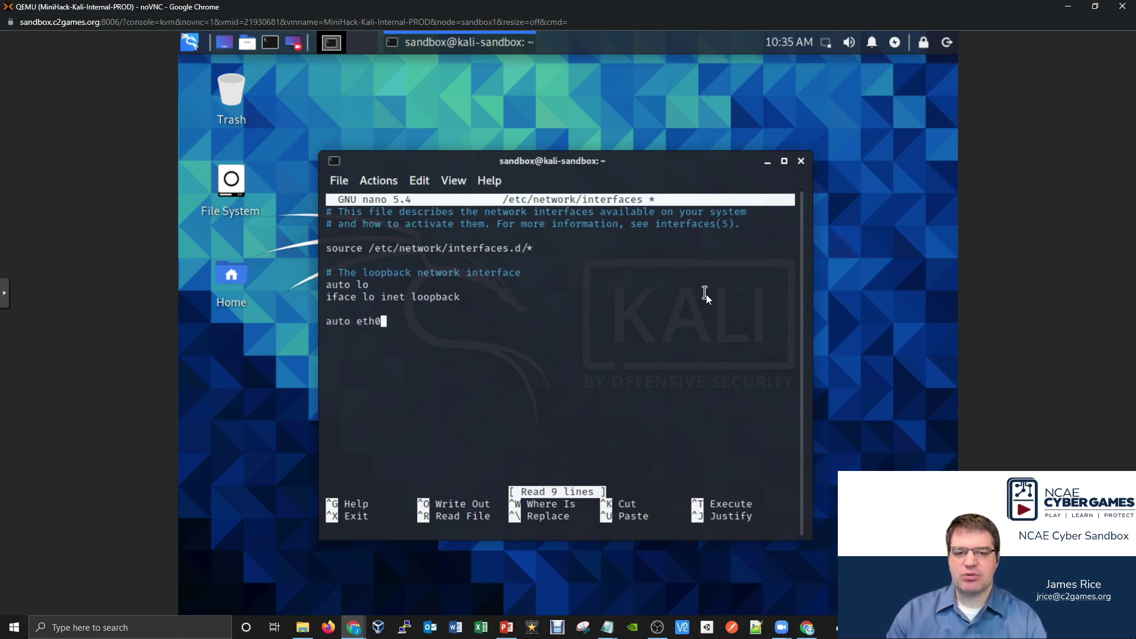
key(Return)
text(ifac)
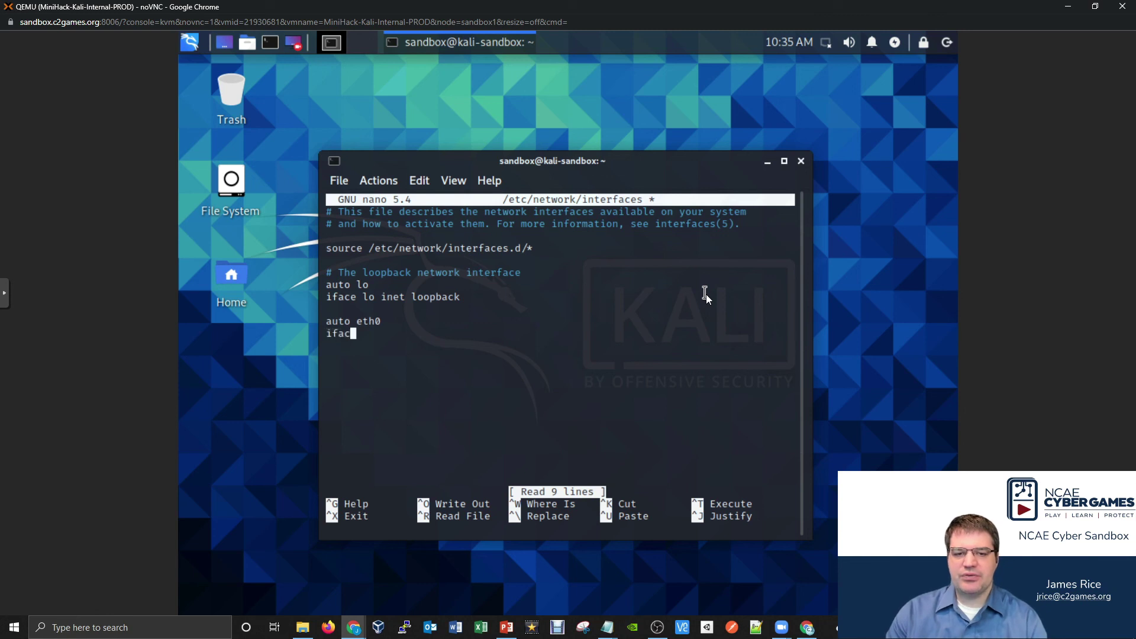
text(e eth0 ine)
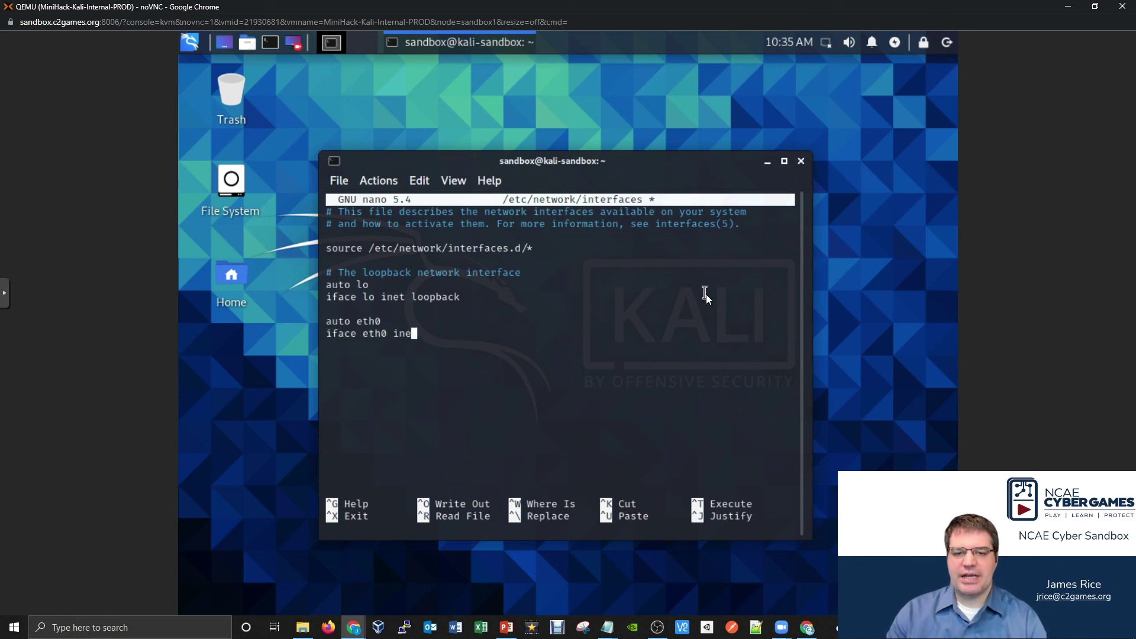
text(t static)
key(Return)
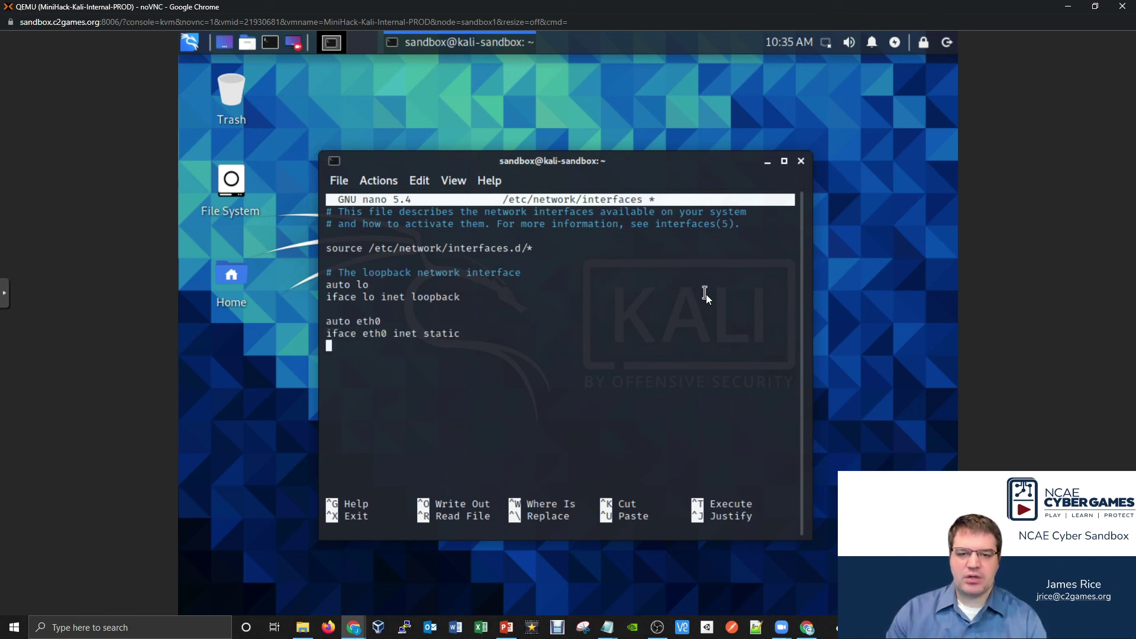
key(Tab)
text(addres)
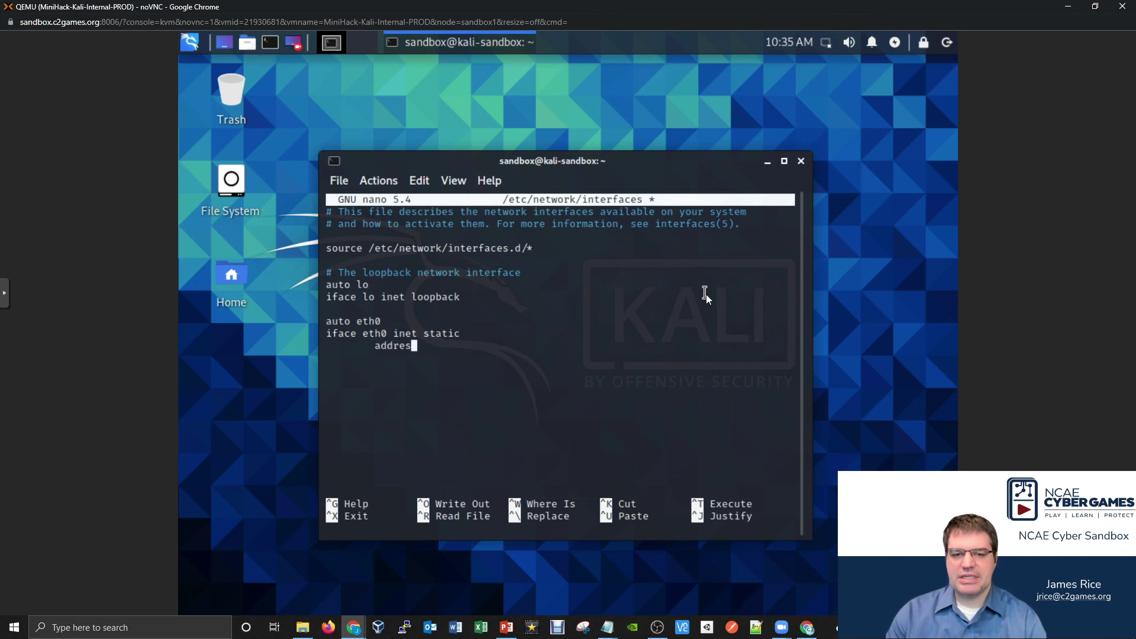
text(s 192)
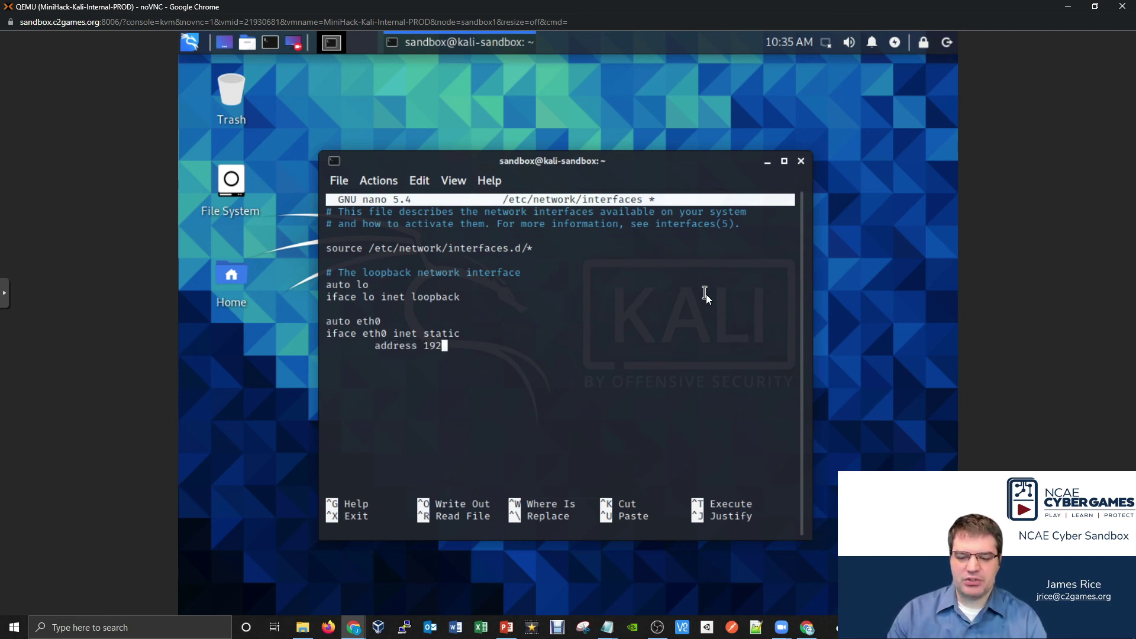
text(.168.)
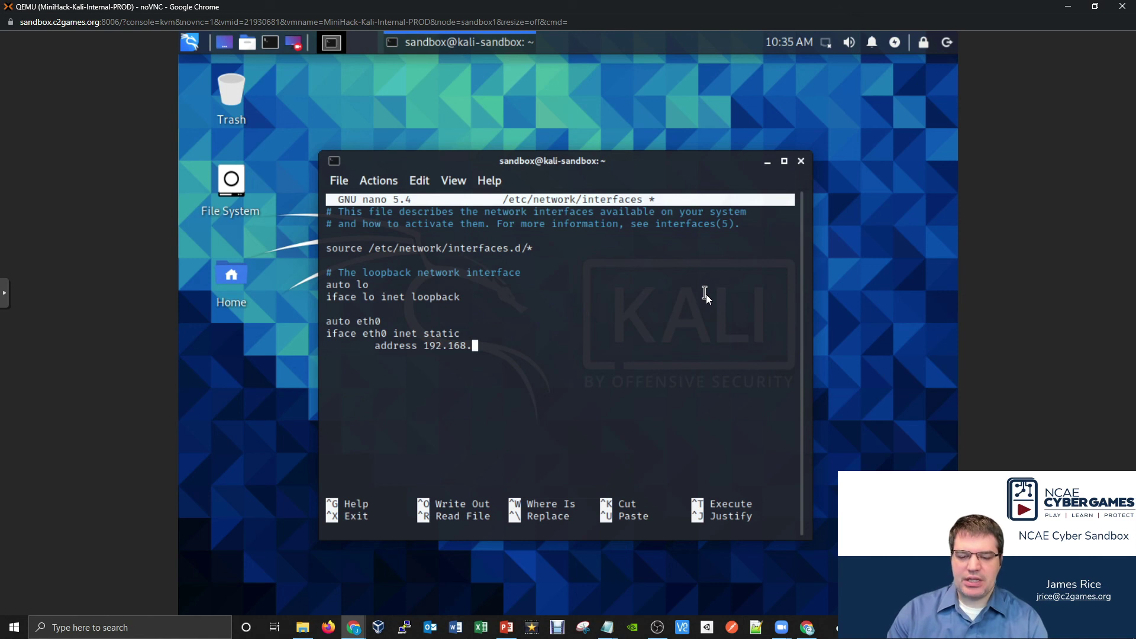
text(8.100)
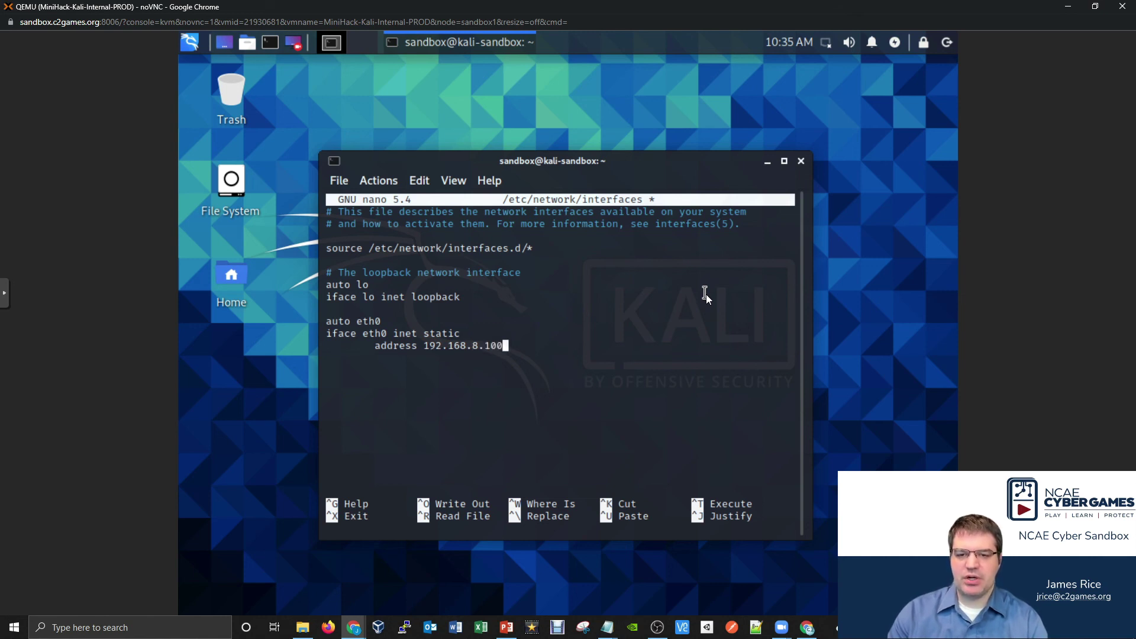
key(Return)
- Add netmask 255.255.255.0 and gateway 192.168.8.1, then save the file and exit nano
key(Tab)
text(netmask)
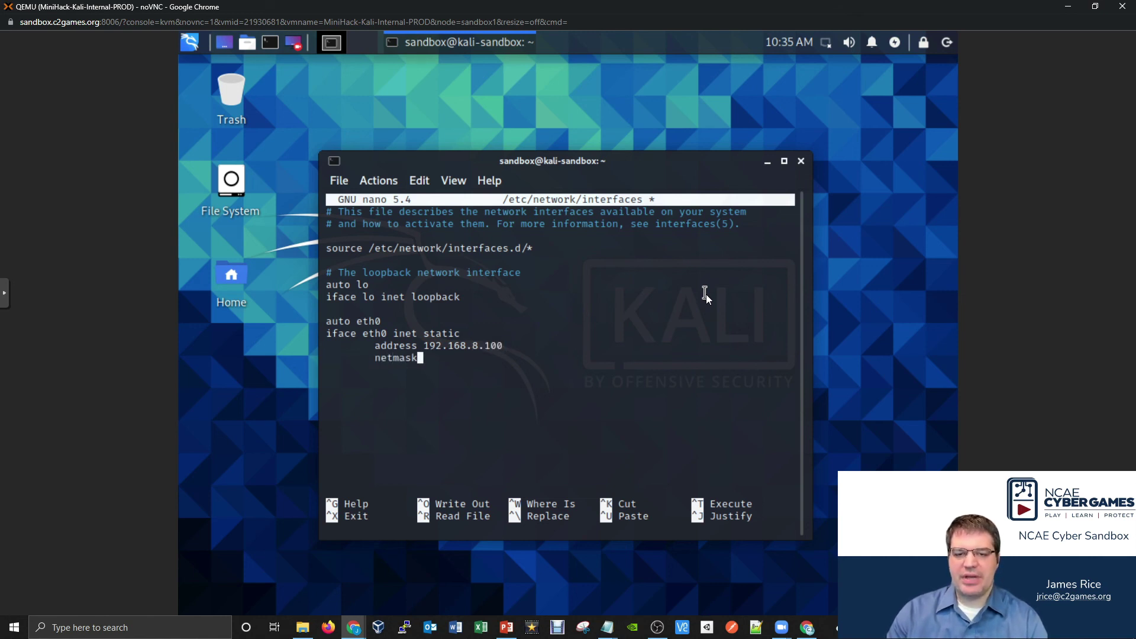
text( 255.255.)
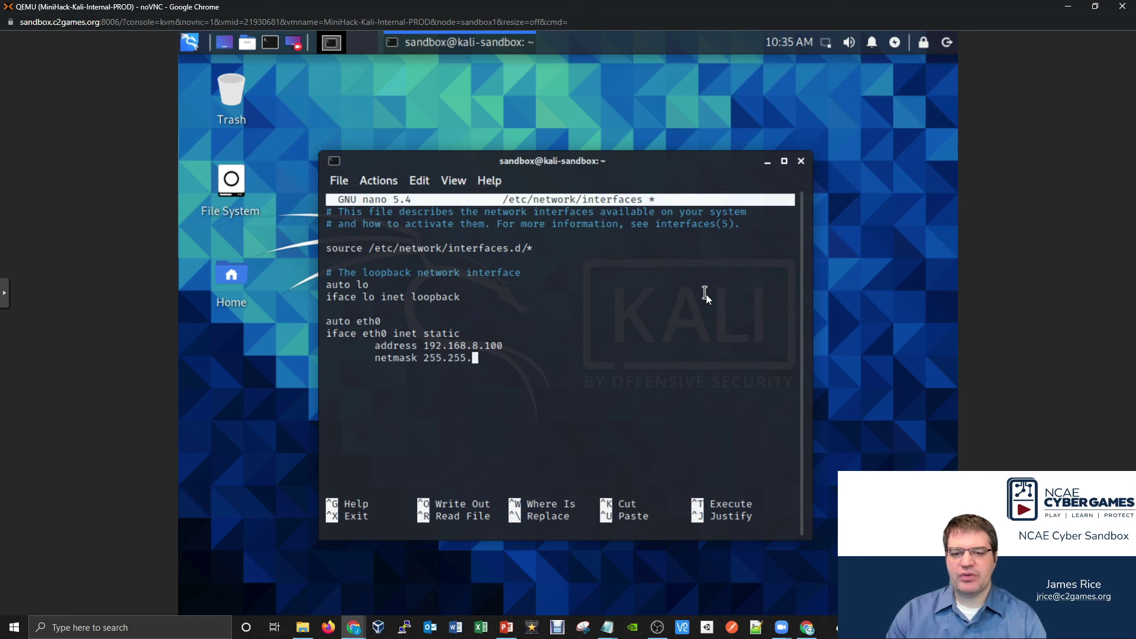
text(255.0)
key(Return)
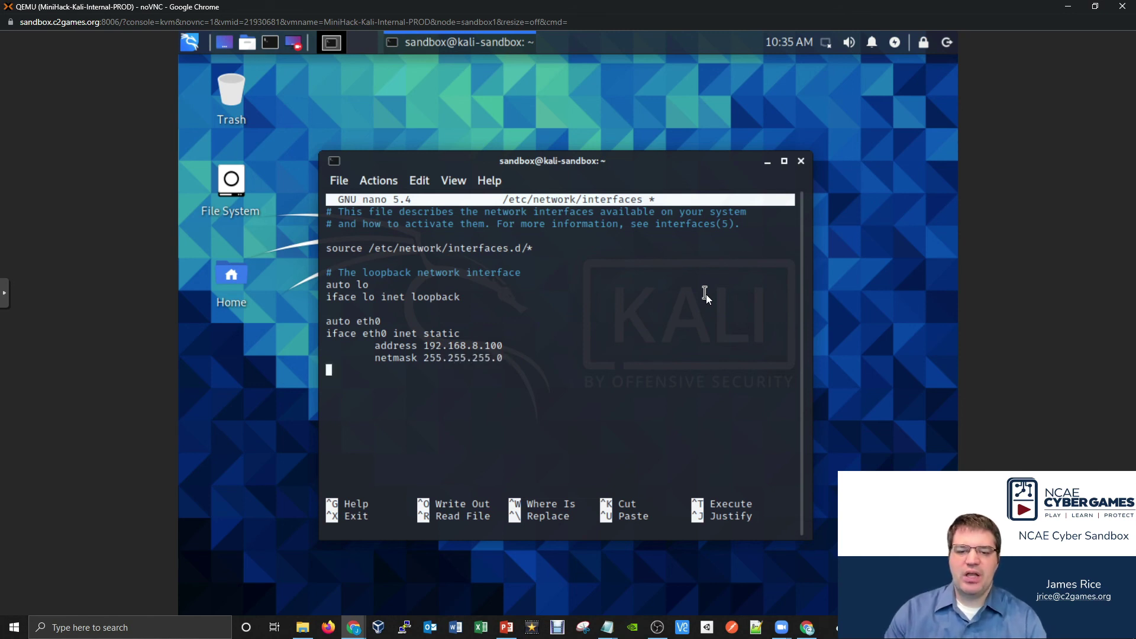
key(Tab)
text(gateway)
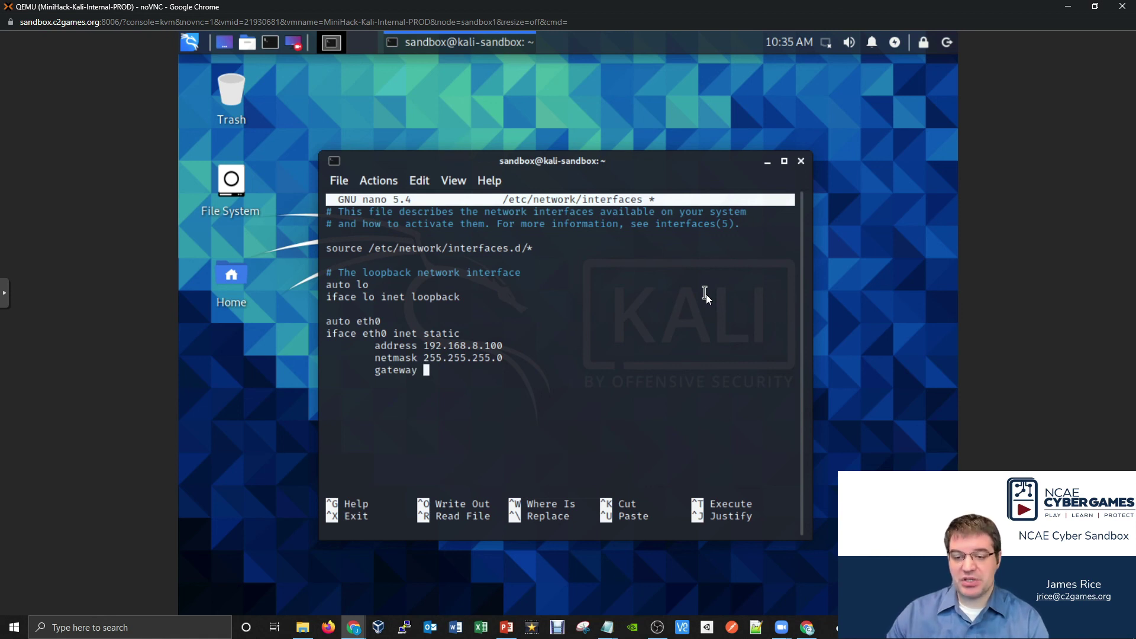
text( 19)
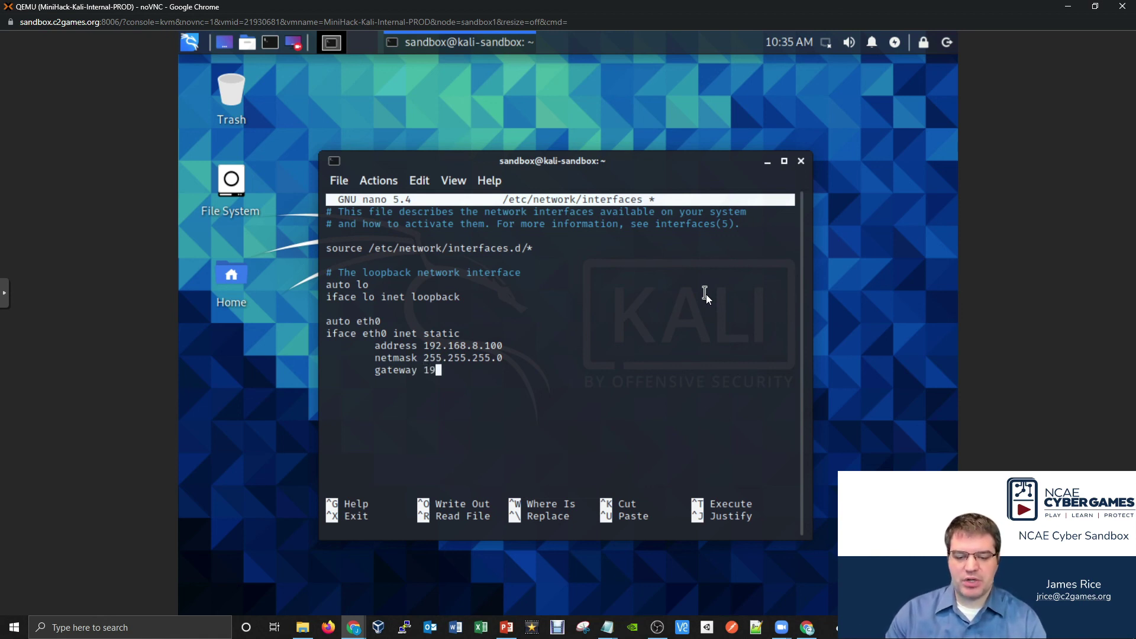
text(2.168.8)
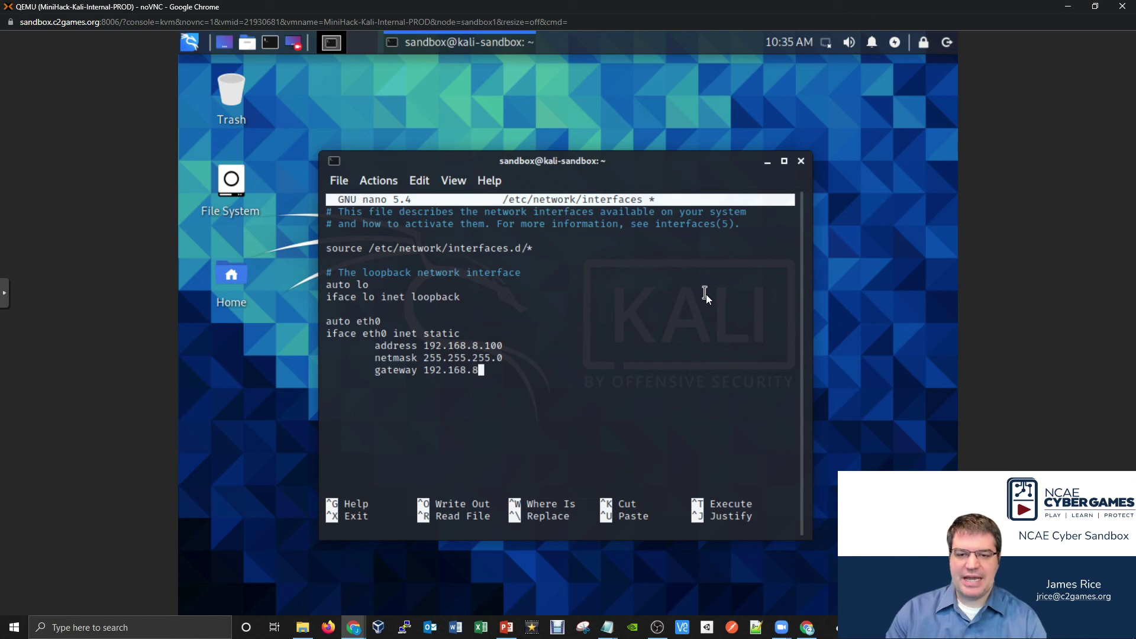
text(.1)
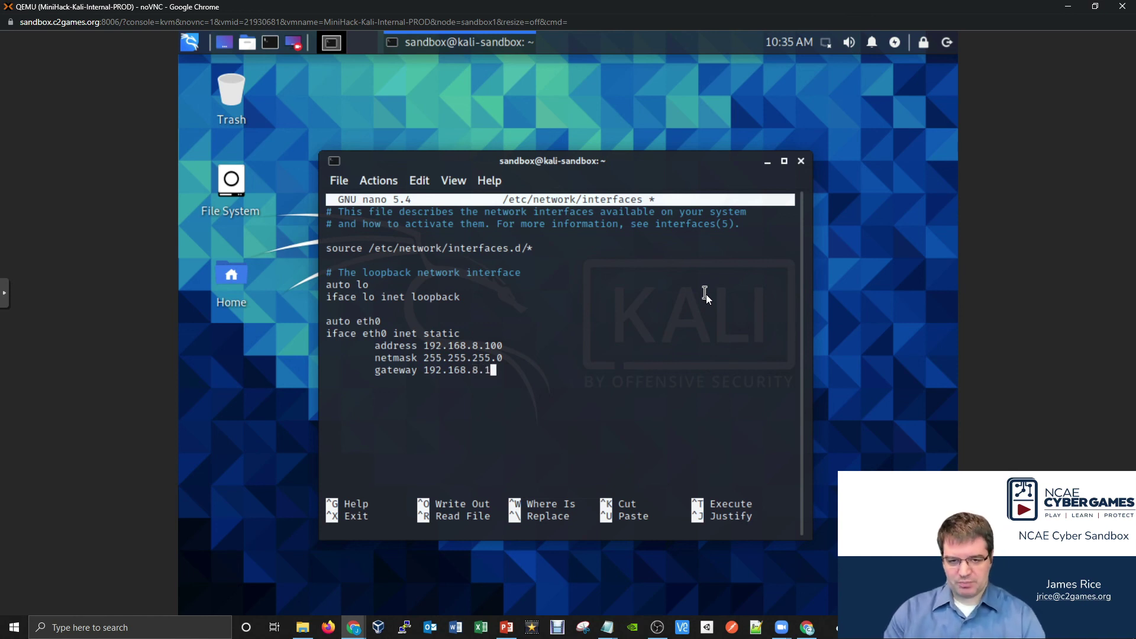
key(ctrl+x)
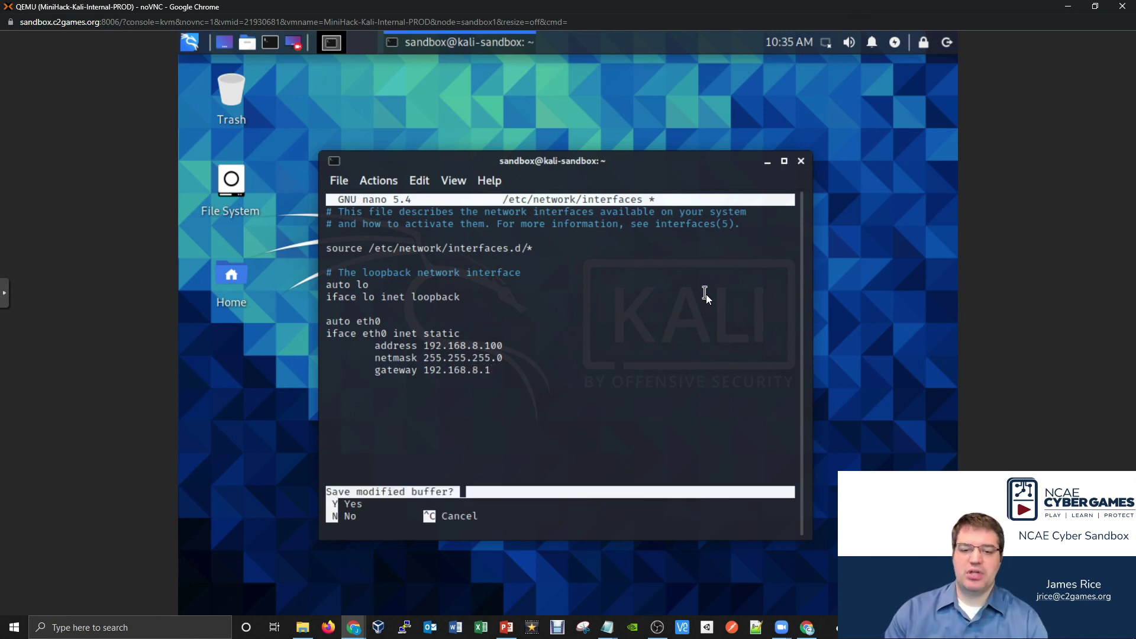
key(y)
key(Return)
- List interface addresses with ip a, then restart the networking service with sudo systemctl
text(ip )
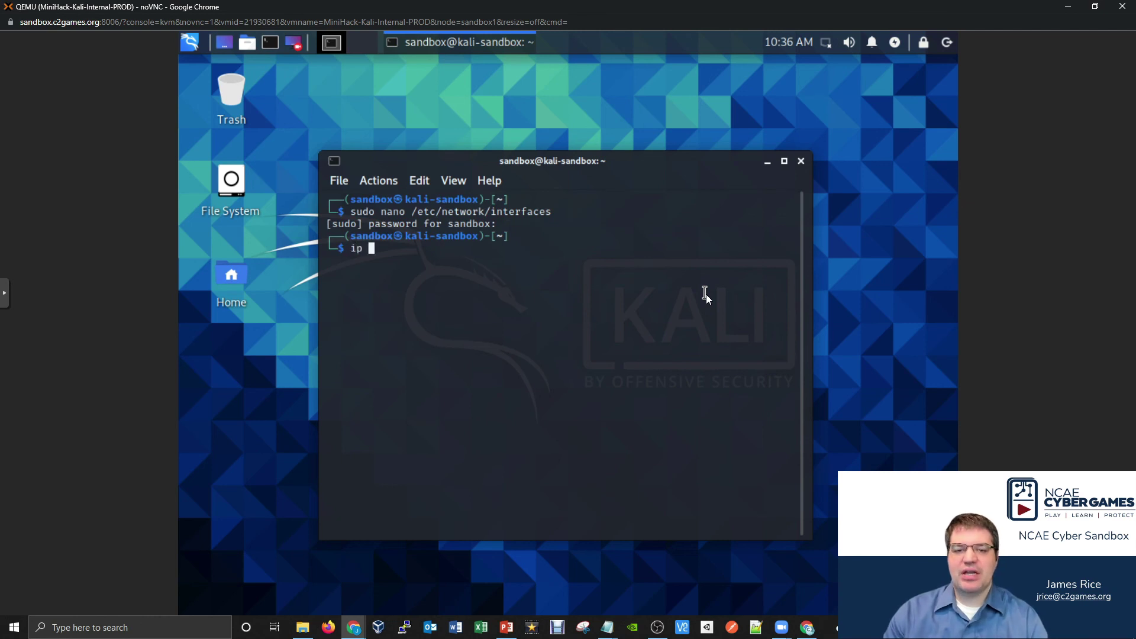
text(a)
key(Return)
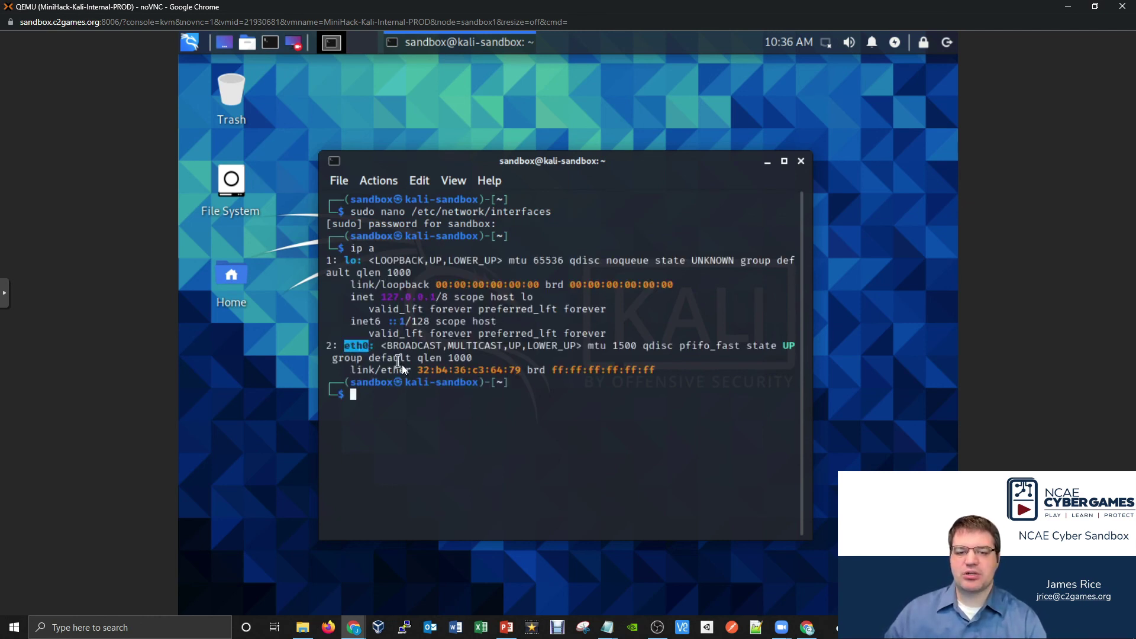
click(451, 357)
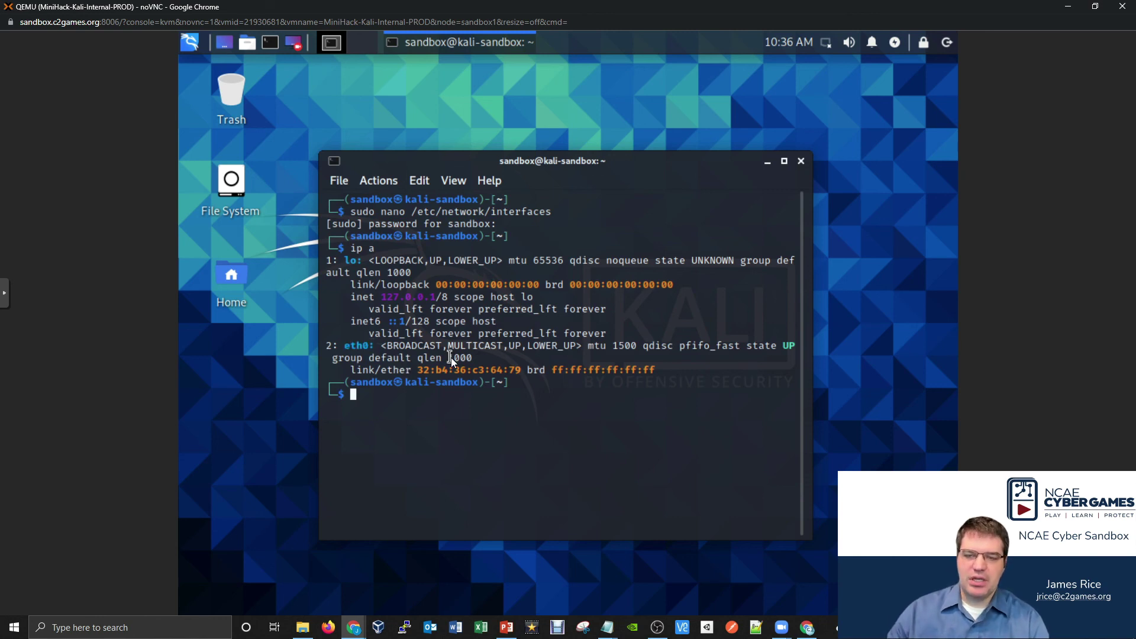
text(sudo sy)
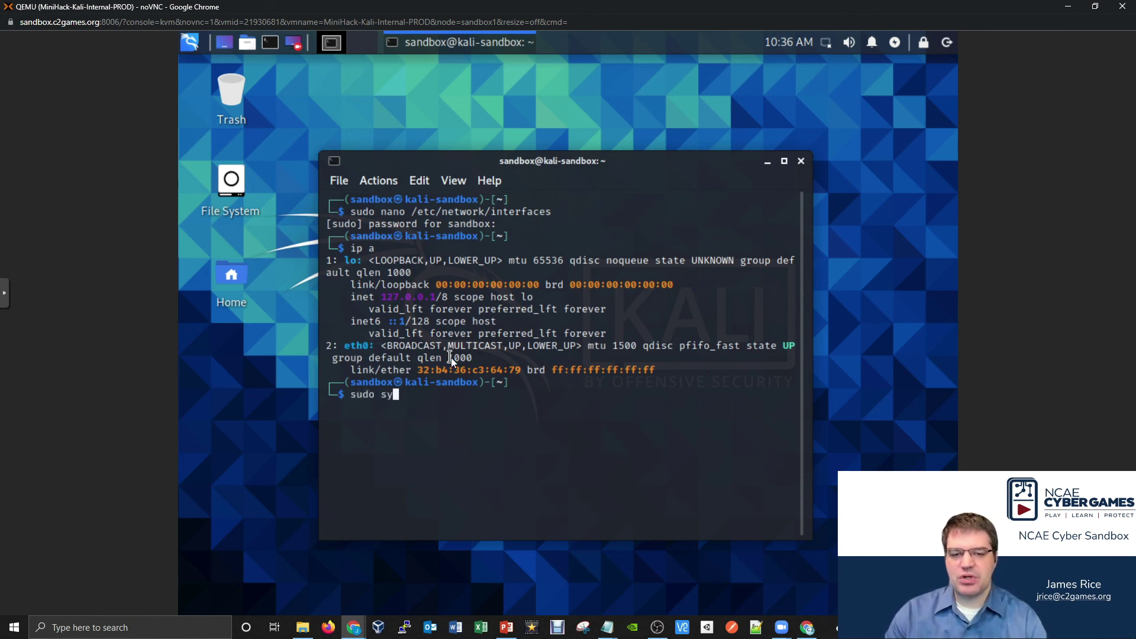
text(stemctl restar)
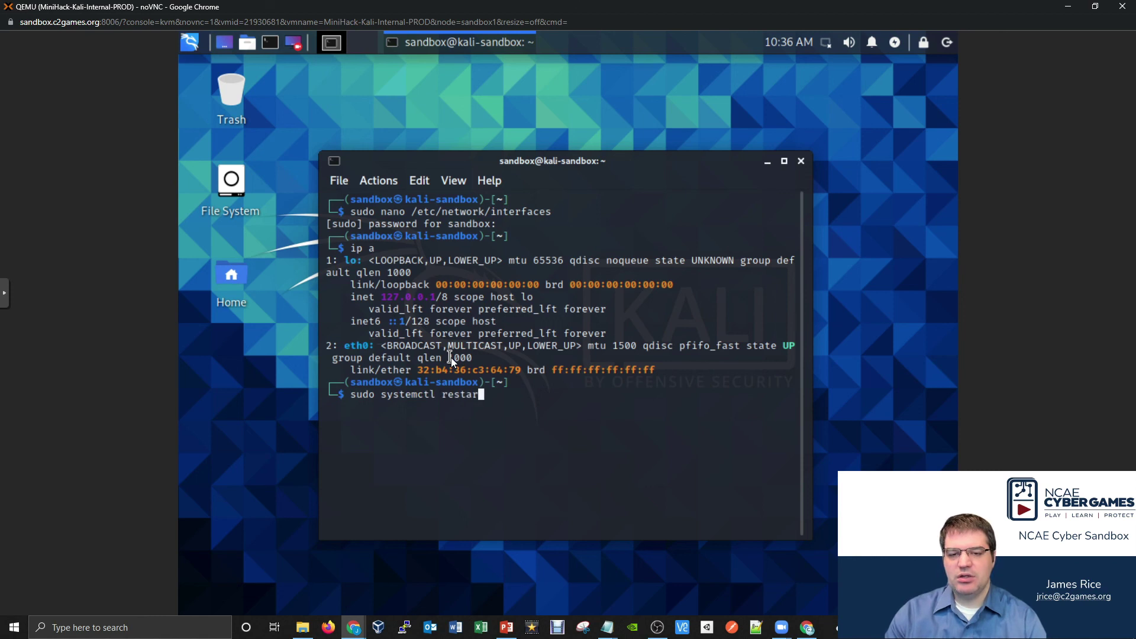
text(t network)
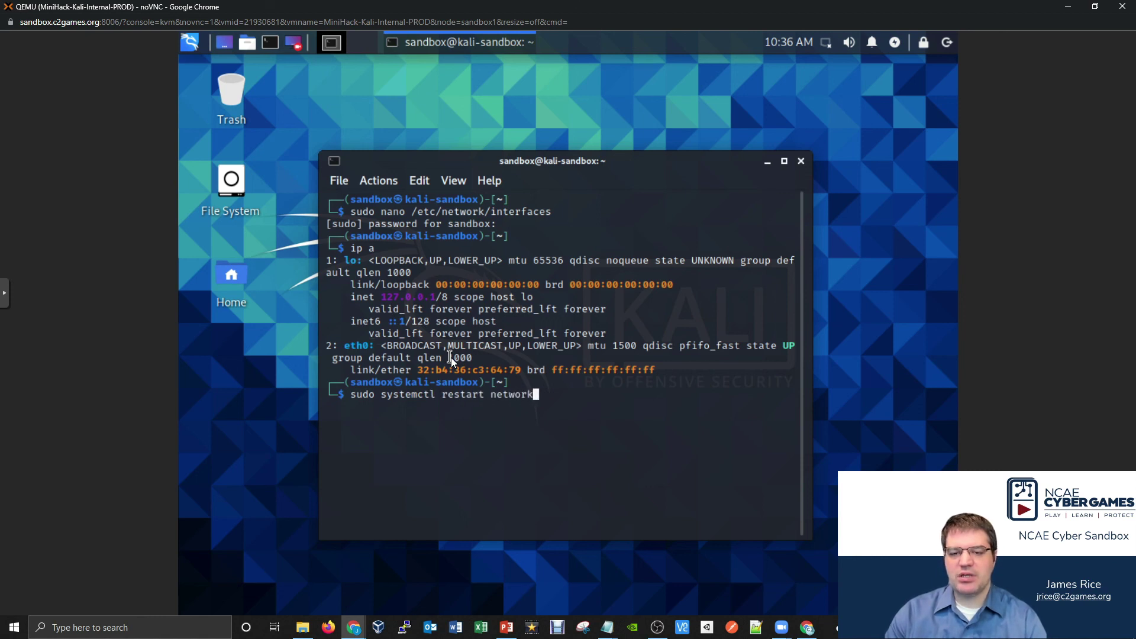
text(ing)
key(BackSpace)
key(BackSpace)
key(BackSpace)
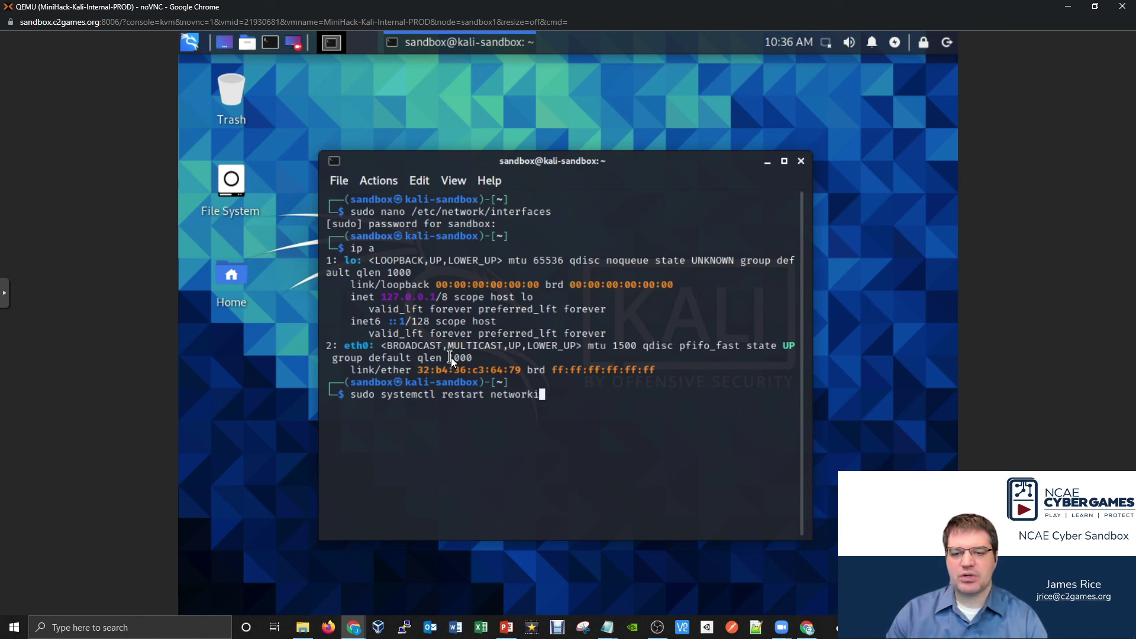
text(ing)
key(Return)
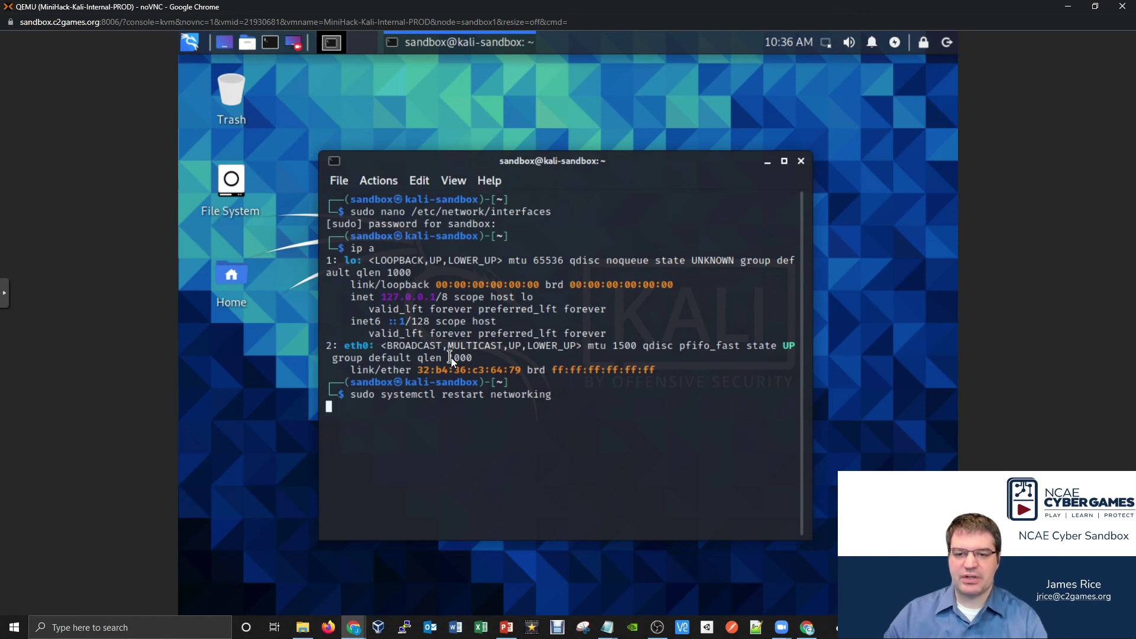
- Rerun ip a to confirm eth0 now holds 192.168.8.100/24
key(Up)
key(Up)
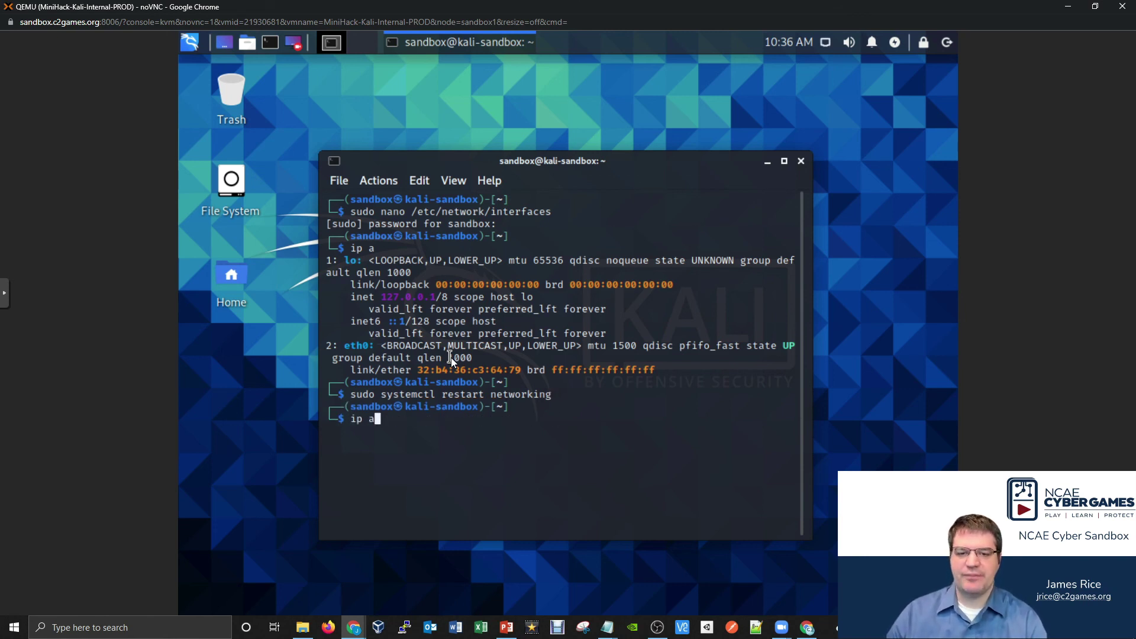
key(Return)
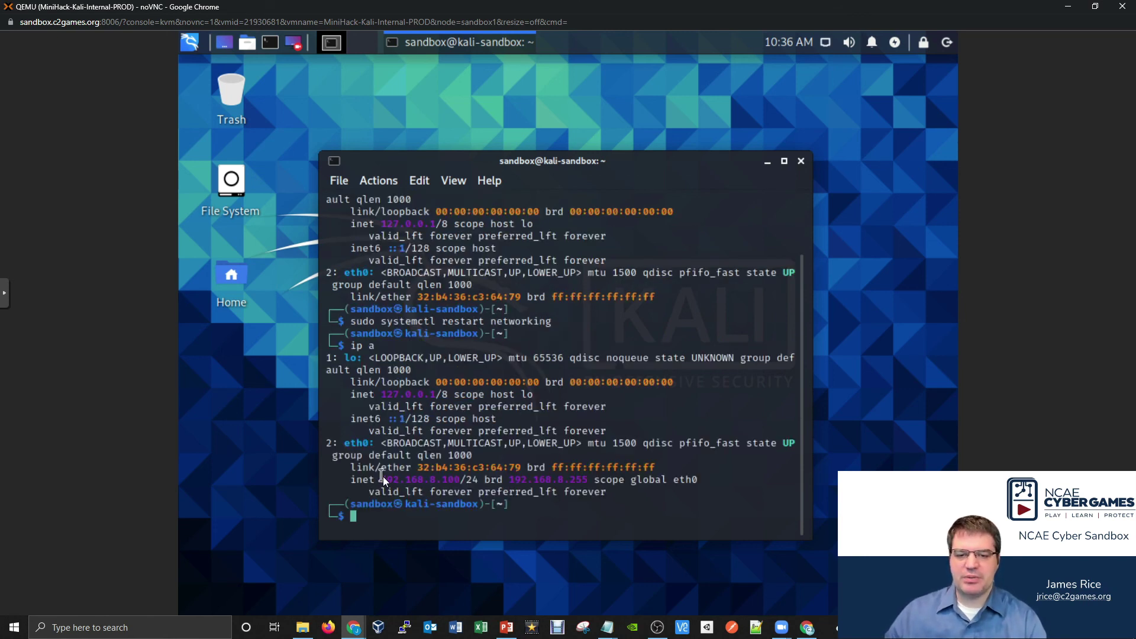
drag(443, 479, 453, 478)
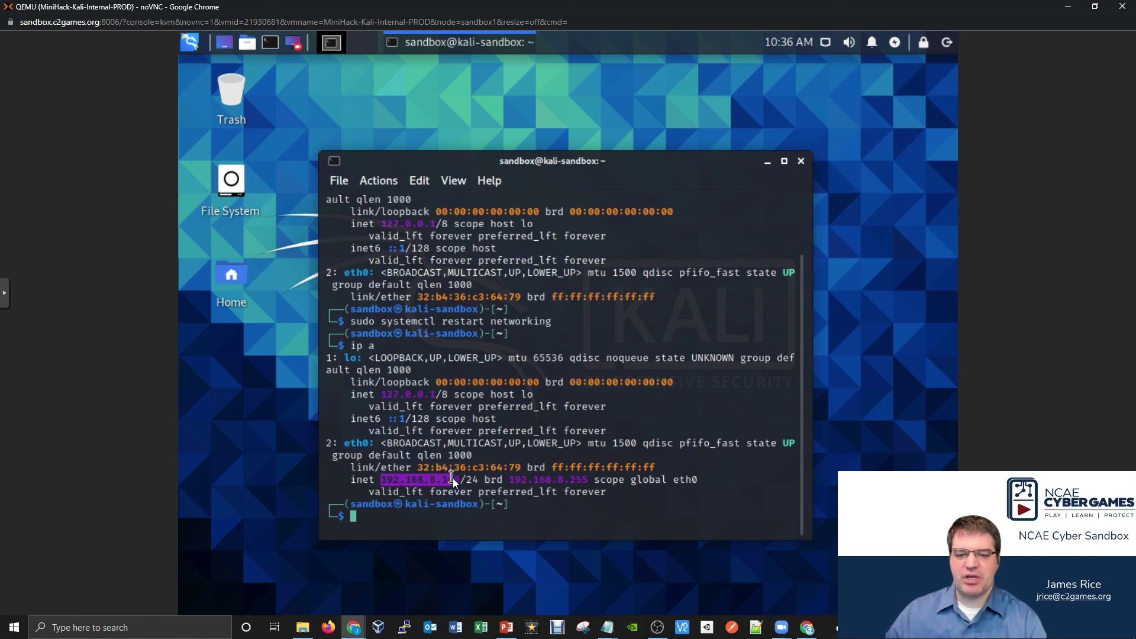
click(513, 461)
- Ping the web server at 192.168.8.2 and stop after three replies with 0% packet loss
text(pi)
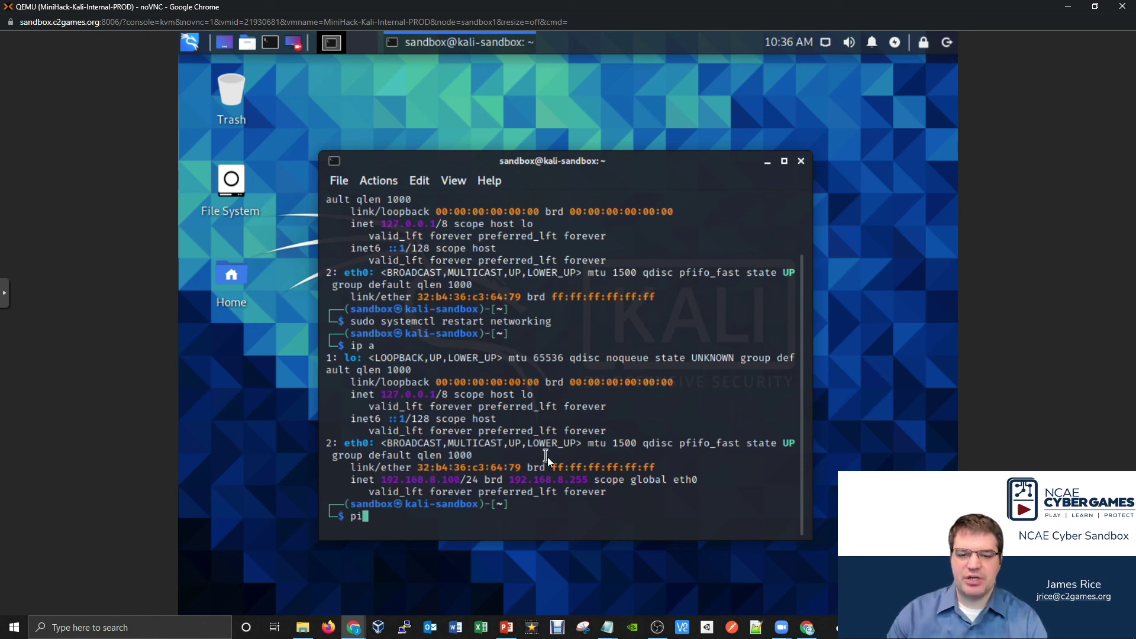
text(ng 1)
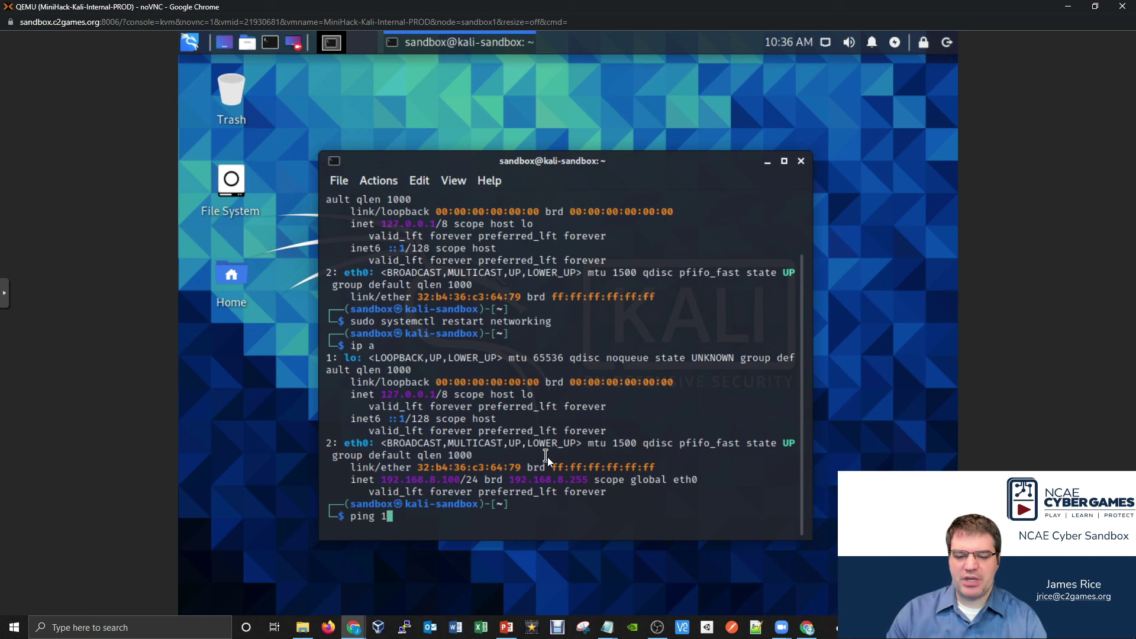
text(92.168.8.2)
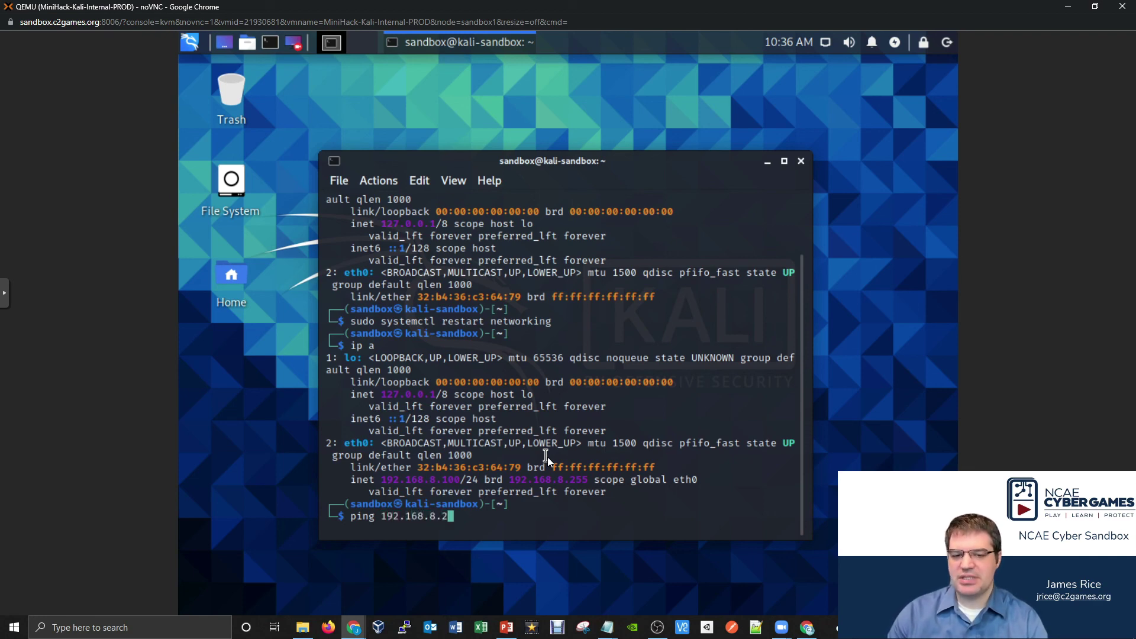
key(Return)
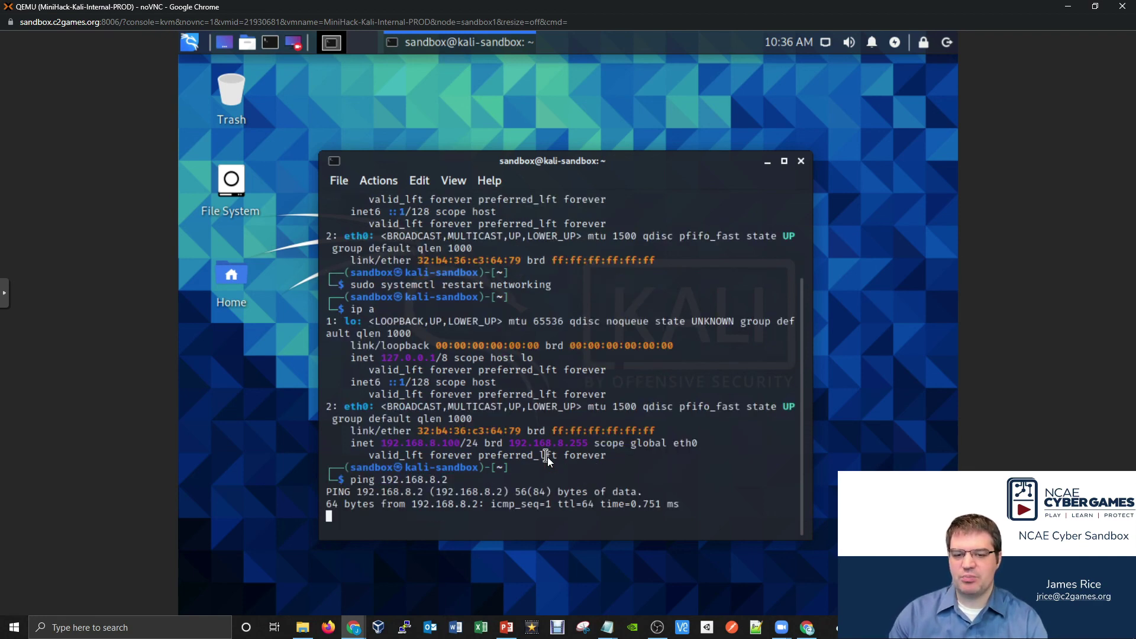
key(ctrl+c)
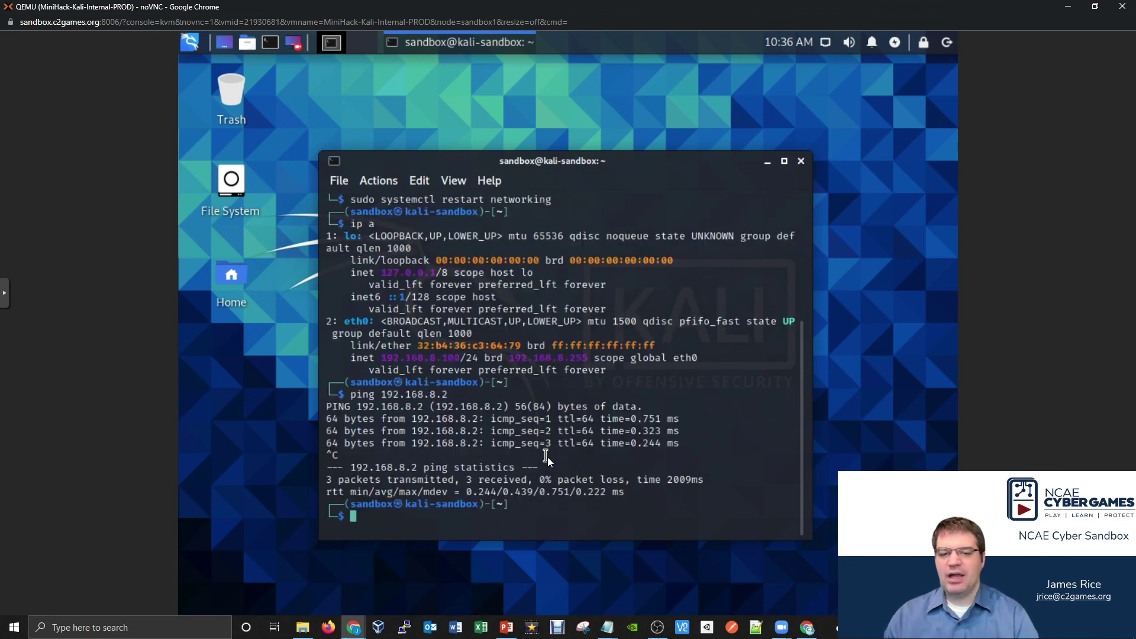